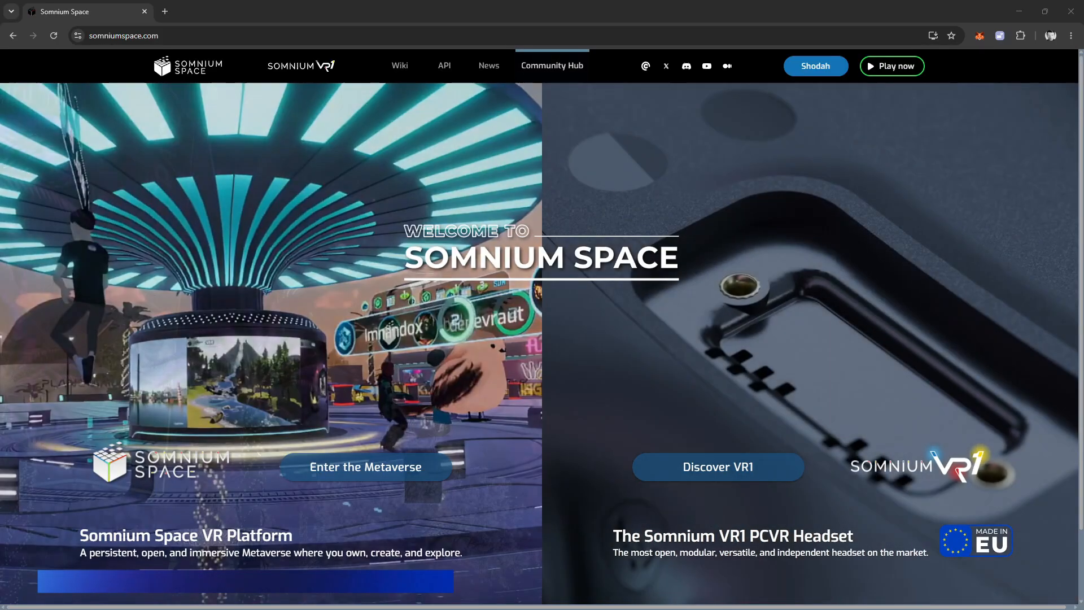
Download the Avatar Forge package from the Somnium Space Community Hub assets and open the downloaded Unity package.
{"action": "left_click", "coordinate": [552, 66]}
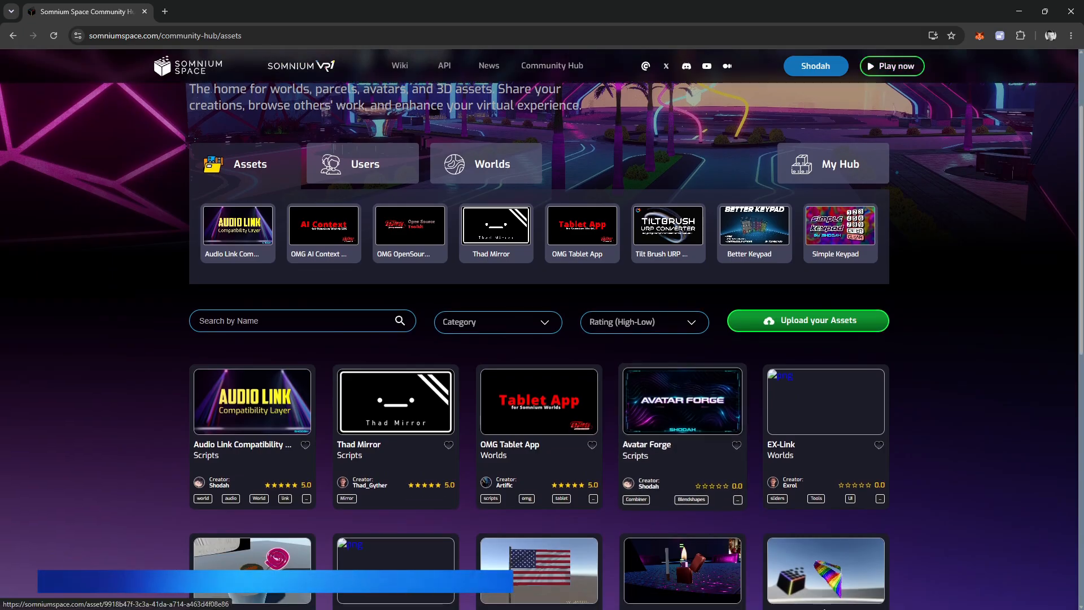
{"action": "left_click", "coordinate": [682, 401]}
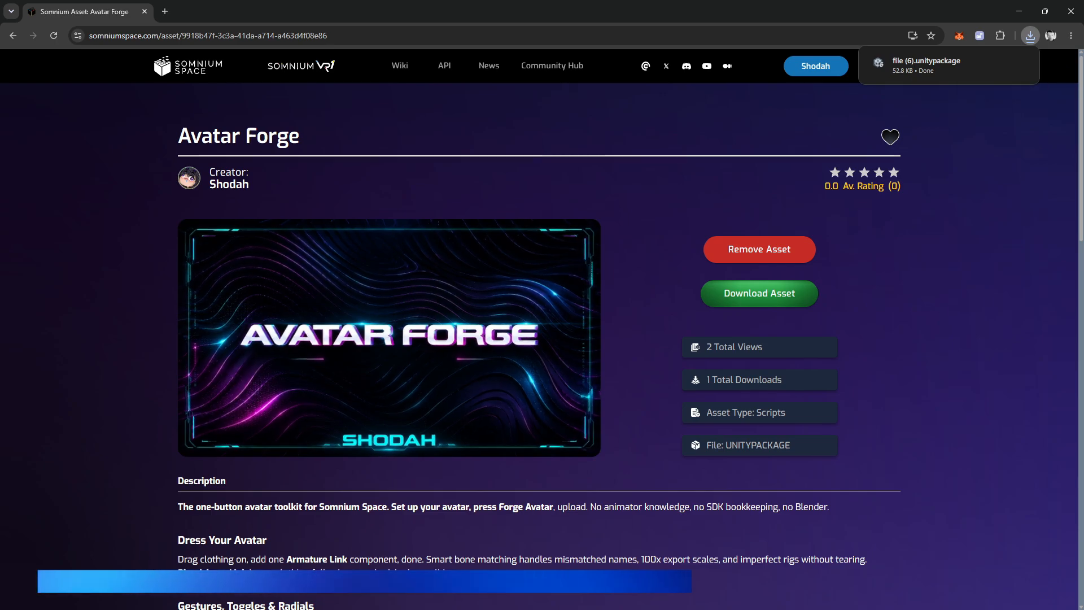
{"action": "left_click", "coordinate": [949, 65]}
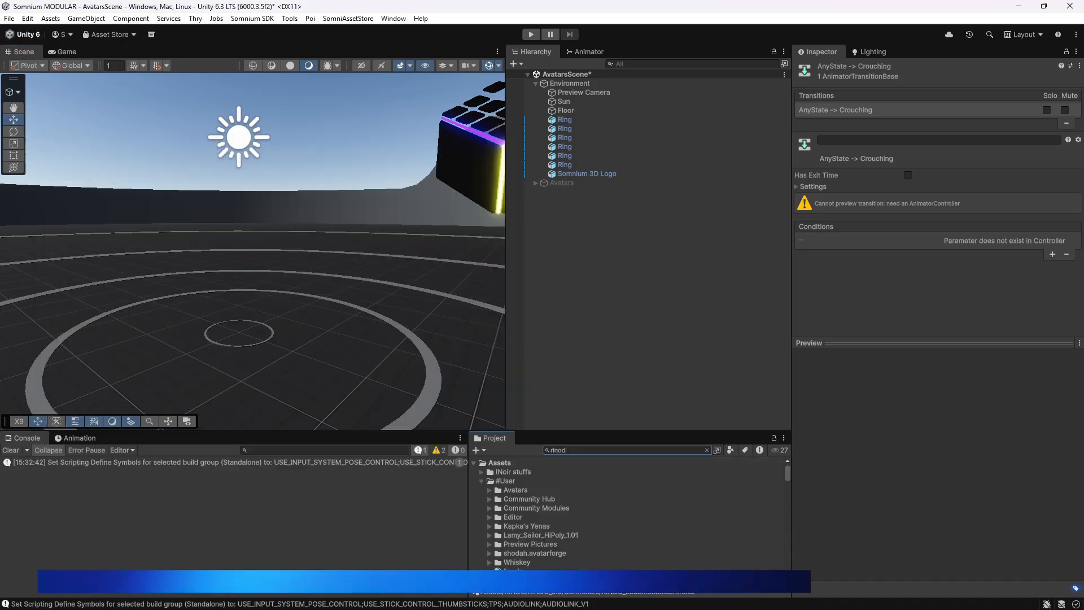
In Unity, search the project assets for "rindo" and place the RINDO avatar in the AvatarsScene hierarchy.
{"action": "type", "text": "rindo"}
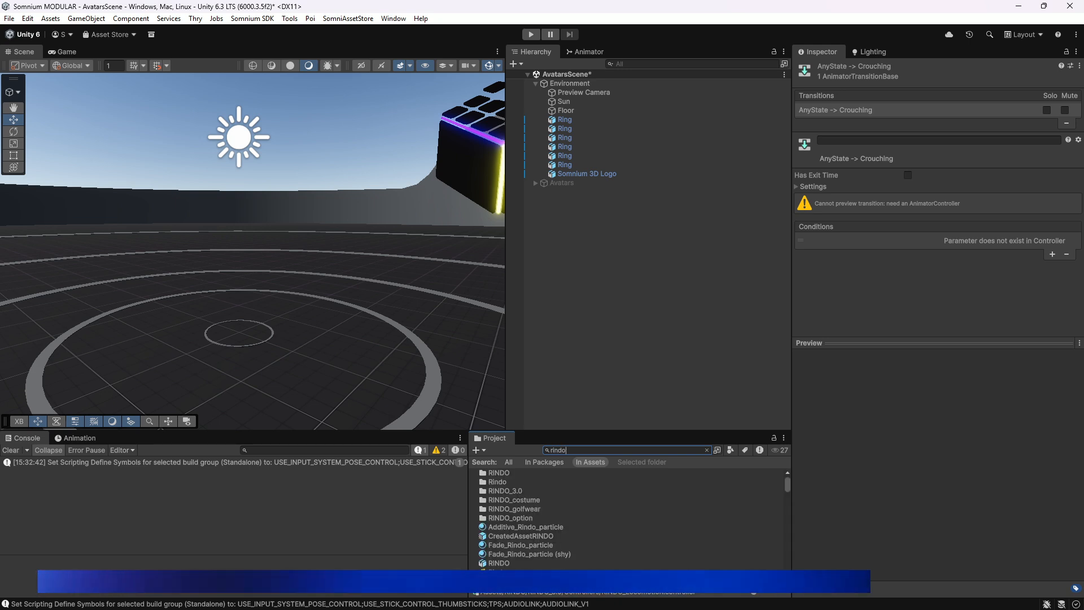
{"action": "left_click_drag", "start_coordinate": [499, 563], "coordinate": [588, 237]}
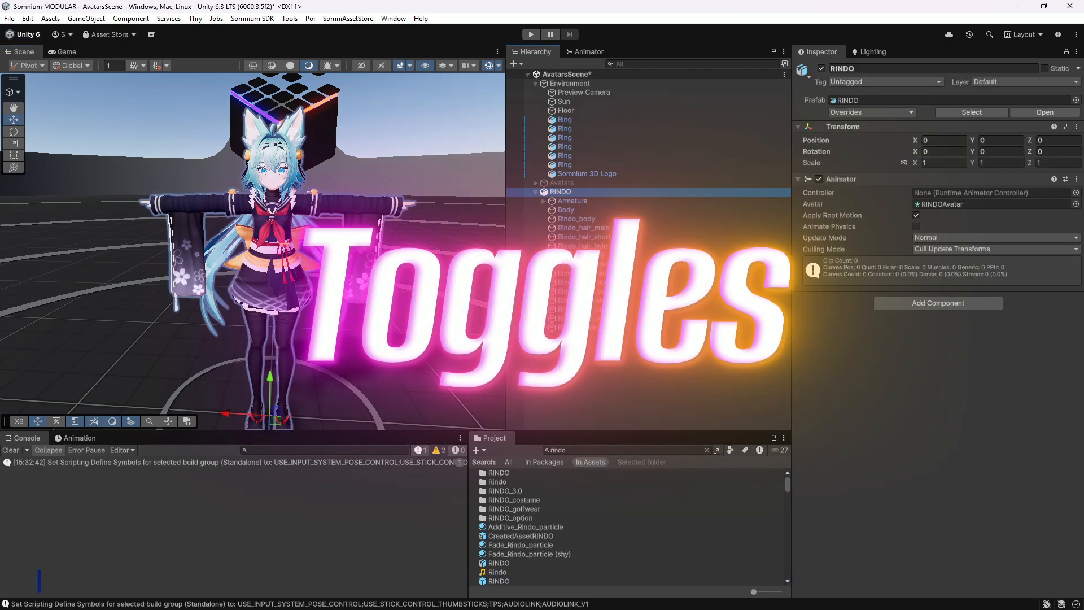
Add the Avatar SDK Config component to the RINDO avatar.
{"action": "left_click", "coordinate": [937, 302]}
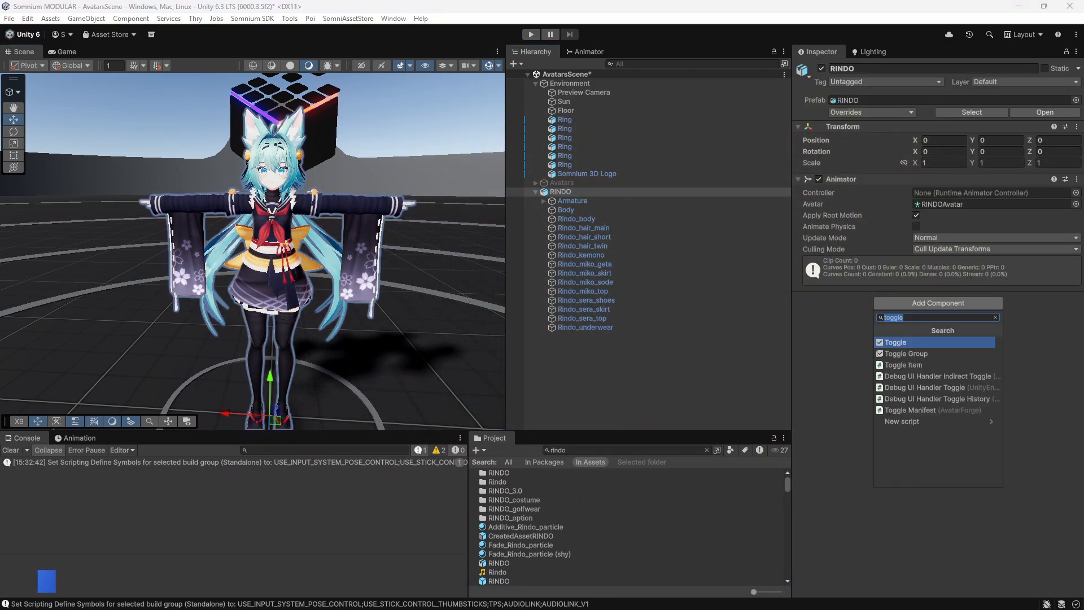
{"action": "type", "text": "avatar"}
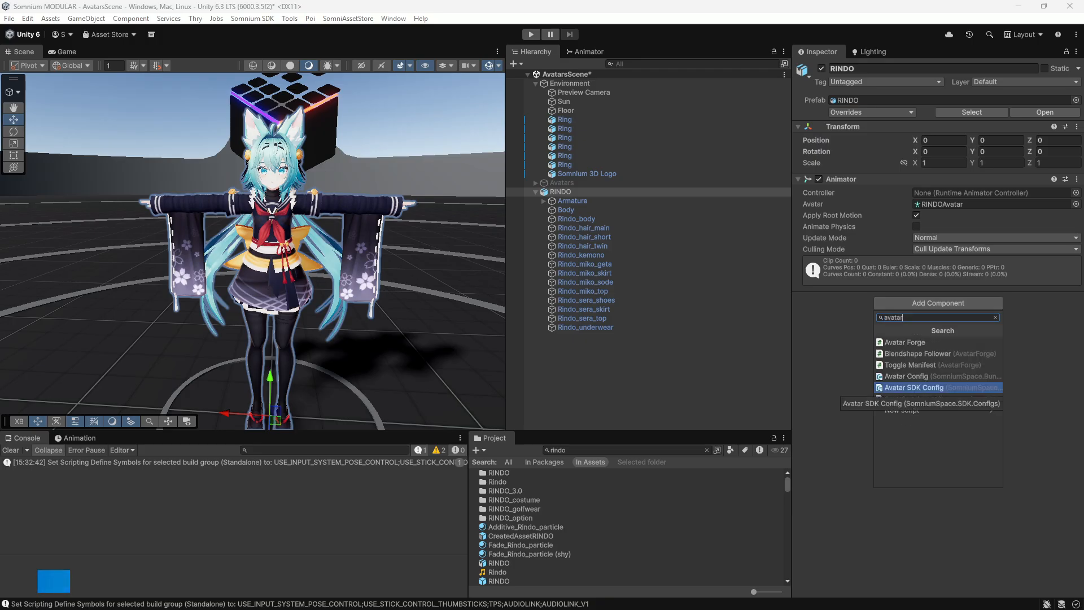
{"action": "left_click", "coordinate": [915, 388]}
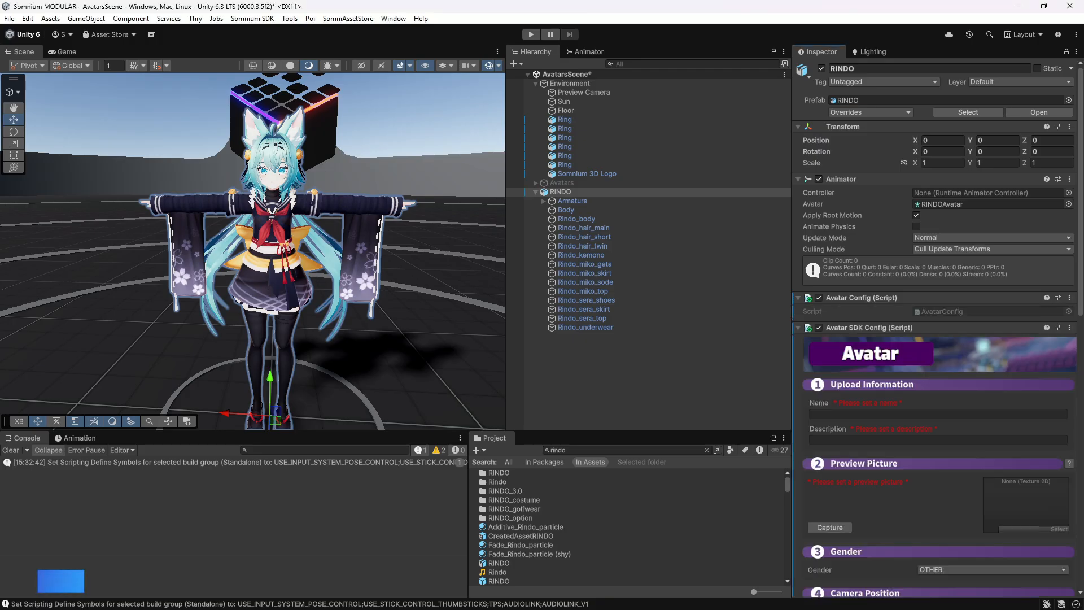
Add the Avatar Forge component to the RINDO avatar.
{"action": "scroll", "coordinate": [938, 328], "scroll_direction": "down", "scroll_amount": 5}
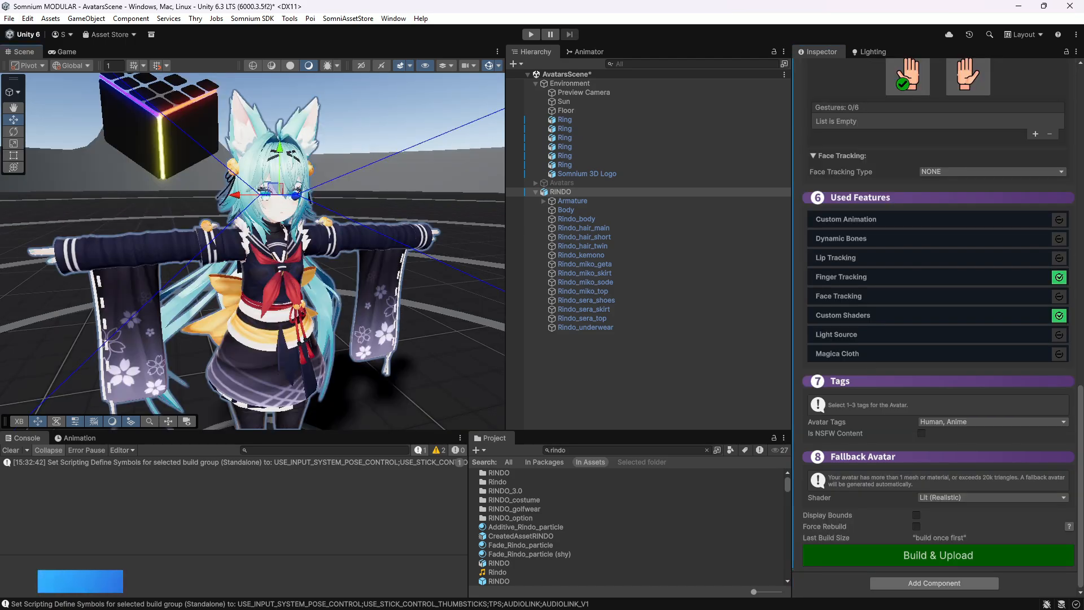
{"action": "left_click", "coordinate": [936, 584]}
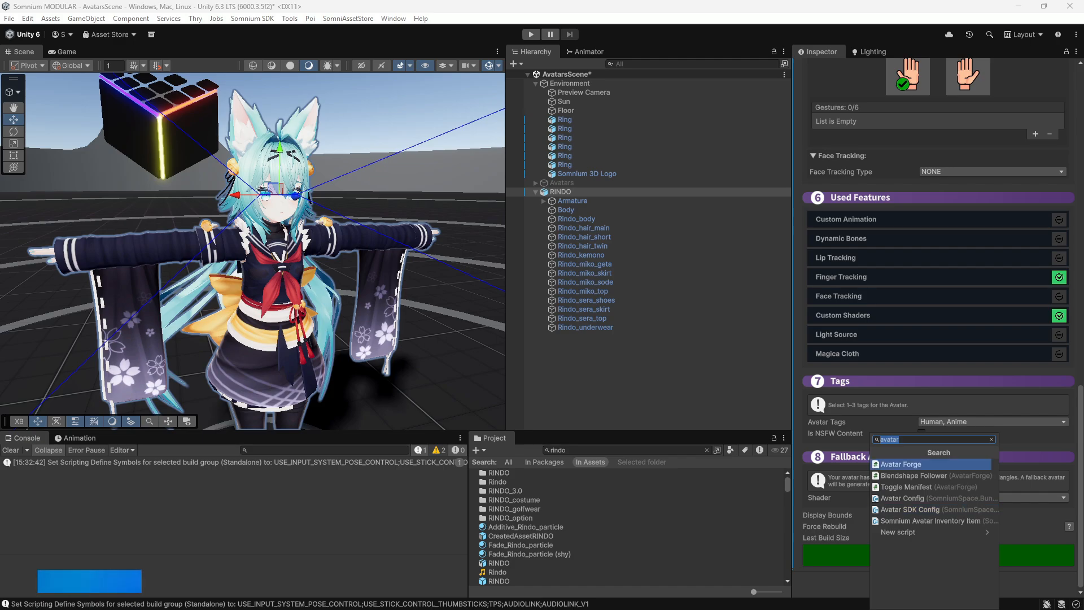
{"action": "key", "text": "Return"}
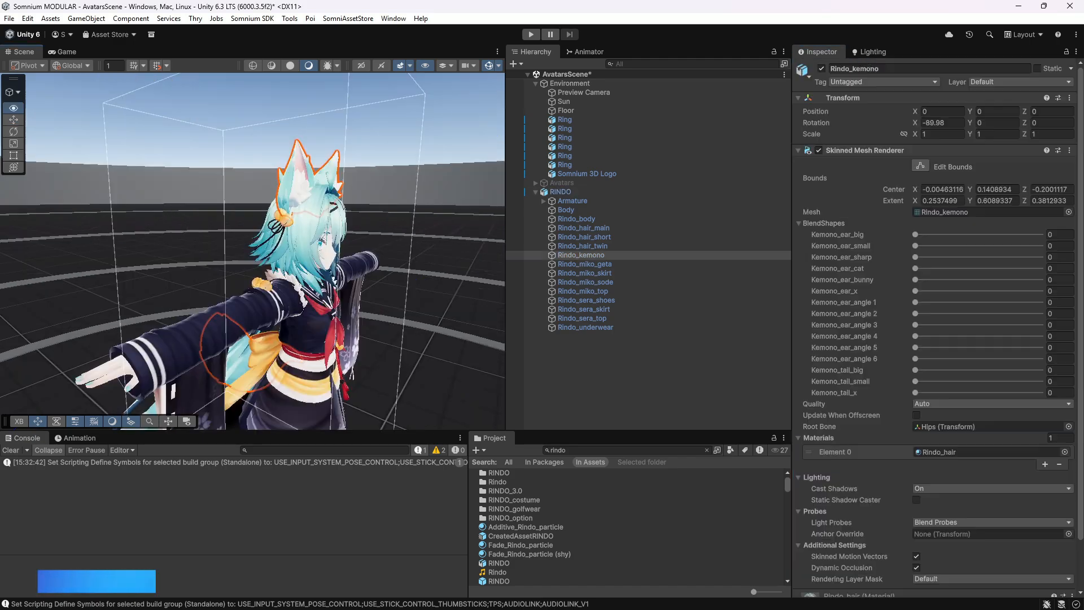
Add a Toggle Item component to the Rindo_kemono mesh and set its menu path to "Ears".
{"action": "left_click_drag", "start_coordinate": [226, 260], "coordinate": [412, 261], "text": "alt"}
{"action": "left_click", "coordinate": [582, 255]}
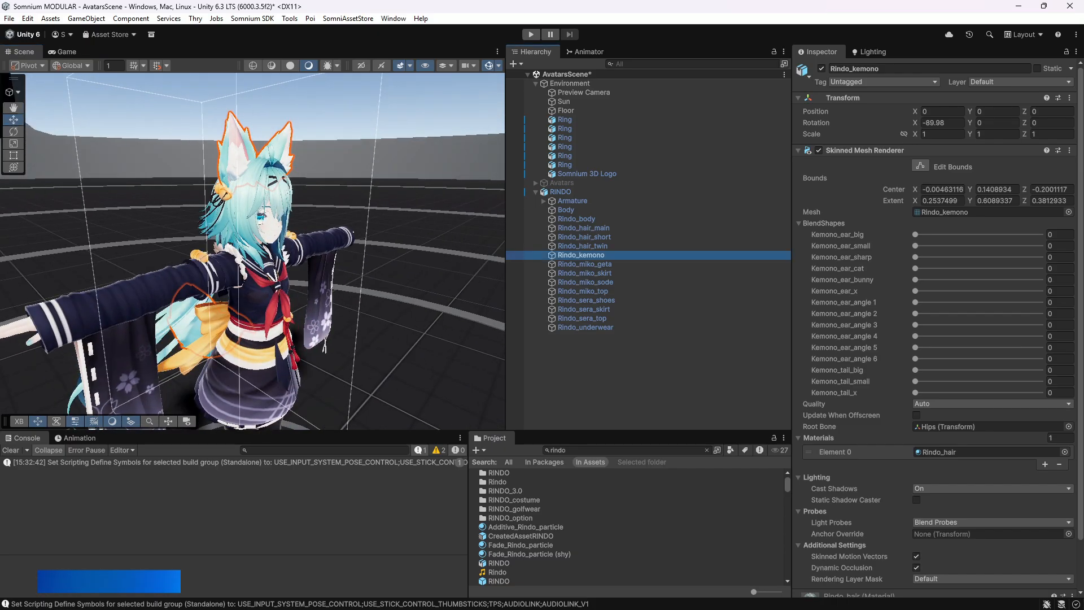
{"action": "scroll", "coordinate": [935, 339], "scroll_direction": "down", "scroll_amount": 3}
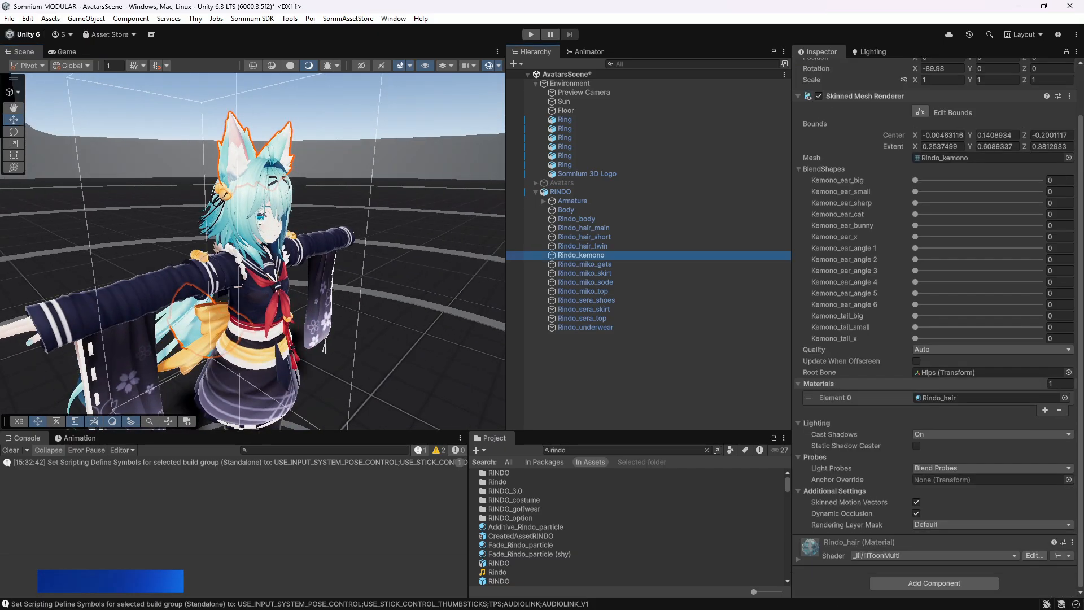
{"action": "left_click", "coordinate": [935, 584]}
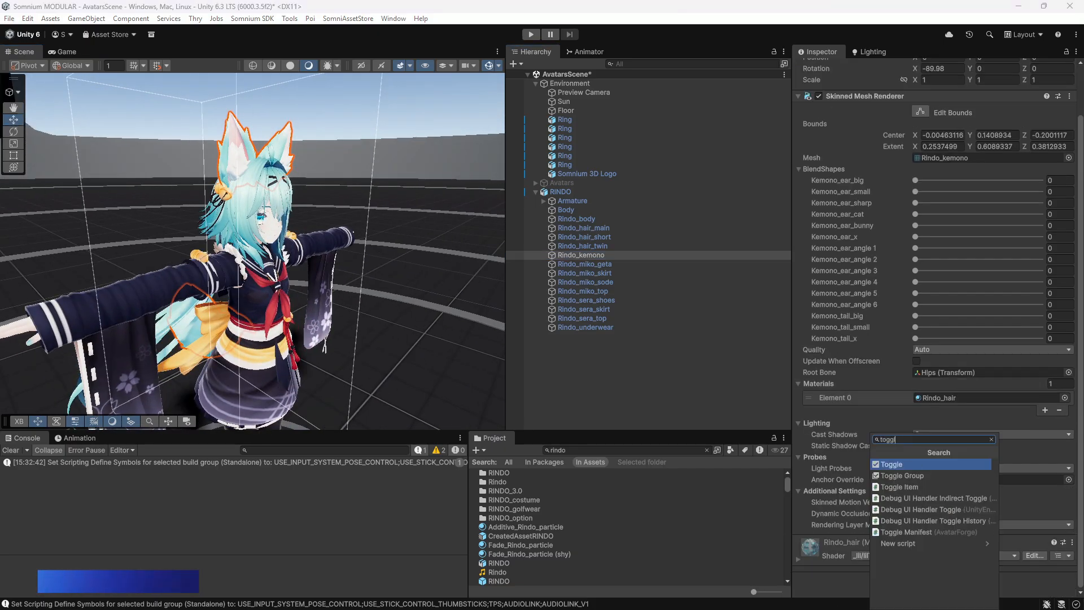
{"action": "key", "text": "BackSpace"}
{"action": "type", "text": "toggle i"}
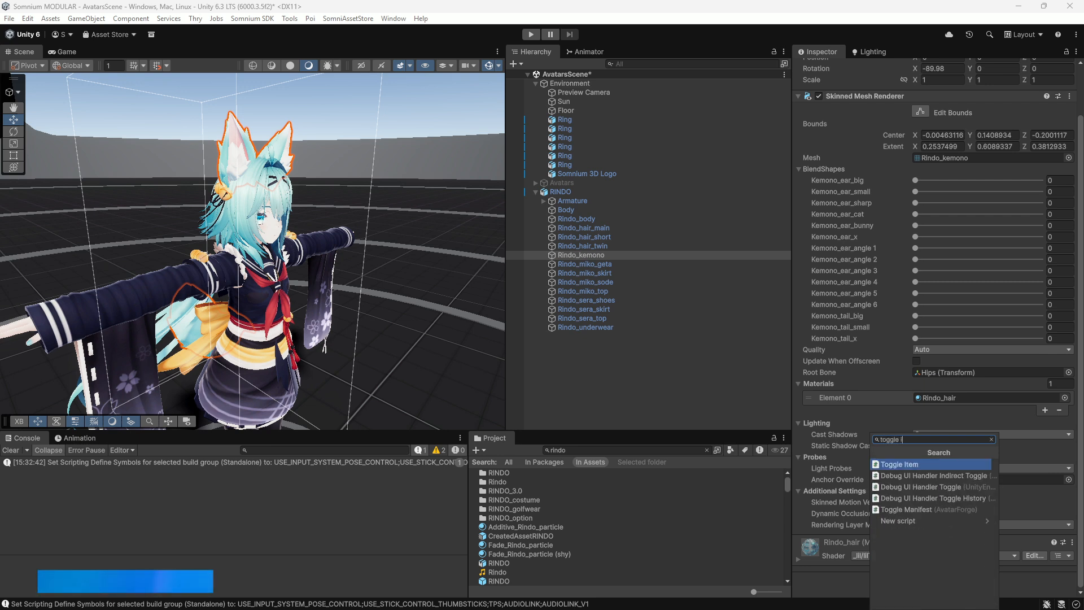
{"action": "key", "text": "Return"}
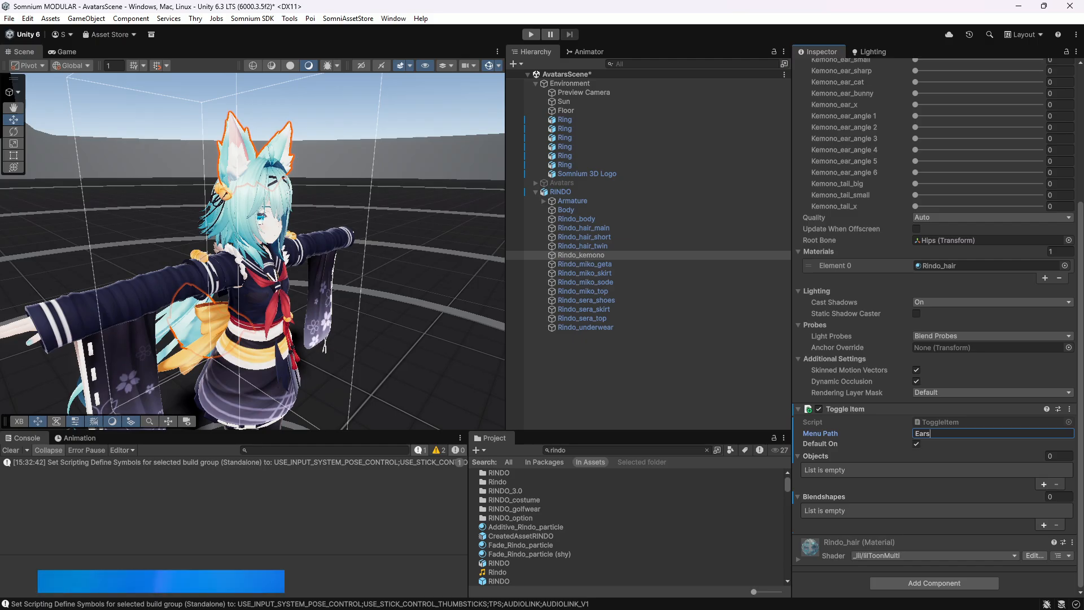
Try out empty object and blendshape entries on the Ears toggle and remove them all again.
{"action": "left_click", "coordinate": [581, 255]}
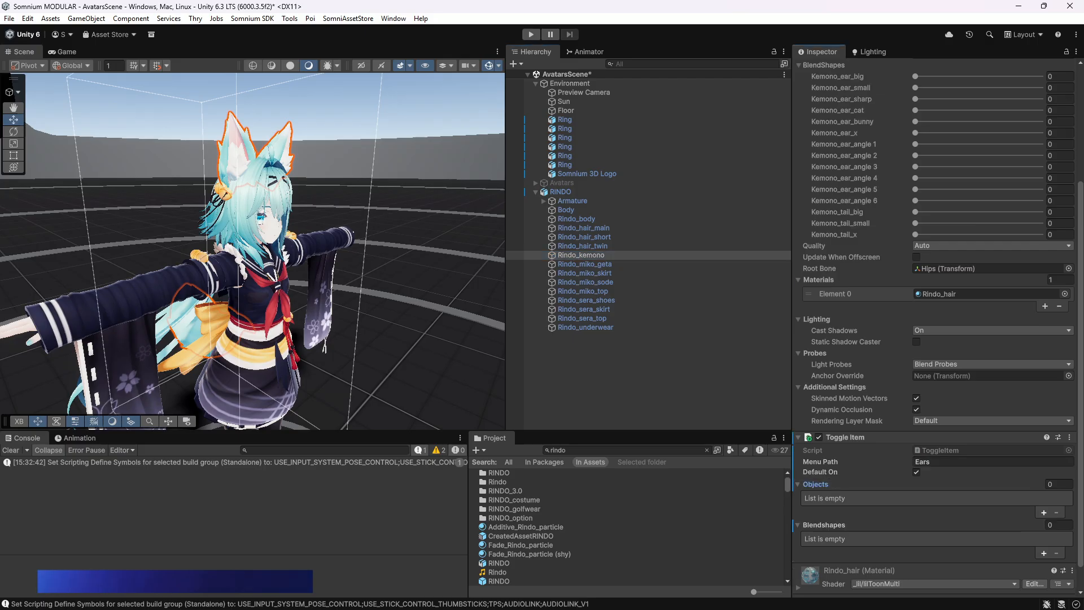
{"action": "left_click", "coordinate": [1043, 485]}
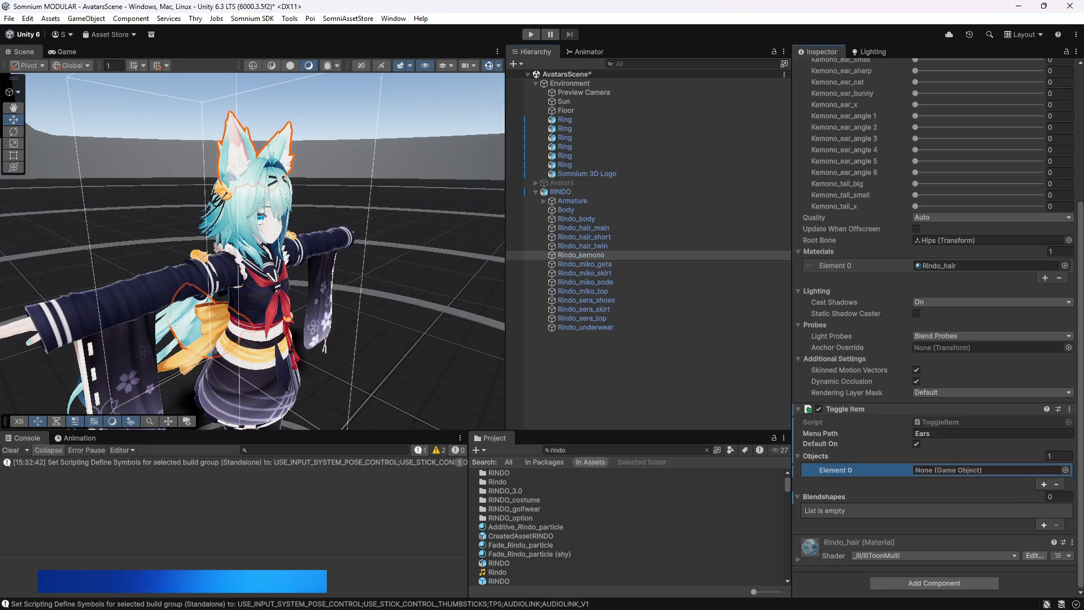
{"action": "left_click", "coordinate": [1057, 485]}
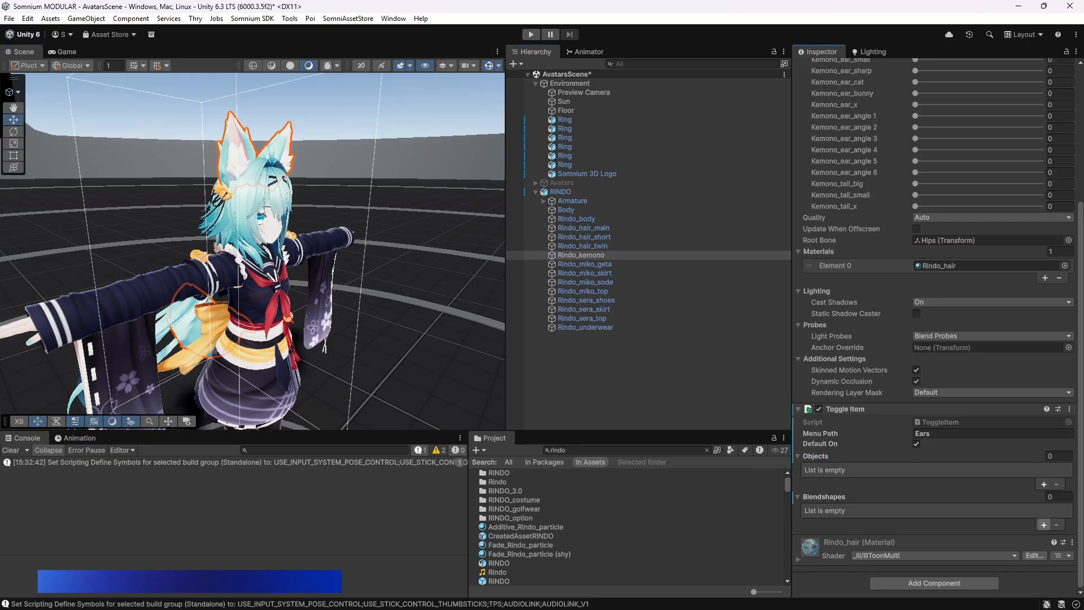
{"action": "left_click", "coordinate": [1043, 525]}
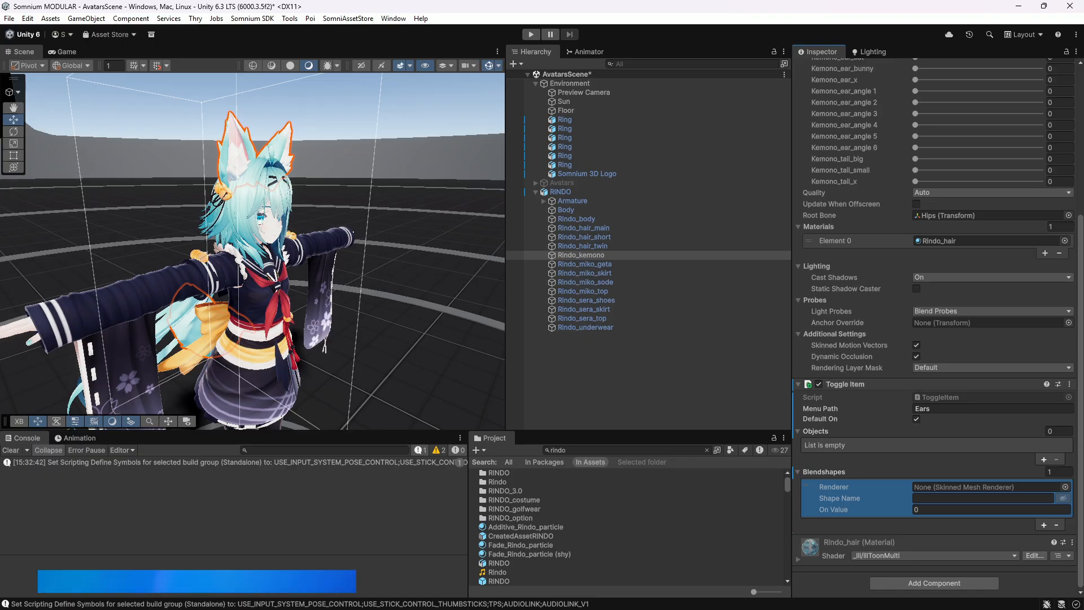
{"action": "left_click", "coordinate": [1044, 526]}
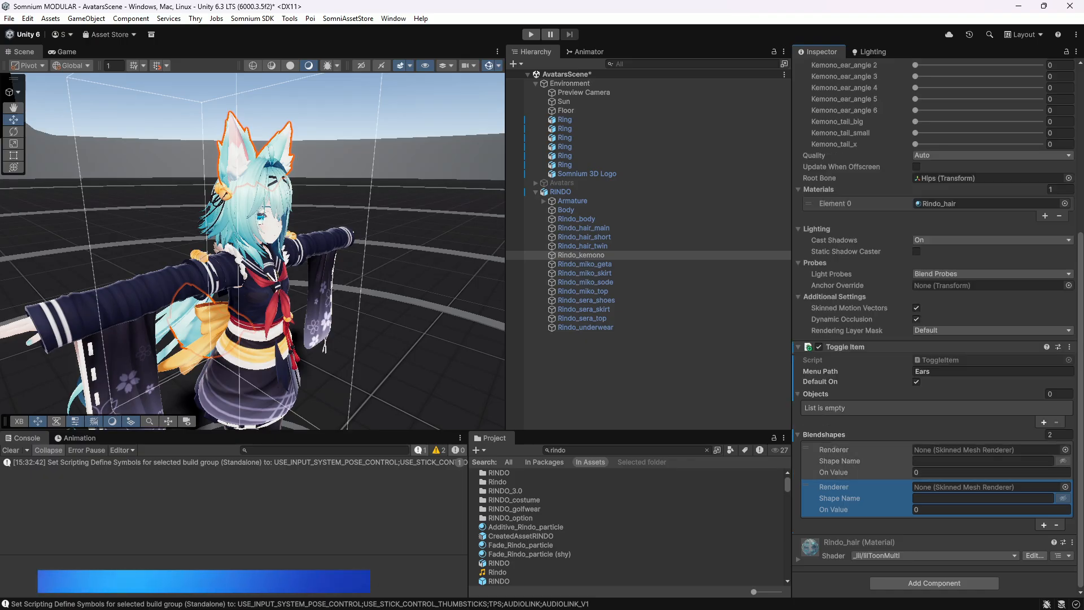
{"action": "left_click", "coordinate": [1043, 525]}
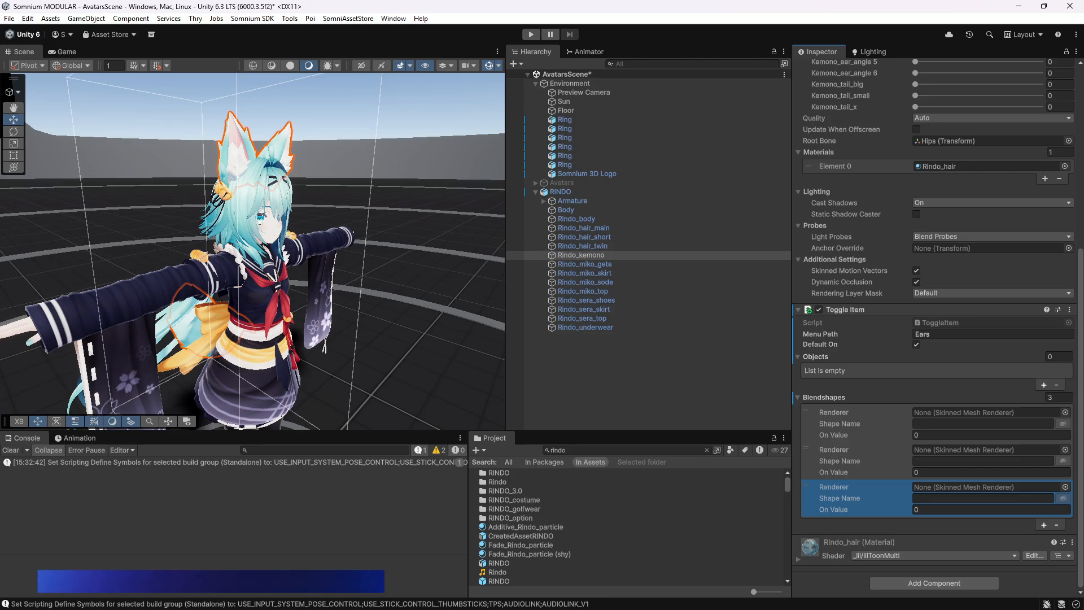
{"action": "left_click", "coordinate": [809, 357]}
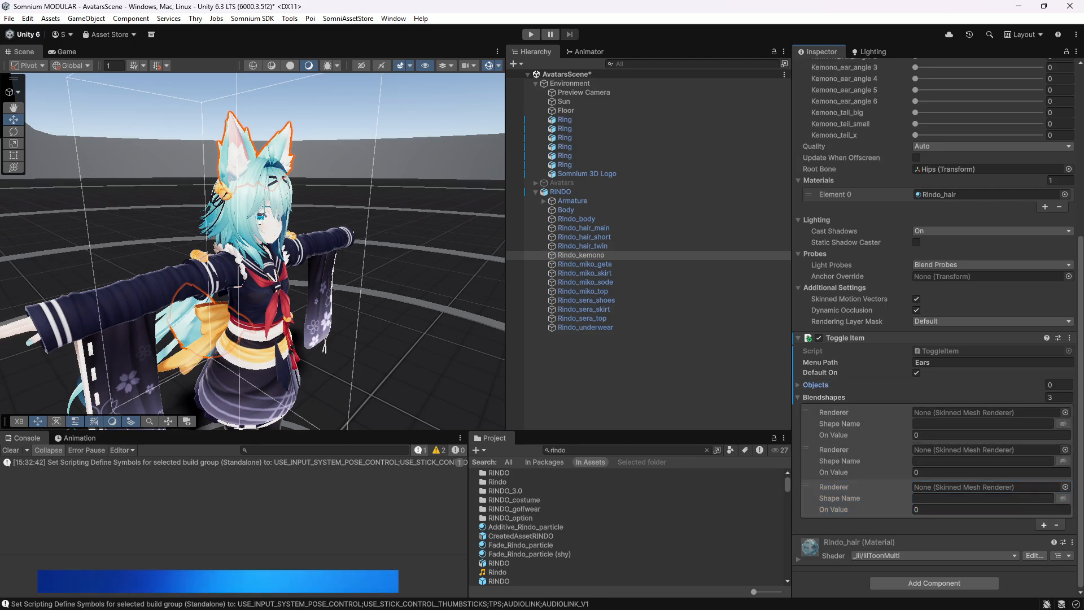
{"action": "left_click", "coordinate": [813, 385]}
{"action": "left_click", "coordinate": [1056, 553]}
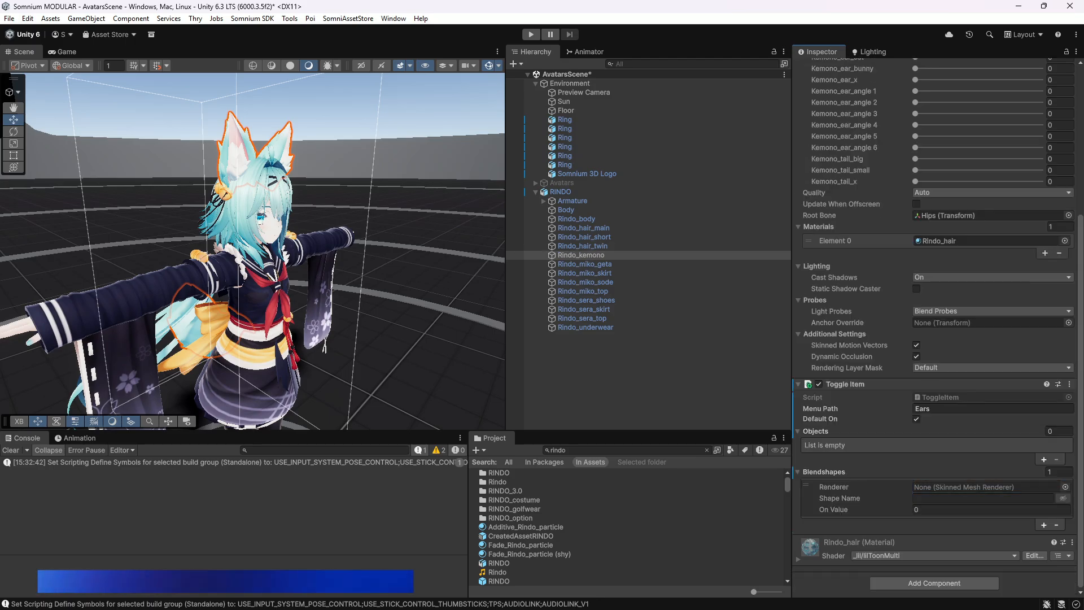
{"action": "left_click", "coordinate": [1056, 525]}
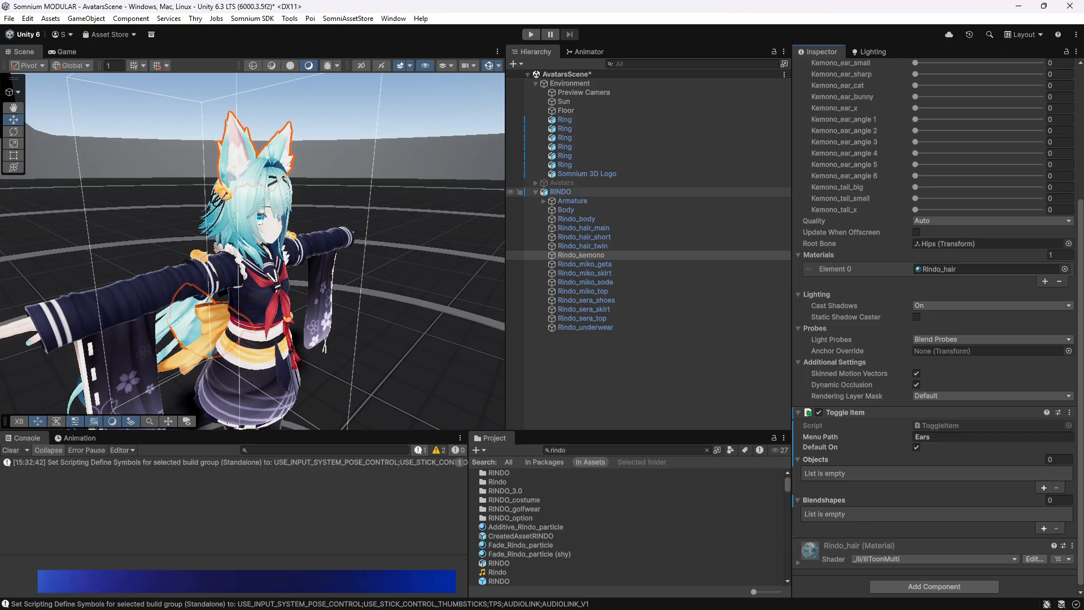
Fill in RINDO's upload information with the name "rindo" and description "yo", and capture a preview picture.
{"action": "left_click", "coordinate": [560, 192]}
{"action": "scroll", "coordinate": [938, 333], "scroll_direction": "down", "scroll_amount": 6}
{"action": "scroll", "coordinate": [937, 333], "scroll_direction": "up", "scroll_amount": 12}
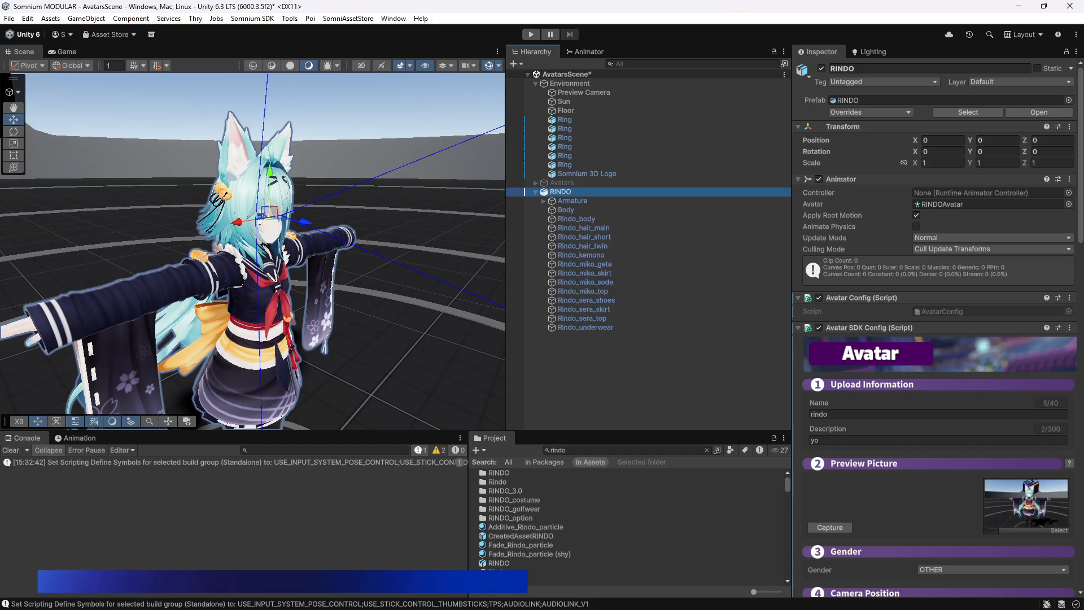
Forge the RINDO avatar with Avatar Forge, without combining meshes.
{"action": "scroll", "coordinate": [937, 328], "scroll_direction": "down", "scroll_amount": 15}
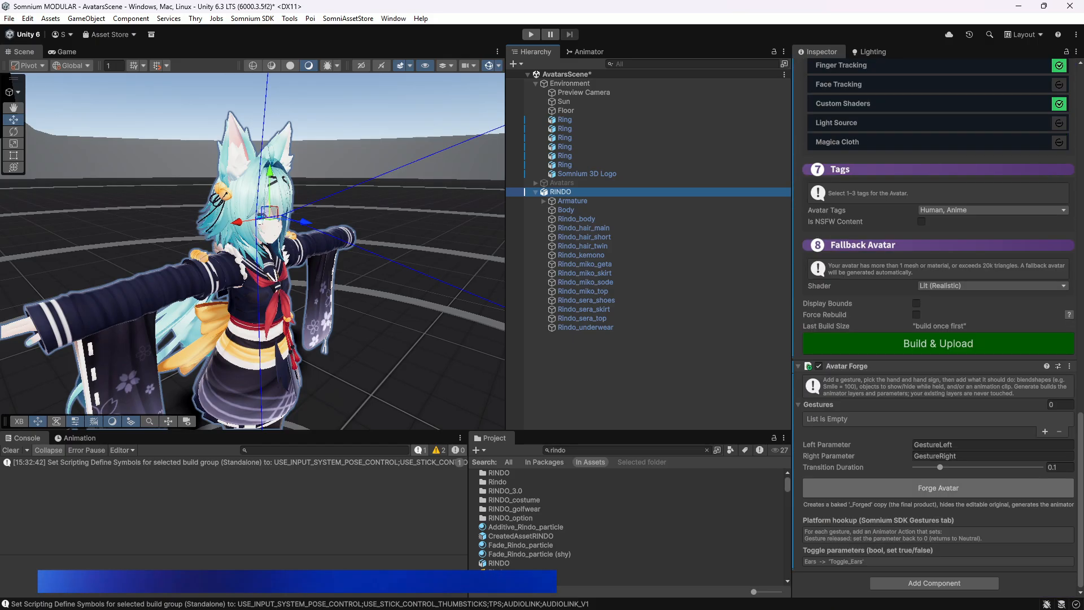
{"action": "left_click", "coordinate": [938, 488]}
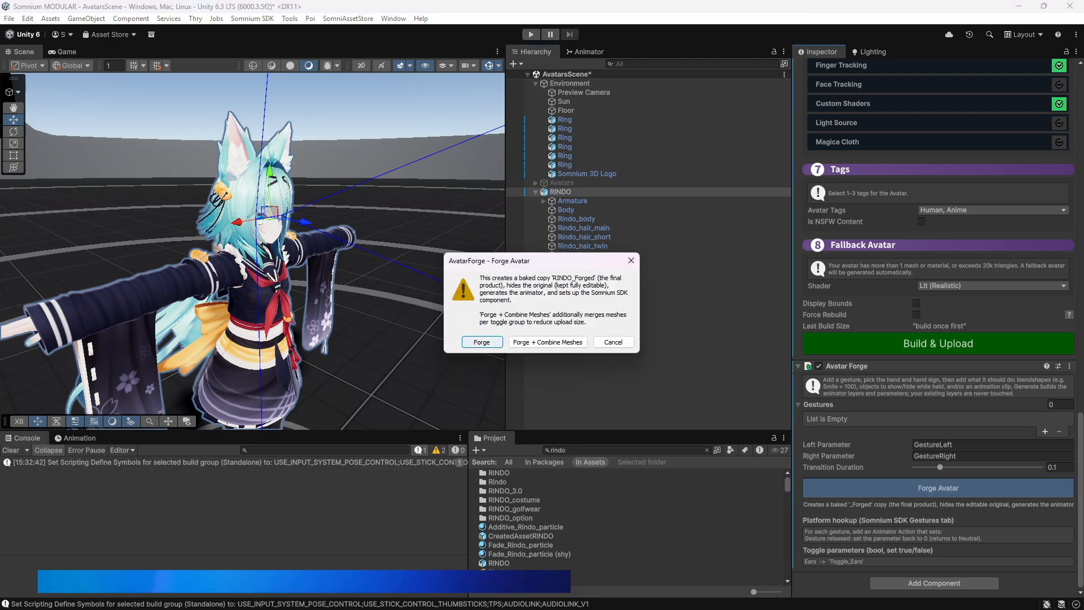
{"action": "key", "text": "Return"}
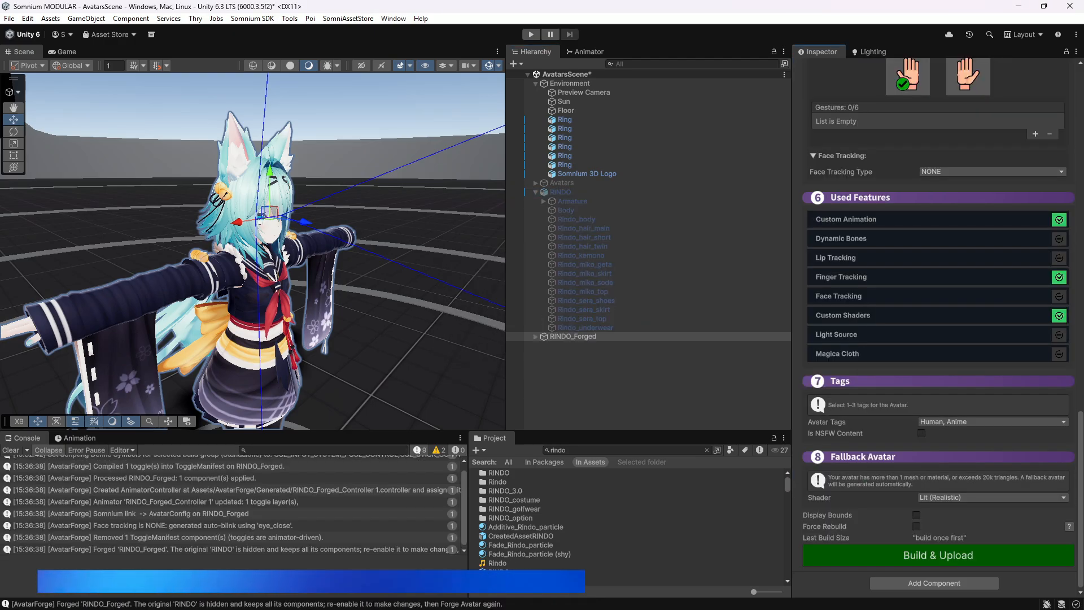
Expand RINDO_Forged in the hierarchy and compare its components with those of the hidden original RINDO.
{"action": "left_click", "coordinate": [535, 336]}
{"action": "scroll", "coordinate": [565, 339], "scroll_direction": "down", "scroll_amount": 1}
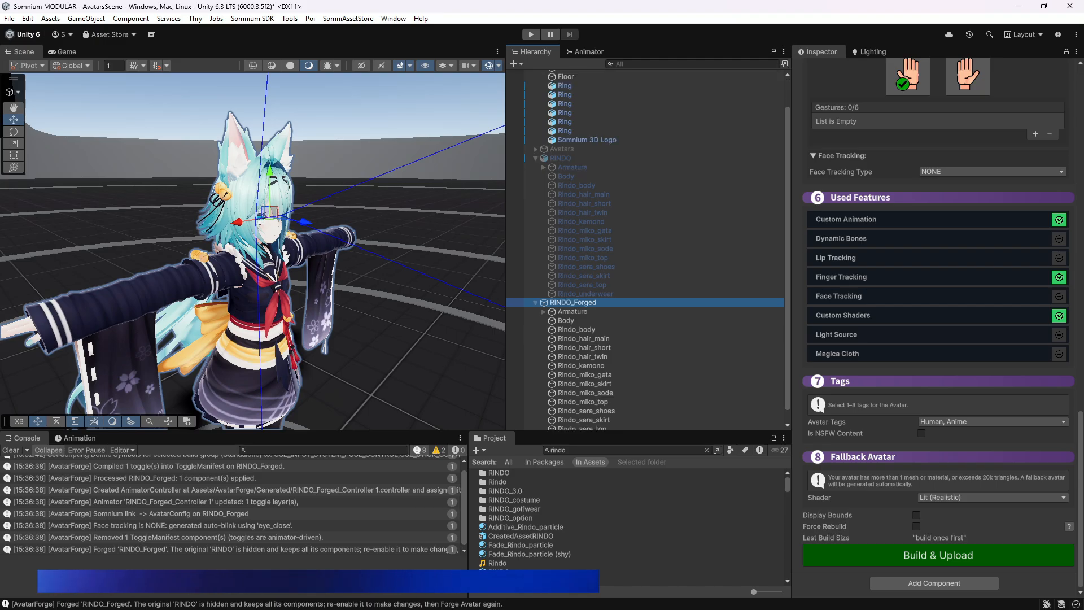
{"action": "left_click", "coordinate": [561, 159]}
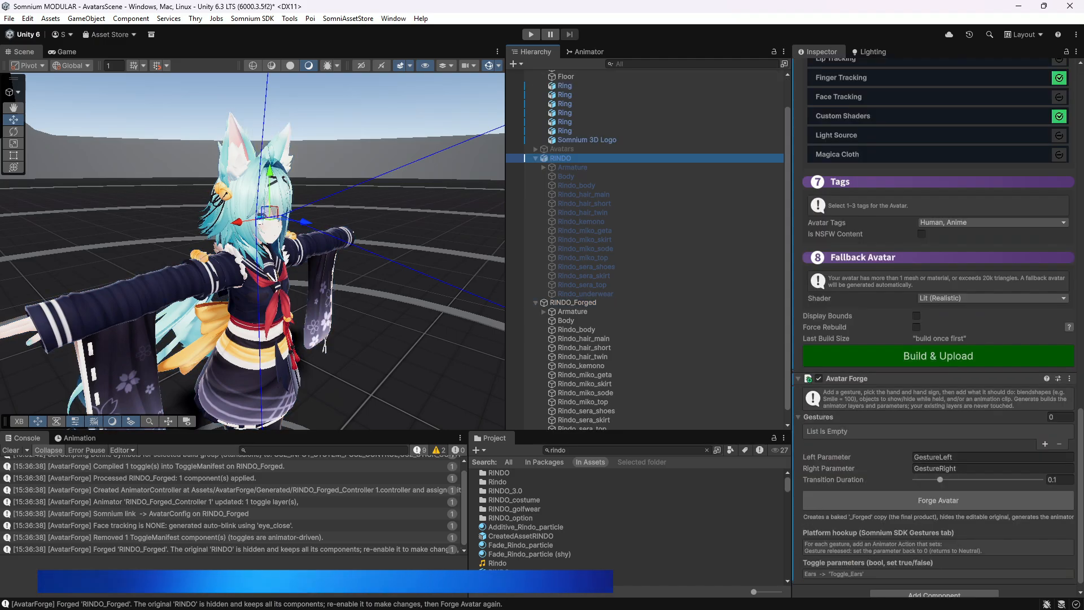
{"action": "left_click", "coordinate": [572, 302]}
{"action": "left_click", "coordinate": [561, 158]}
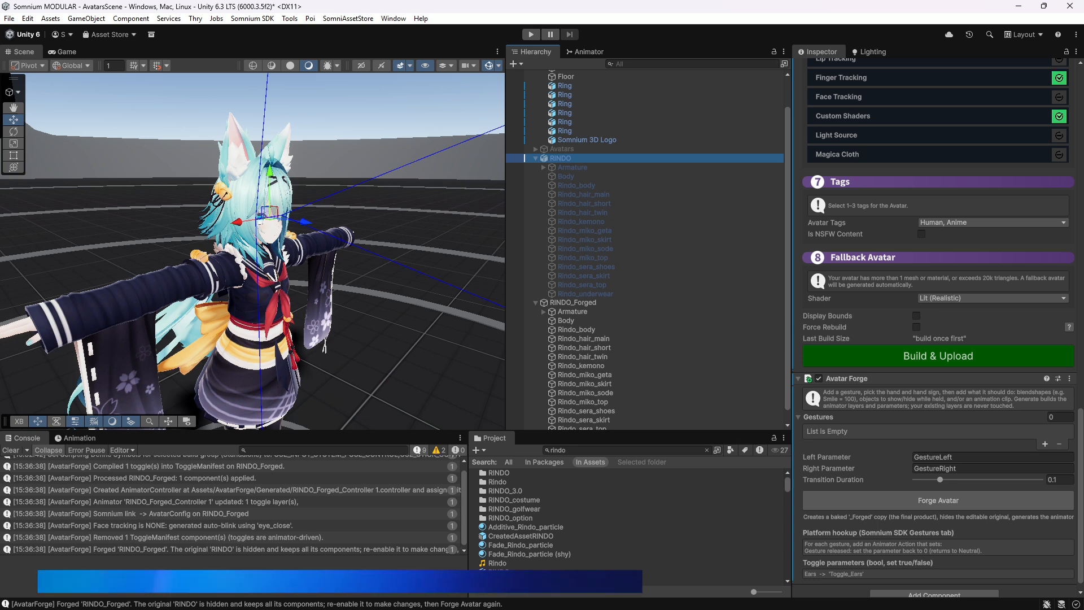
{"action": "left_click", "coordinate": [573, 303]}
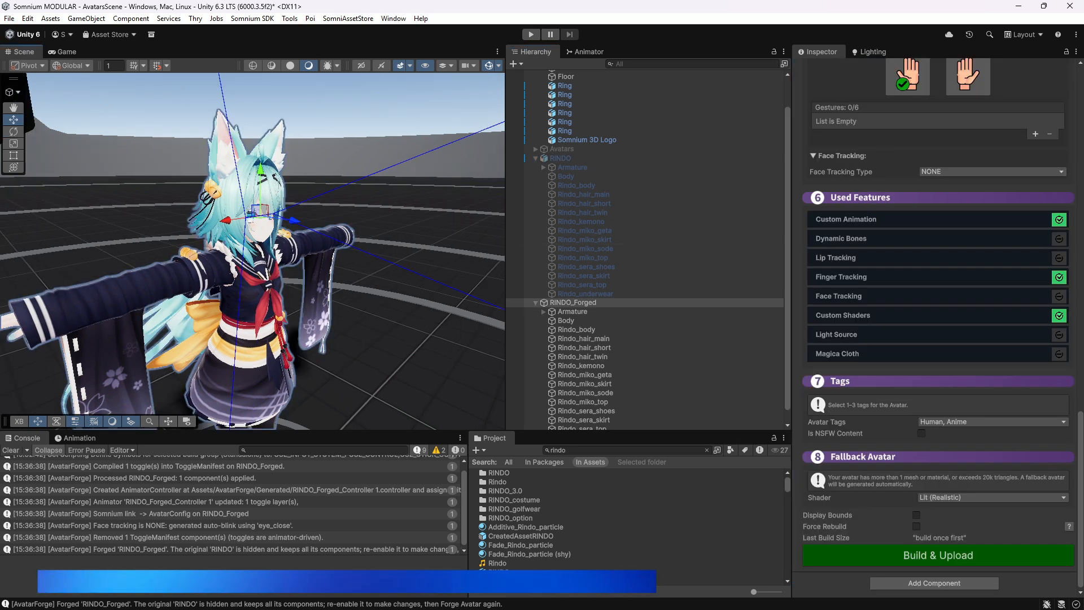
Run the scene in Play mode and view the forged avatar up close.
{"action": "key", "text": "ctrl+p"}
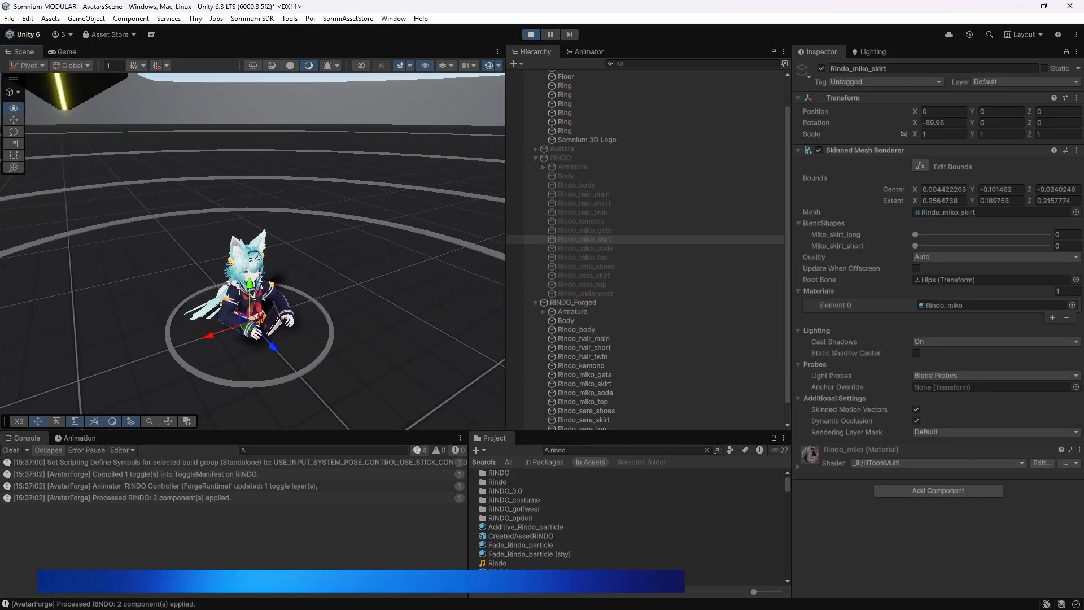
{"action": "right_click_drag", "start_coordinate": [254, 254], "coordinate": [273, 237]}
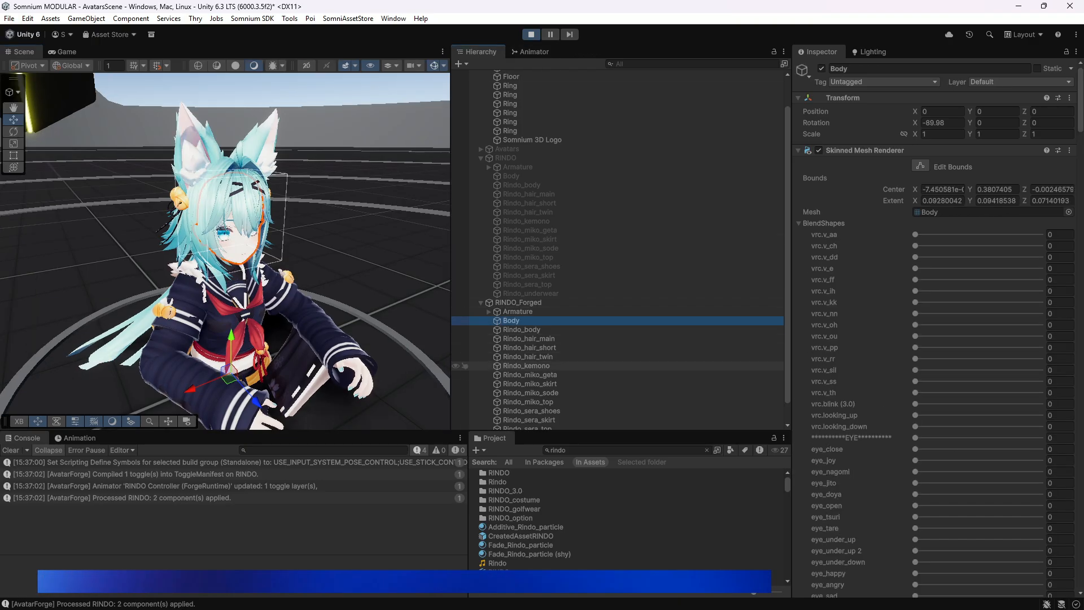
Switch the Toggle_Ears parameter of the running forged avatar off and back on in the Animator to test the ears.
{"action": "left_click", "coordinate": [533, 51]}
{"action": "left_click", "coordinate": [484, 64]}
{"action": "left_click", "coordinate": [483, 91]}
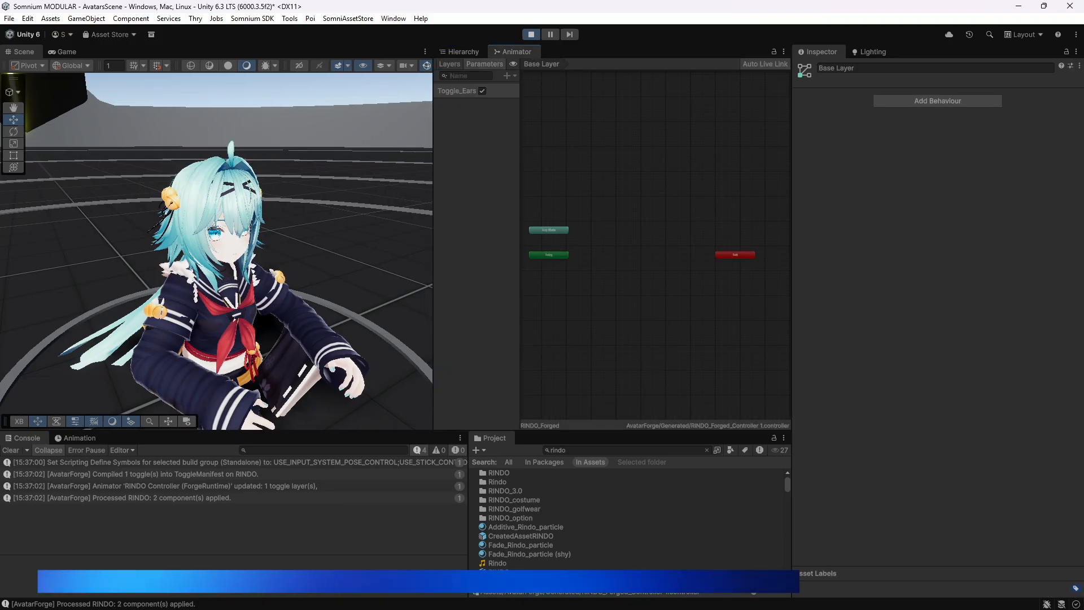
{"action": "left_click", "coordinate": [483, 91]}
{"action": "left_click", "coordinate": [482, 91]}
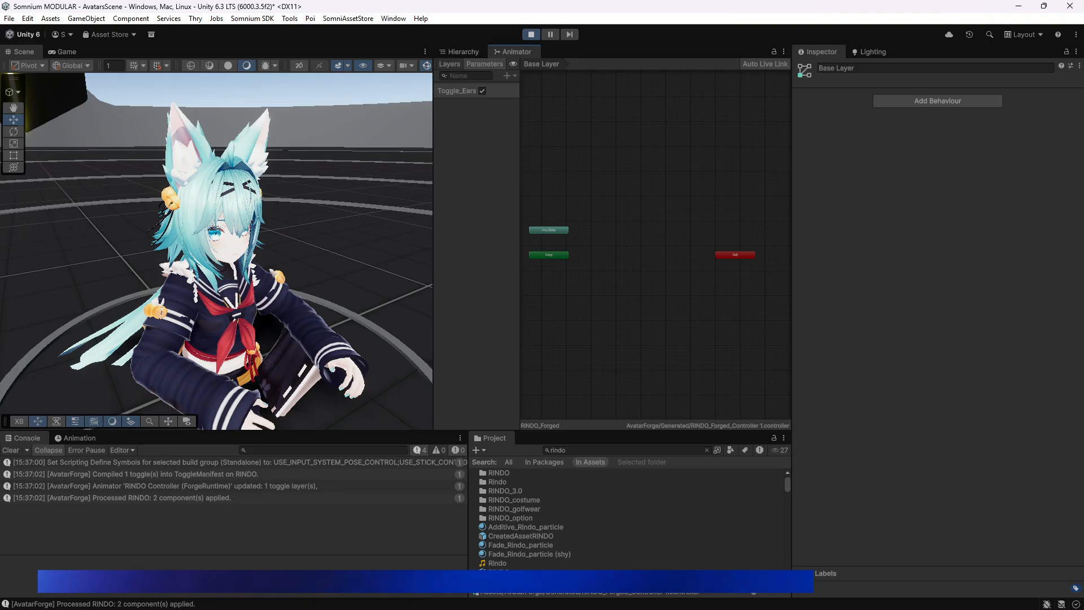
Review the AF Toggle Ears and AF Auto Blink layers of the forged avatar's animator controller.
{"action": "scroll", "coordinate": [530, 256], "scroll_direction": "up", "scroll_amount": 3}
{"action": "left_click", "coordinate": [450, 64]}
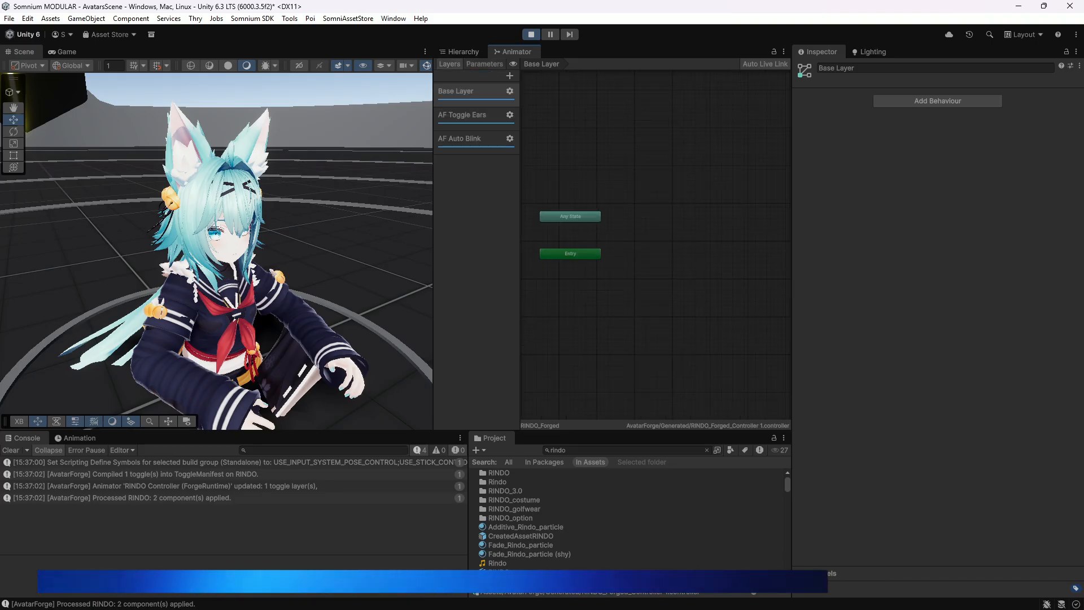
{"action": "left_click", "coordinate": [463, 115]}
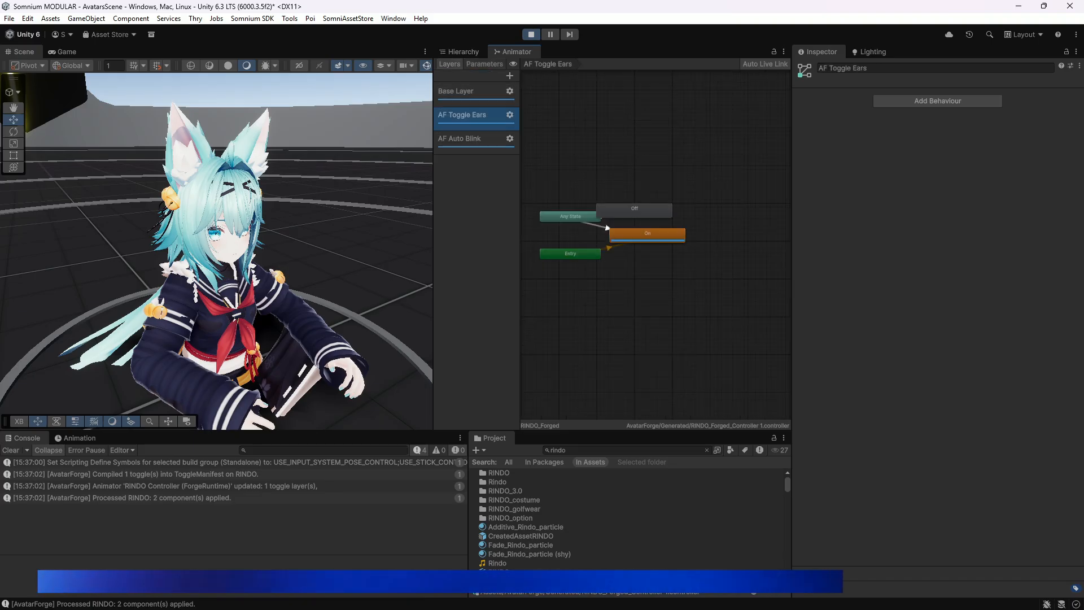
{"action": "left_click", "coordinate": [463, 139]}
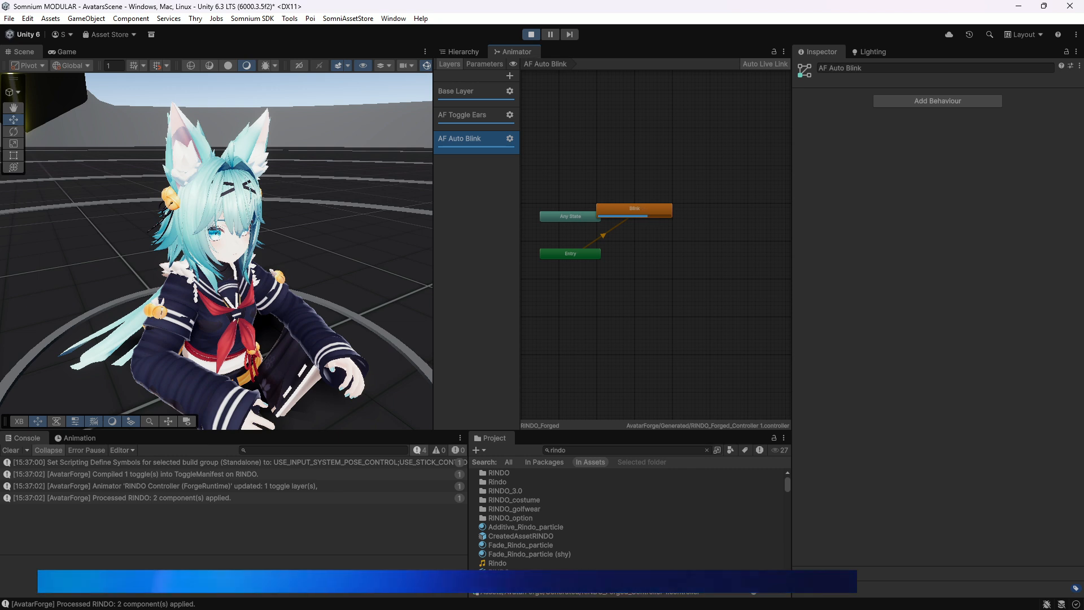
Exit Play mode and inspect several of RINDO_Forged's meshes, including Rindo_miko_skirt and Rindo_miko_geta.
{"action": "key", "text": "ctrl+p"}
{"action": "left_click", "coordinate": [512, 344]}
{"action": "left_click", "coordinate": [512, 362]}
{"action": "left_click", "coordinate": [511, 380]}
{"action": "left_click", "coordinate": [512, 398]}
{"action": "left_click", "coordinate": [512, 371]}
{"action": "left_click", "coordinate": [512, 361]}
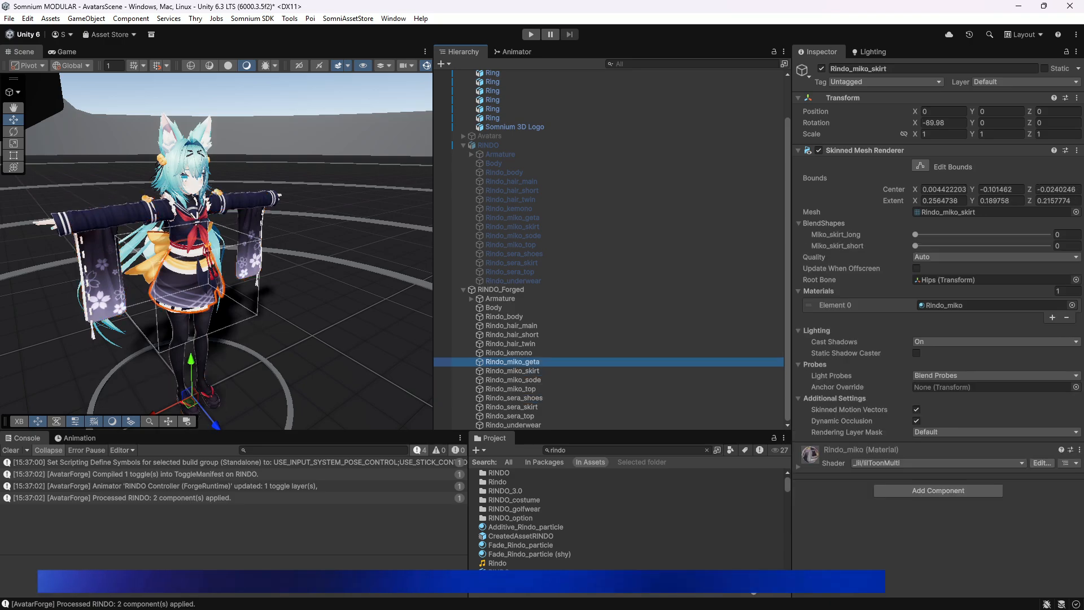
Review the animation parameter and Ears menu button in RINDO_Forged's Avatar SDK Config.
{"action": "left_click", "coordinate": [504, 317]}
{"action": "scroll", "coordinate": [937, 328], "scroll_direction": "down", "scroll_amount": 20}
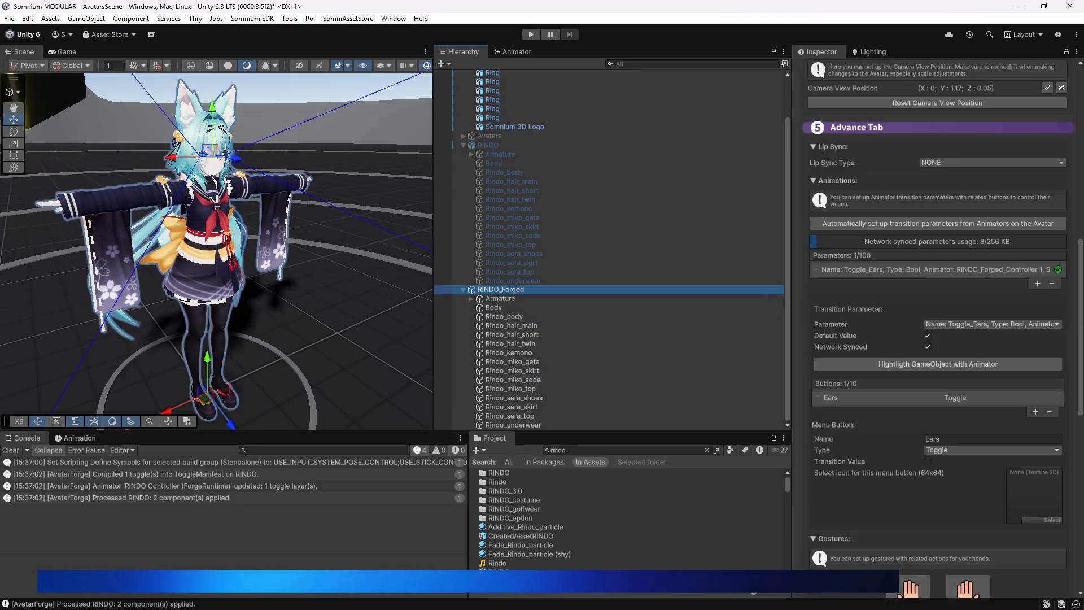
{"action": "scroll", "coordinate": [938, 327], "scroll_direction": "up", "scroll_amount": 10}
{"action": "scroll", "coordinate": [937, 327], "scroll_direction": "up", "scroll_amount": 5}
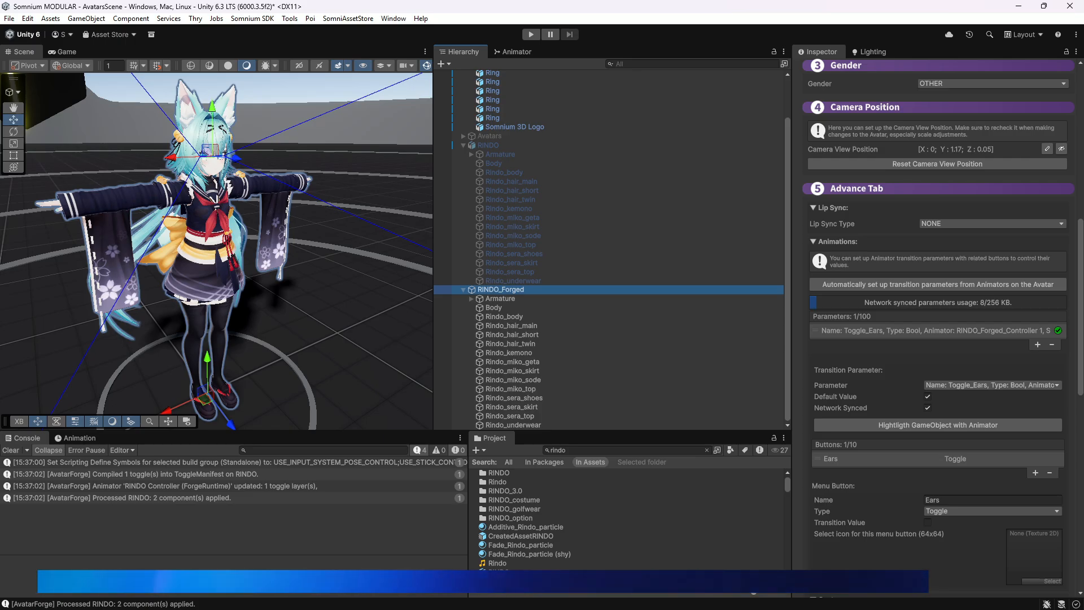
{"action": "scroll", "coordinate": [938, 327], "scroll_direction": "down", "scroll_amount": 5}
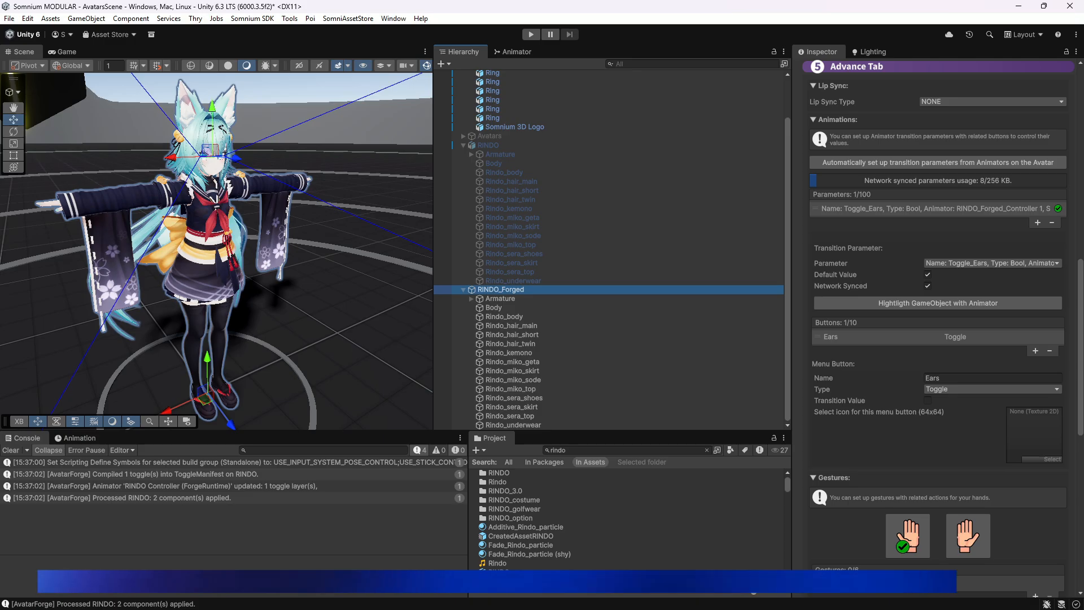
Delete RINDO_Forged and reactivate the original RINDO avatar.
{"action": "key", "text": "Delete"}
{"action": "left_click", "coordinate": [488, 192]}
{"action": "key", "text": "alt+shift+a"}
{"action": "right_click_drag", "start_coordinate": [271, 254], "coordinate": [251, 240]}
Search the project assets for "golf" and place the RINDO_golfwear prefab in the scene beside RINDO.
{"action": "left_click", "coordinate": [707, 451]}
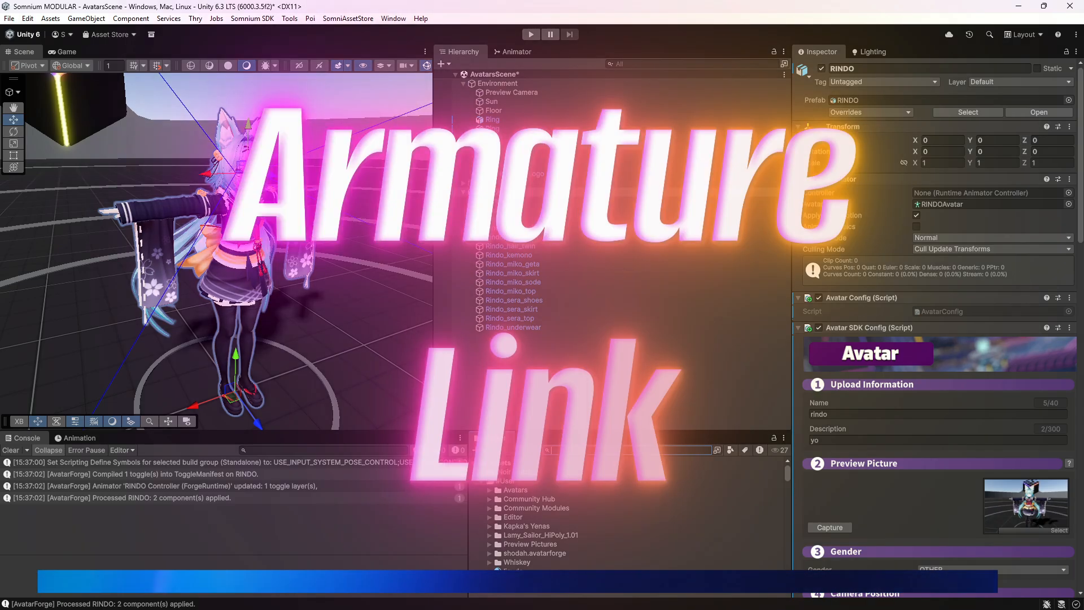
{"action": "type", "text": "golf"}
{"action": "scroll", "coordinate": [565, 531], "scroll_direction": "down", "scroll_amount": 4}
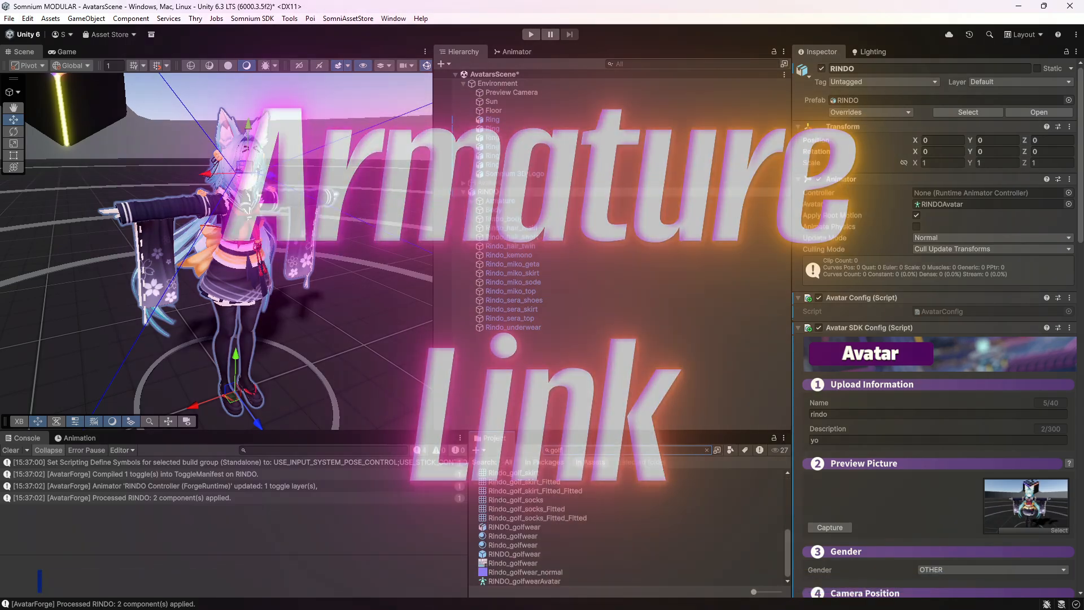
{"action": "left_click_drag", "start_coordinate": [514, 554], "coordinate": [215, 266]}
Set the X and Z position of RINDO_golfwear to 0 so it lines up with the avatar.
{"action": "left_click", "coordinate": [940, 140]}
{"action": "type", "text": "0"}
{"action": "key", "text": "Tab"}
{"action": "key", "text": "Tab"}
{"action": "type", "text": "0"}
Try rotating RINDO's Spine bone to check whether the golfwear follows, and undo the rotation.
{"action": "right_click_drag", "start_coordinate": [316, 226], "coordinate": [282, 228]}
{"action": "left_click", "coordinate": [233, 248]}
{"action": "key", "text": "e"}
{"action": "mouse_move", "coordinate": [214, 221]}
{"action": "left_mouse_down"}
{"action": "mouse_move", "coordinate": [174, 249]}
{"action": "mouse_move", "coordinate": [253, 197]}
{"action": "mouse_move", "coordinate": [175, 248]}
{"action": "mouse_move", "coordinate": [252, 198]}
{"action": "mouse_move", "coordinate": [176, 249]}
{"action": "mouse_move", "coordinate": [252, 198]}
{"action": "mouse_move", "coordinate": [178, 247]}
{"action": "mouse_move", "coordinate": [220, 218]}
{"action": "left_mouse_up"}
{"action": "key", "text": "ctrl+z"}
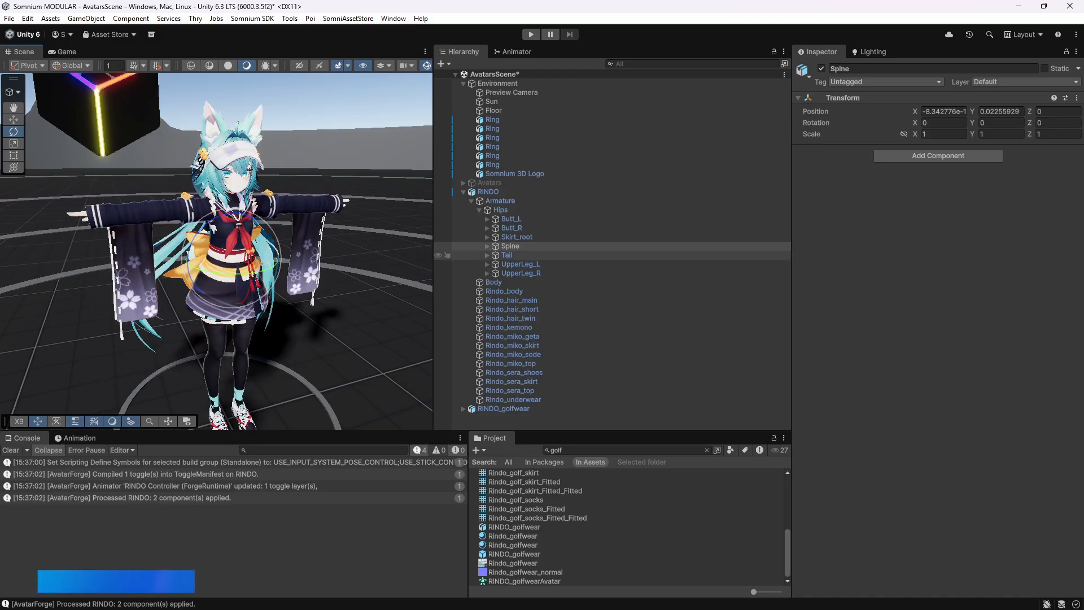
Make RINDO_golfwear a child of RINDO and add an Armature Link component to it.
{"action": "left_click_drag", "start_coordinate": [504, 409], "coordinate": [503, 405]}
{"action": "left_click_drag", "start_coordinate": [502, 205], "coordinate": [489, 192]}
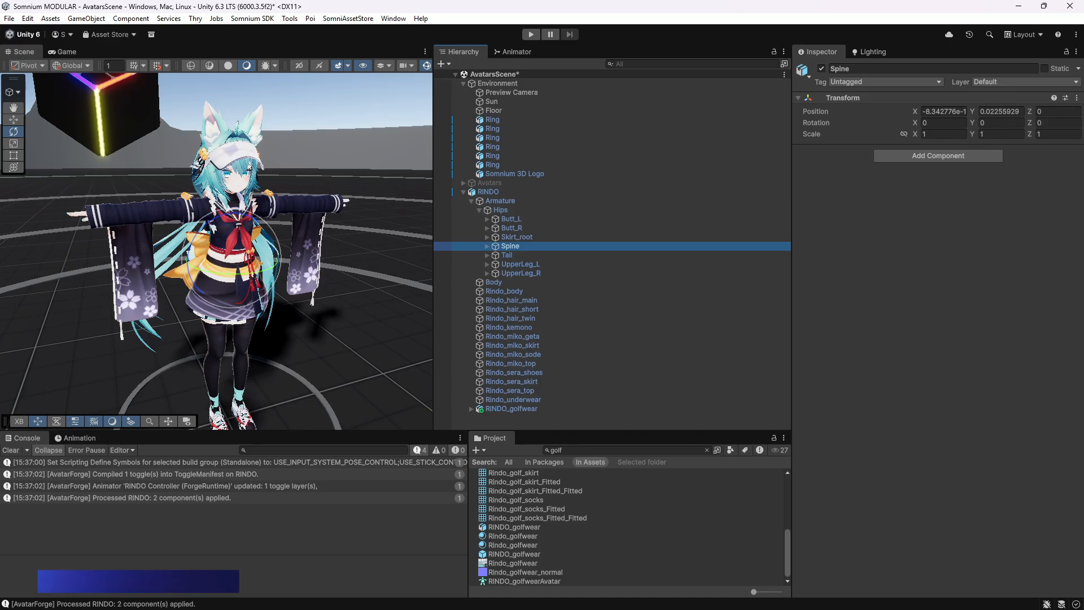
{"action": "left_click", "coordinate": [504, 408]}
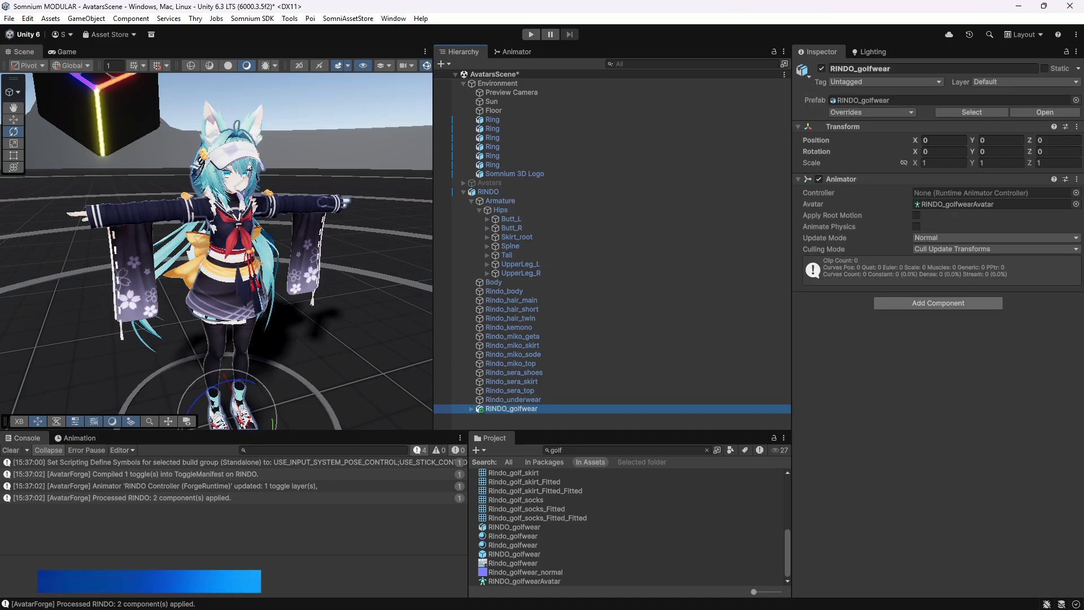
{"action": "left_click", "coordinate": [938, 303]}
{"action": "type", "text": "link"}
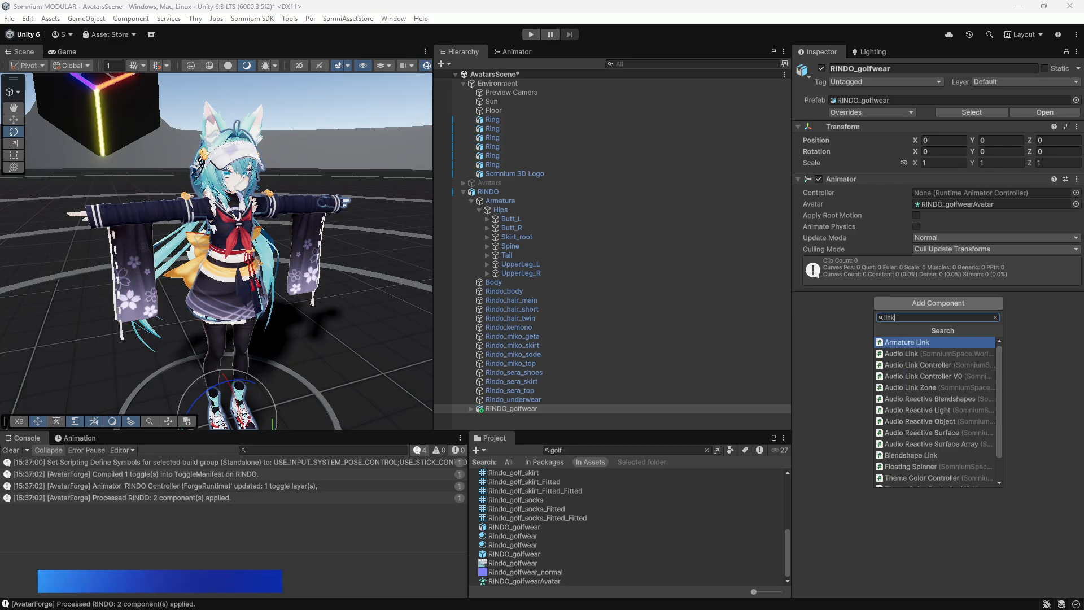
{"action": "key", "text": "Return"}
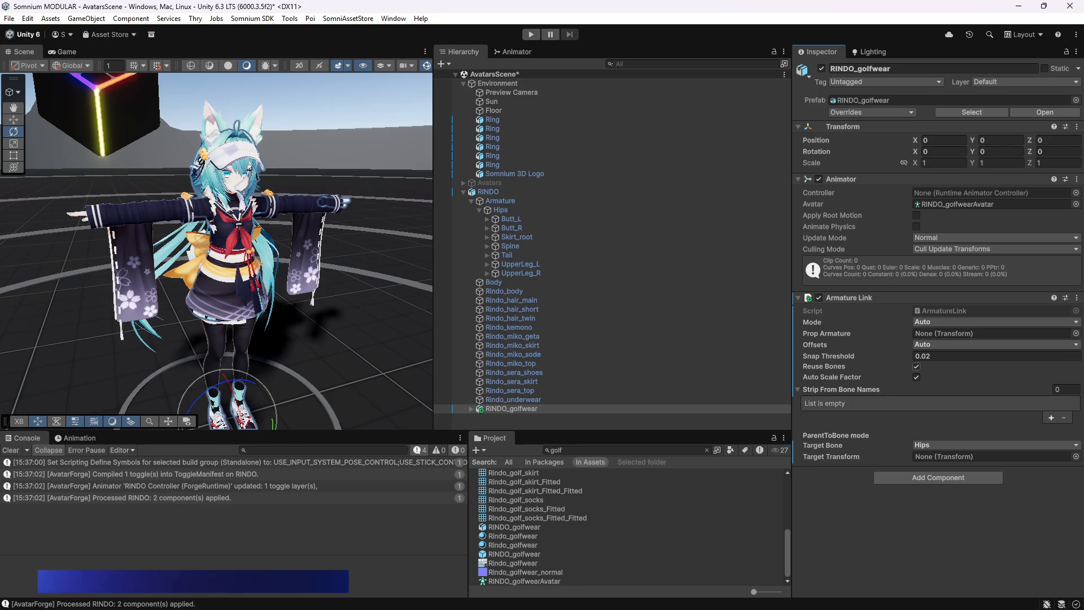
Assign the golfwear's Armature as the Prop Armature and RINDO's Armature as the Target Transform of the Armature Link.
{"action": "left_click", "coordinate": [471, 409]}
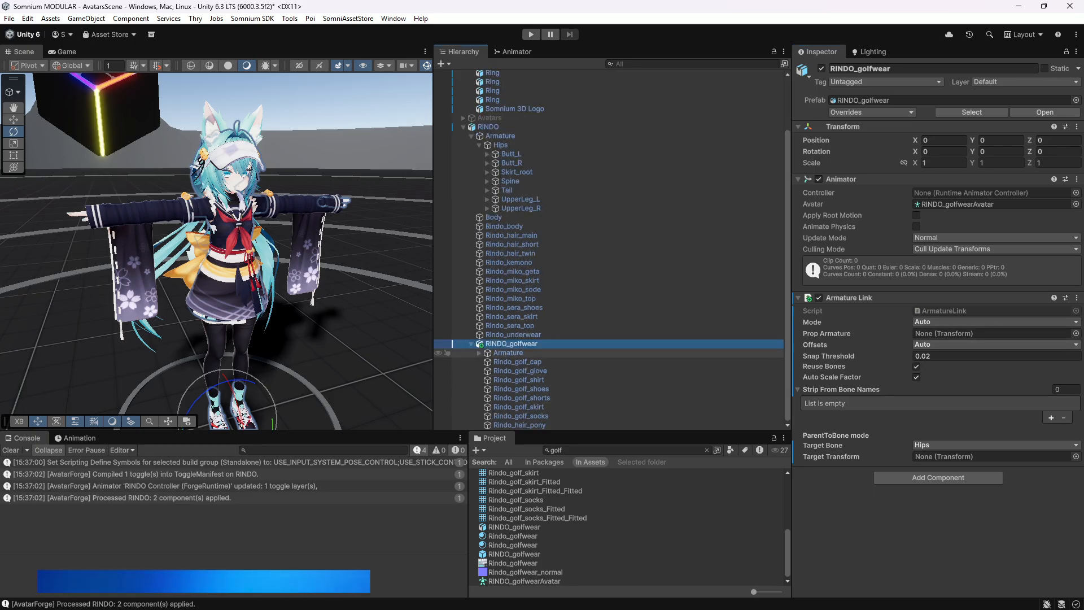
{"action": "left_click_drag", "start_coordinate": [509, 353], "coordinate": [979, 333]}
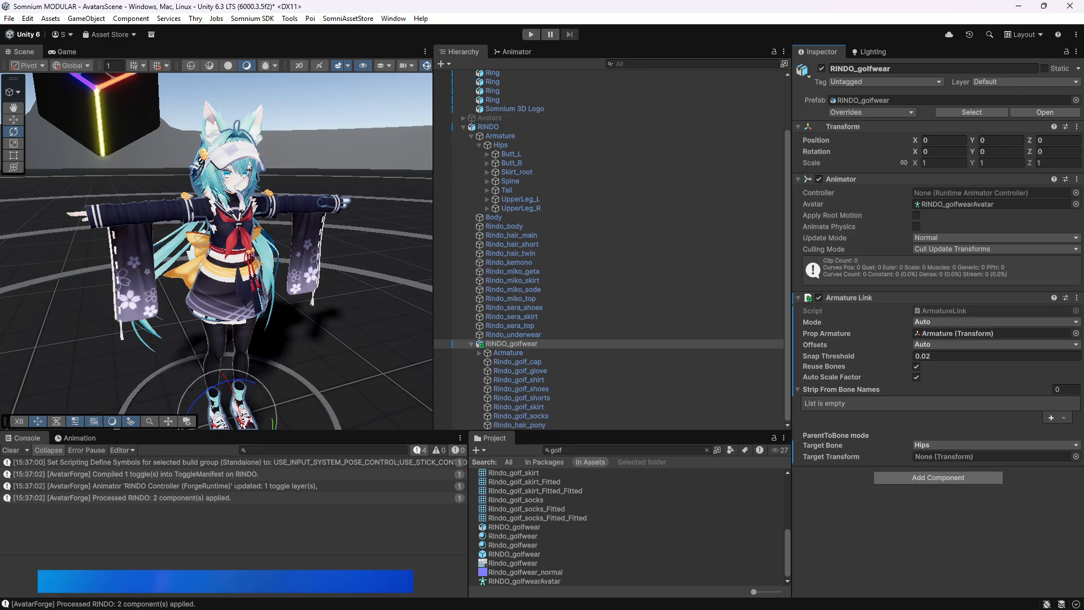
{"action": "left_click", "coordinate": [471, 136]}
{"action": "left_click_drag", "start_coordinate": [500, 201], "coordinate": [979, 456]}
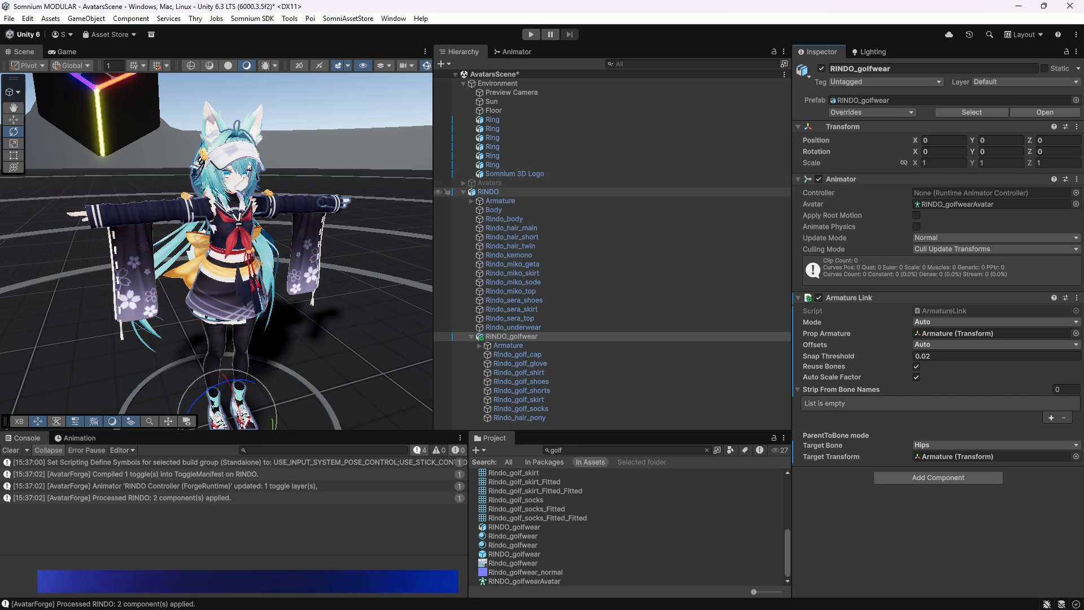
Forge the RINDO avatar with the linked golfwear using Avatar Forge.
{"action": "left_click", "coordinate": [489, 192]}
{"action": "left_click_drag", "start_coordinate": [1081, 141], "coordinate": [1081, 488]}
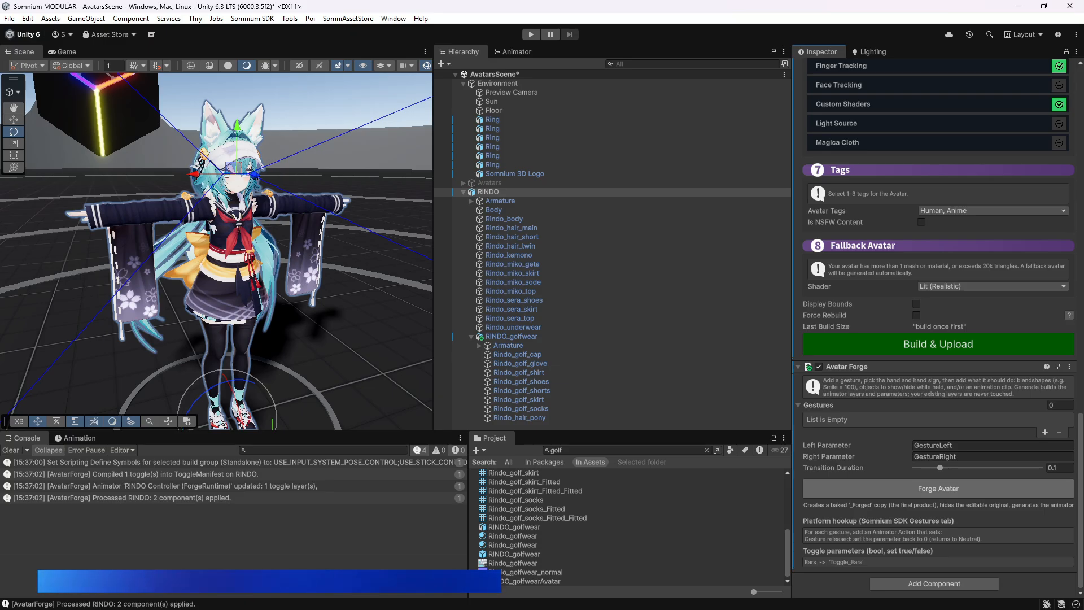
{"action": "left_click", "coordinate": [938, 489]}
{"action": "key", "text": "Return"}
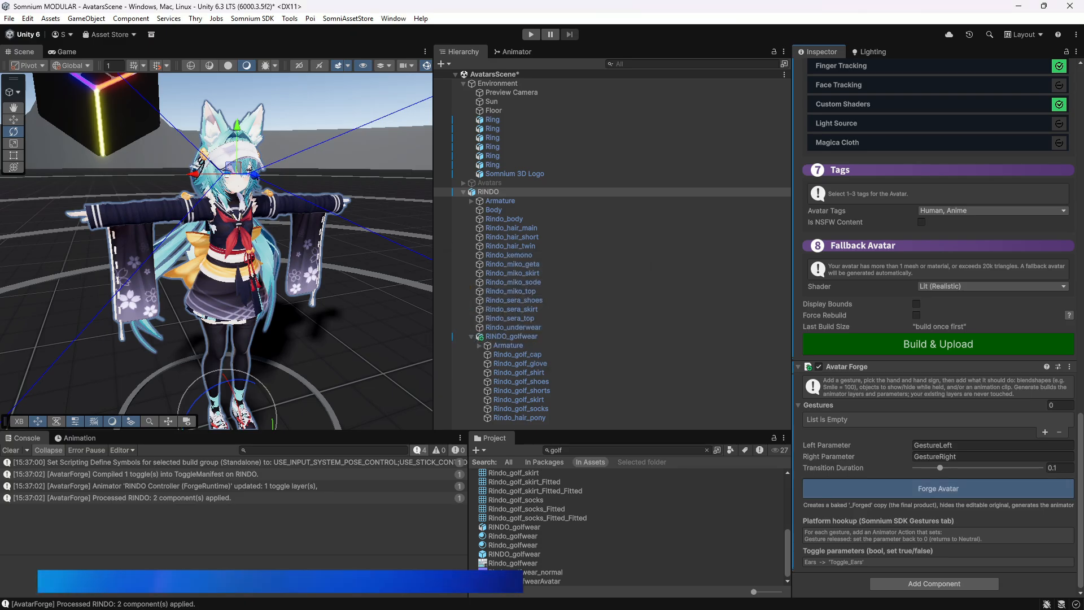
Test the golfwear link by tilting the forged avatar's Spine bone and viewing the avatar up close in Play mode.
{"action": "mouse_move", "coordinate": [233, 214]}
{"action": "left_mouse_down"}
{"action": "mouse_move", "coordinate": [164, 215]}
{"action": "mouse_move", "coordinate": [281, 216]}
{"action": "mouse_move", "coordinate": [148, 216]}
{"action": "mouse_move", "coordinate": [289, 216]}
{"action": "mouse_move", "coordinate": [227, 216]}
{"action": "left_mouse_up"}
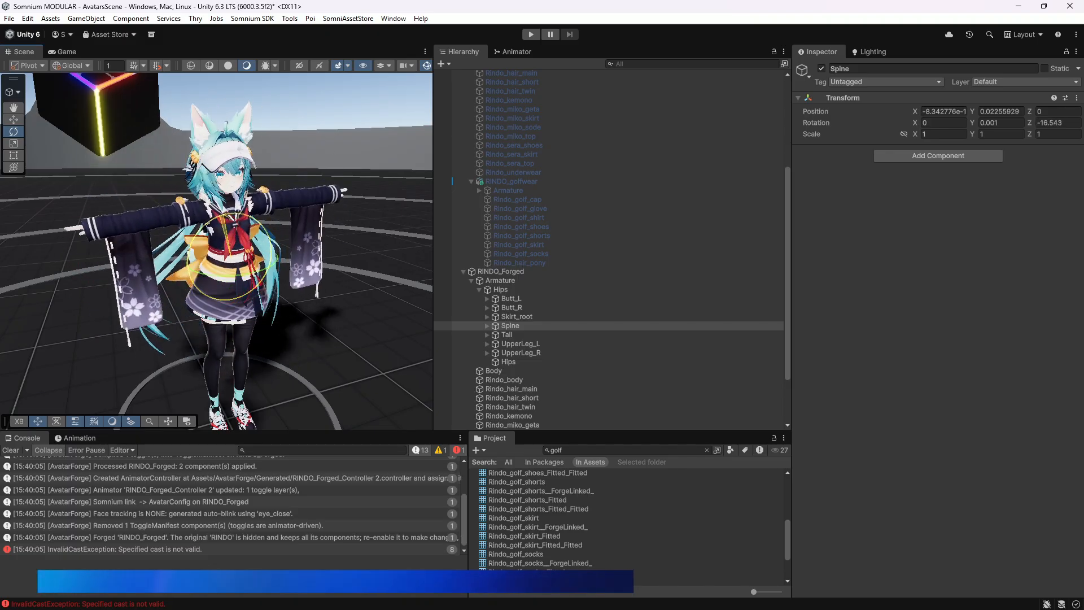
{"action": "left_click", "coordinate": [501, 271]}
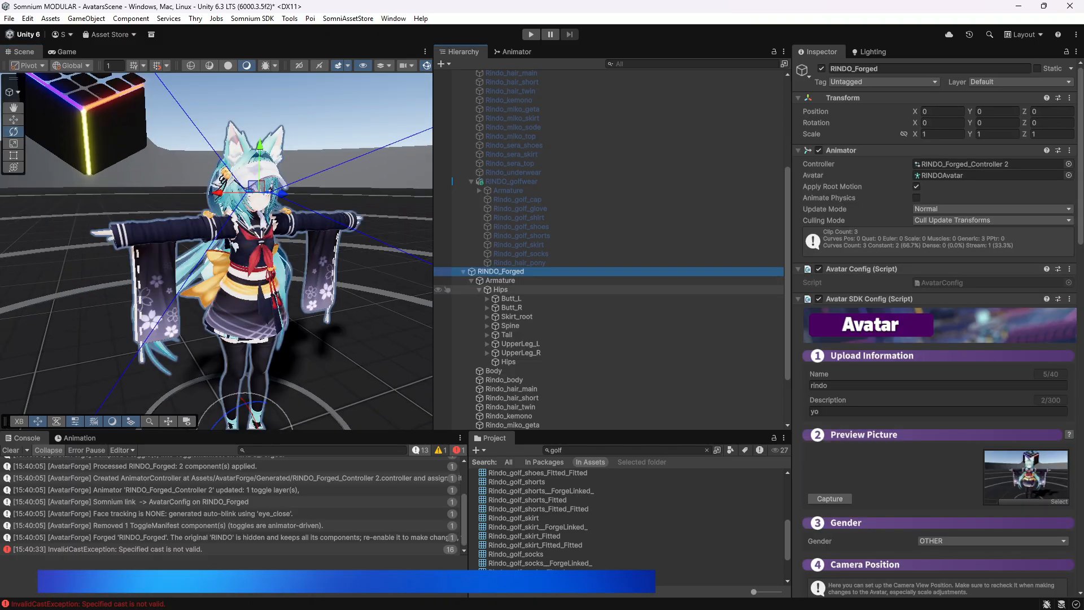
{"action": "left_click", "coordinate": [531, 34]}
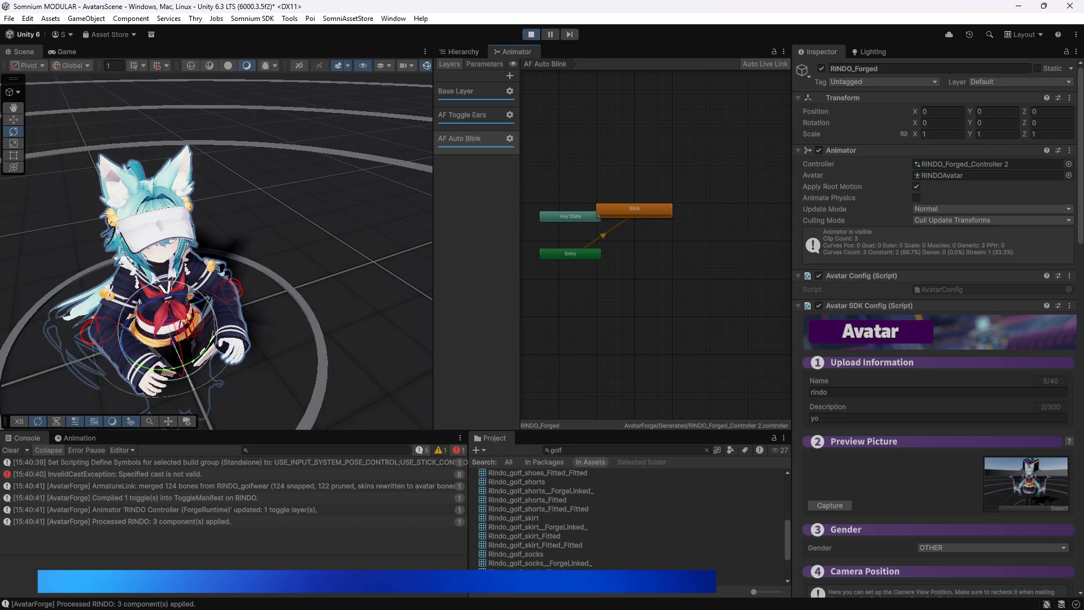
{"action": "left_click_drag", "start_coordinate": [192, 271], "coordinate": [226, 255], "text": "alt"}
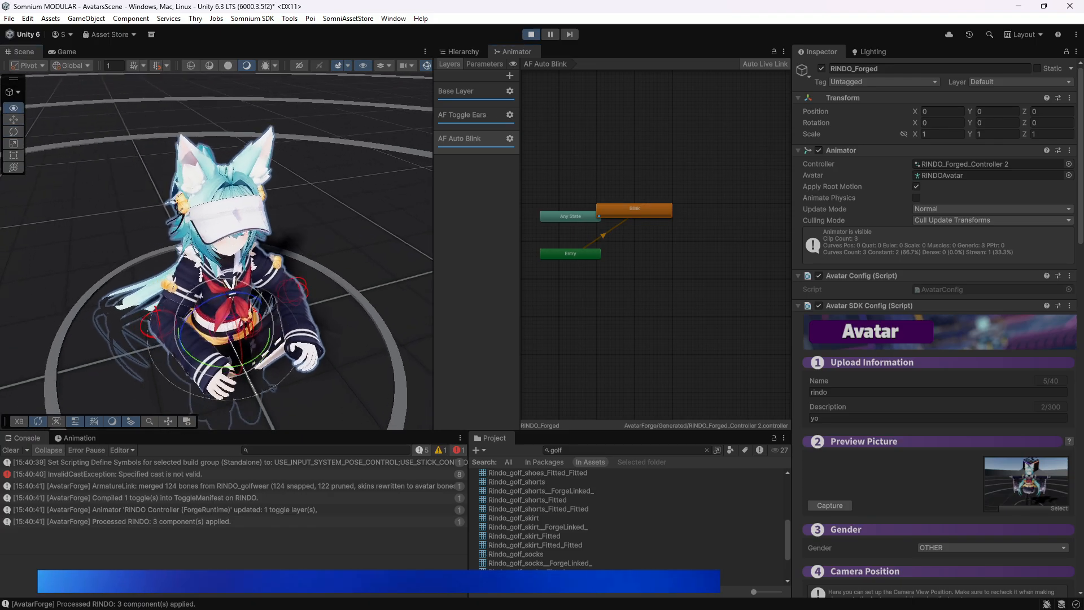
{"action": "scroll", "coordinate": [226, 254], "scroll_direction": "up", "scroll_amount": 5}
{"action": "left_click", "coordinate": [226, 254]}
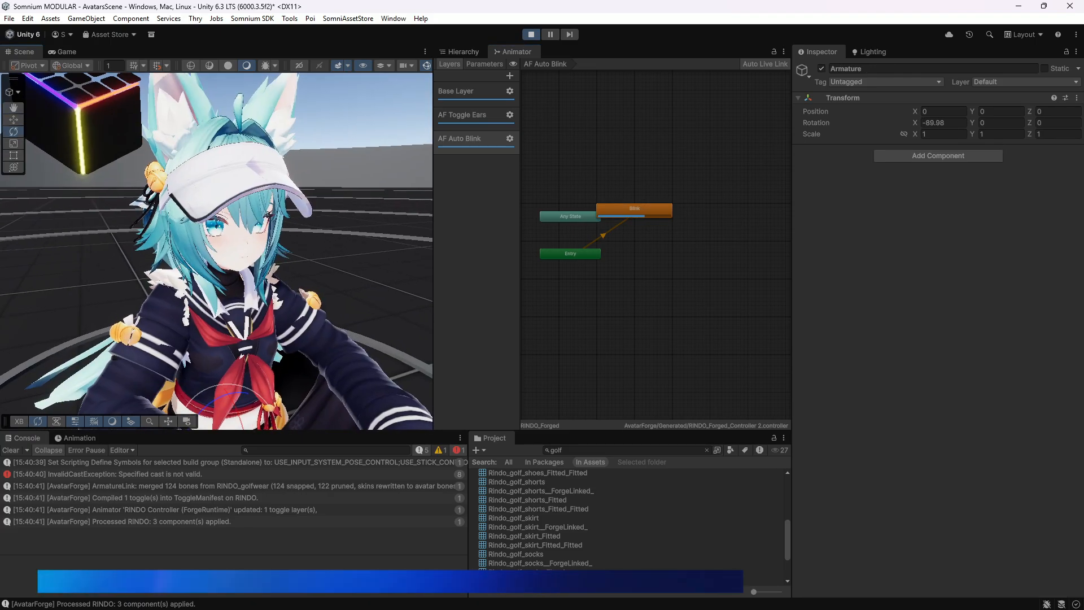
{"action": "left_click", "coordinate": [484, 63]}
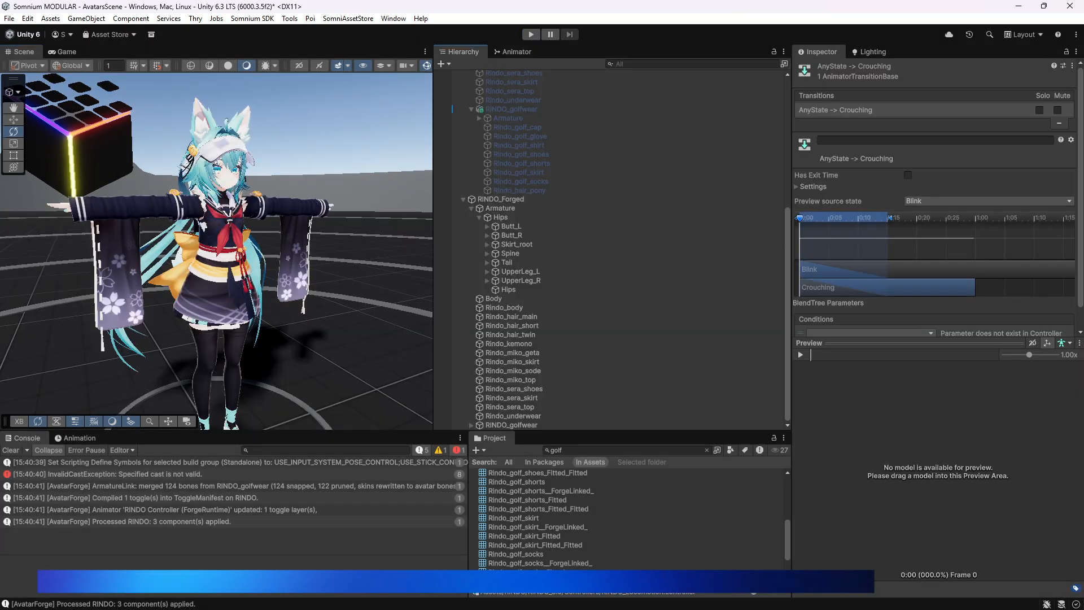
Remove RINDO_Forged from the scene, reactivate the original RINDO and show its Avatar Forge settings.
{"action": "left_click", "coordinate": [479, 217]}
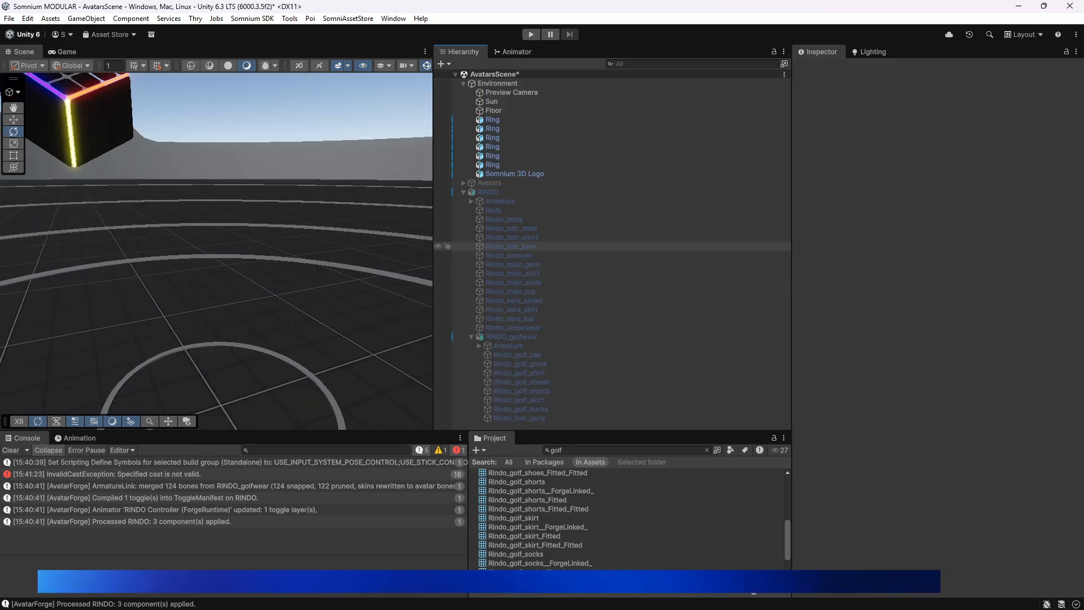
{"action": "left_click", "coordinate": [489, 192]}
{"action": "left_click", "coordinate": [821, 68]}
{"action": "right_click_drag", "start_coordinate": [316, 226], "coordinate": [343, 189]}
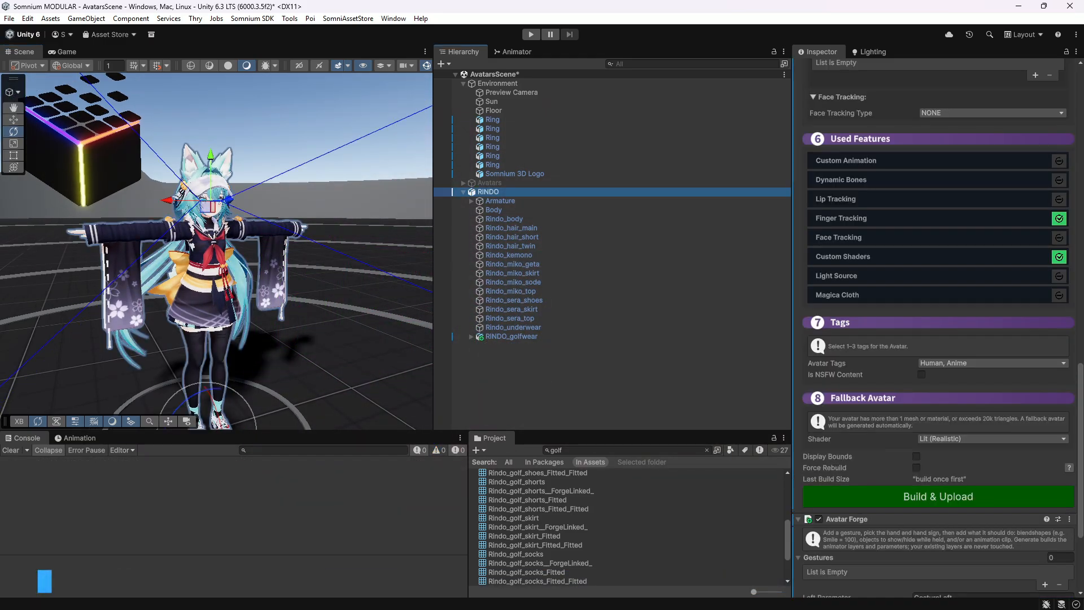
{"action": "right_click_drag", "start_coordinate": [316, 282], "coordinate": [321, 295]}
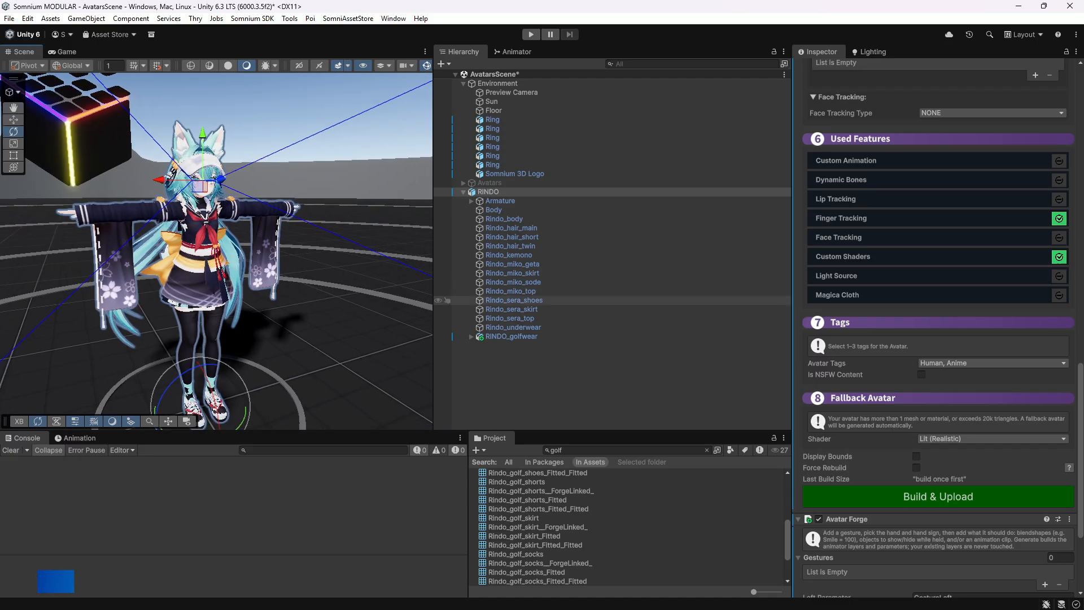
{"action": "scroll", "coordinate": [937, 282], "scroll_direction": "down", "scroll_amount": 5}
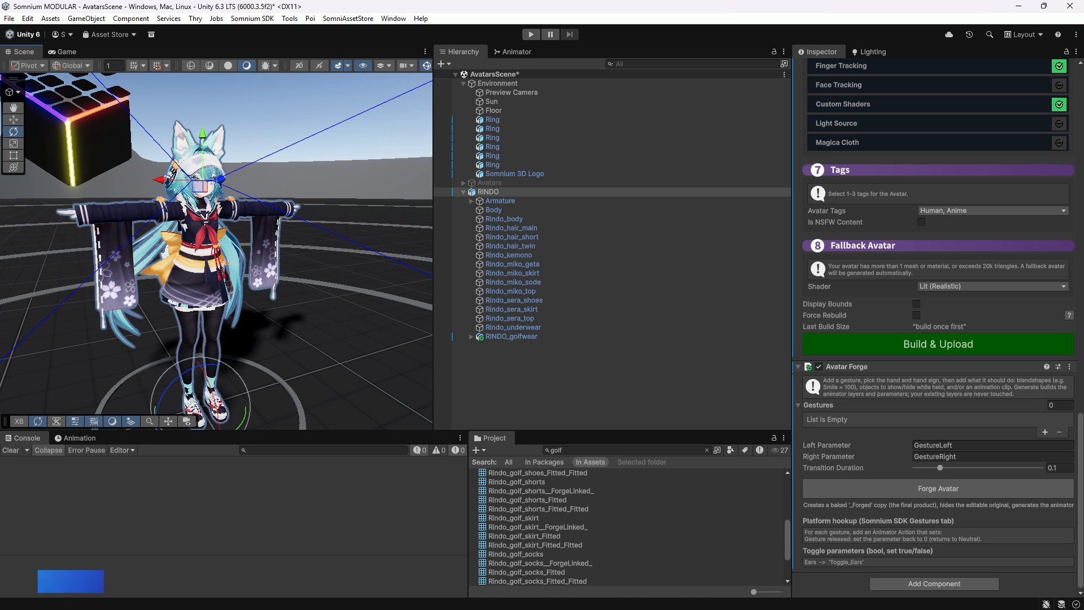
{"action": "left_click", "coordinate": [1045, 432]}
{"action": "scroll", "coordinate": [937, 395], "scroll_direction": "down", "scroll_amount": 3}
{"action": "key", "text": "ctrl+z"}
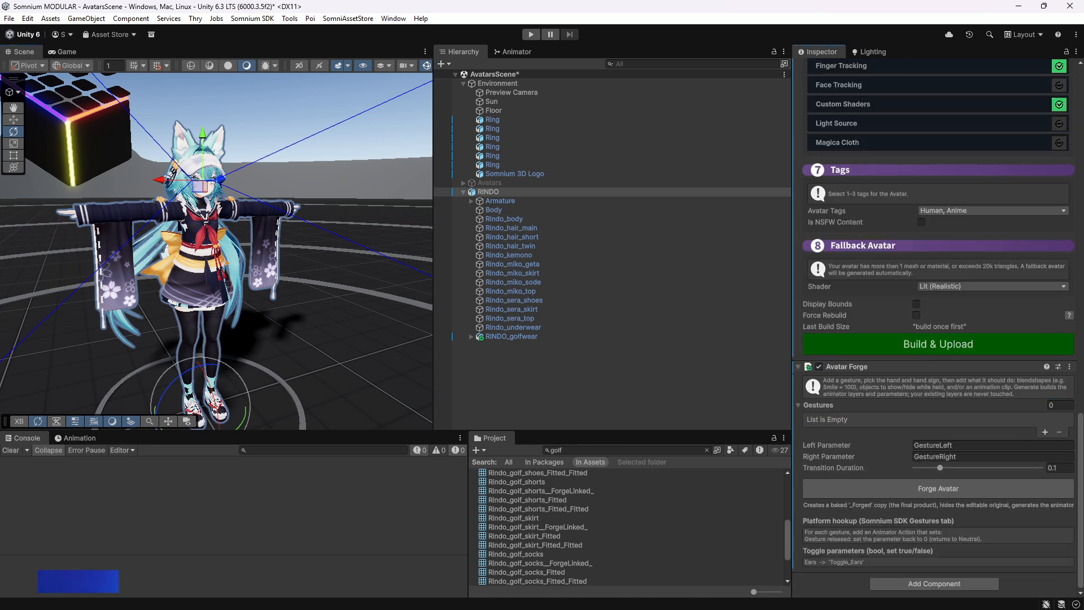
Add an Avatar Forge gesture named "Happy" for Either Hand with the THUMB_UP sign.
{"action": "left_click", "coordinate": [1045, 432]}
{"action": "scroll", "coordinate": [1045, 424], "scroll_direction": "down", "scroll_amount": 3}
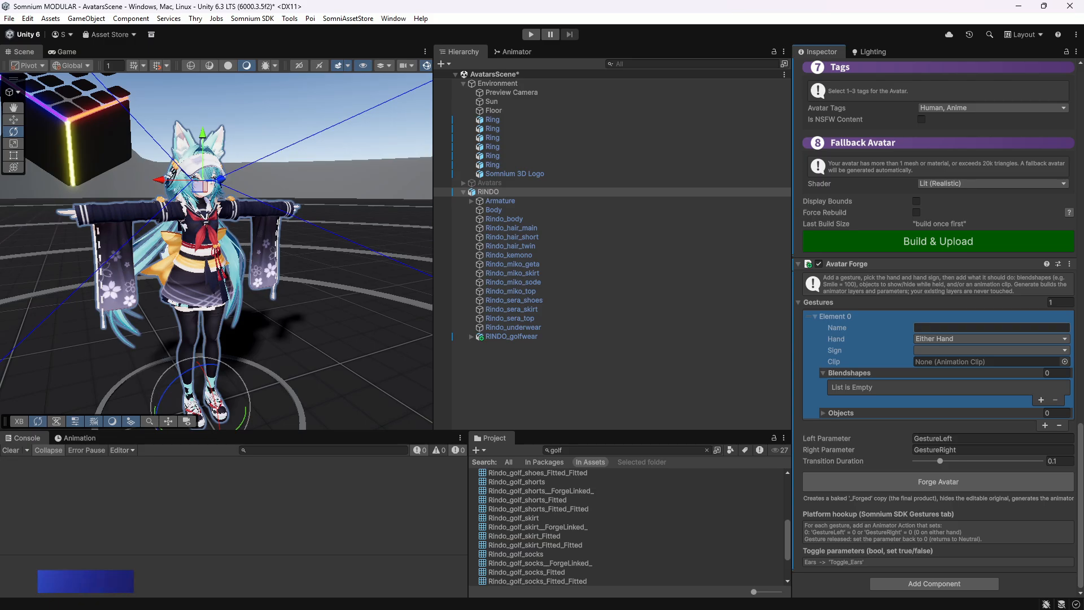
{"action": "left_click", "coordinate": [991, 328]}
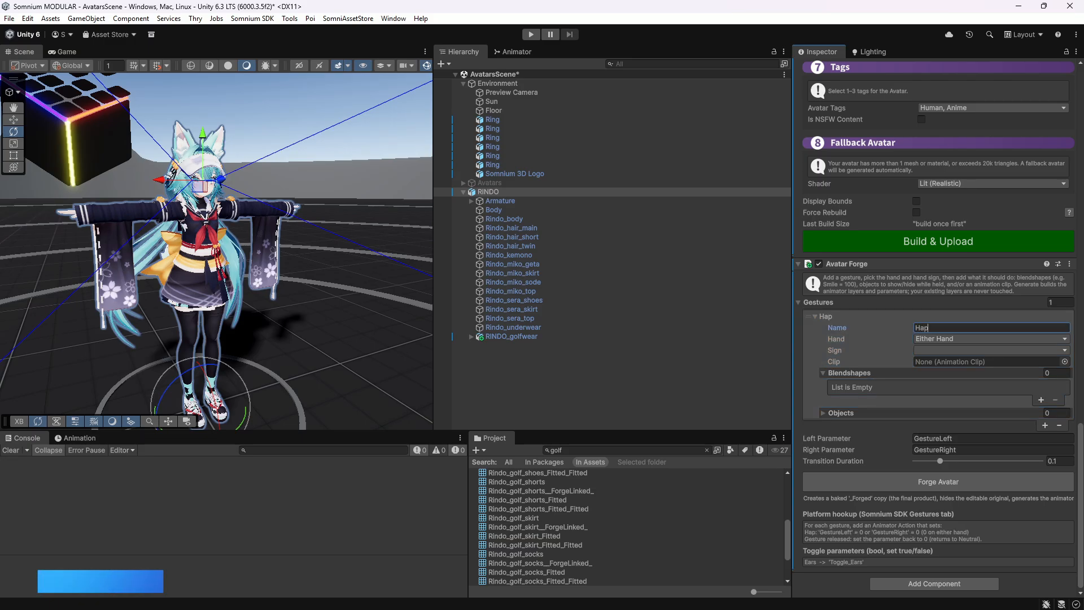
{"action": "left_click", "coordinate": [991, 339]}
{"action": "left_click", "coordinate": [952, 351]}
{"action": "left_click", "coordinate": [992, 351]}
{"action": "left_click", "coordinate": [955, 376]}
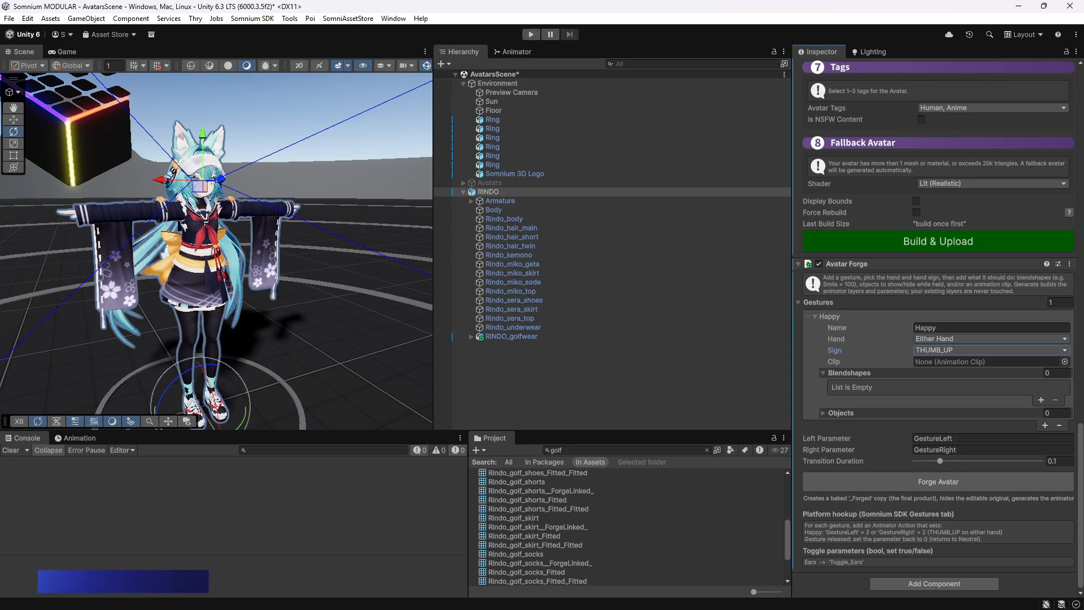
Add a Body blendshape entry to the Happy gesture, using the mouth_smile shape at a value of 100.
{"action": "left_click", "coordinate": [1041, 400]}
{"action": "left_click", "coordinate": [977, 400]}
{"action": "type", "text": "smile"}
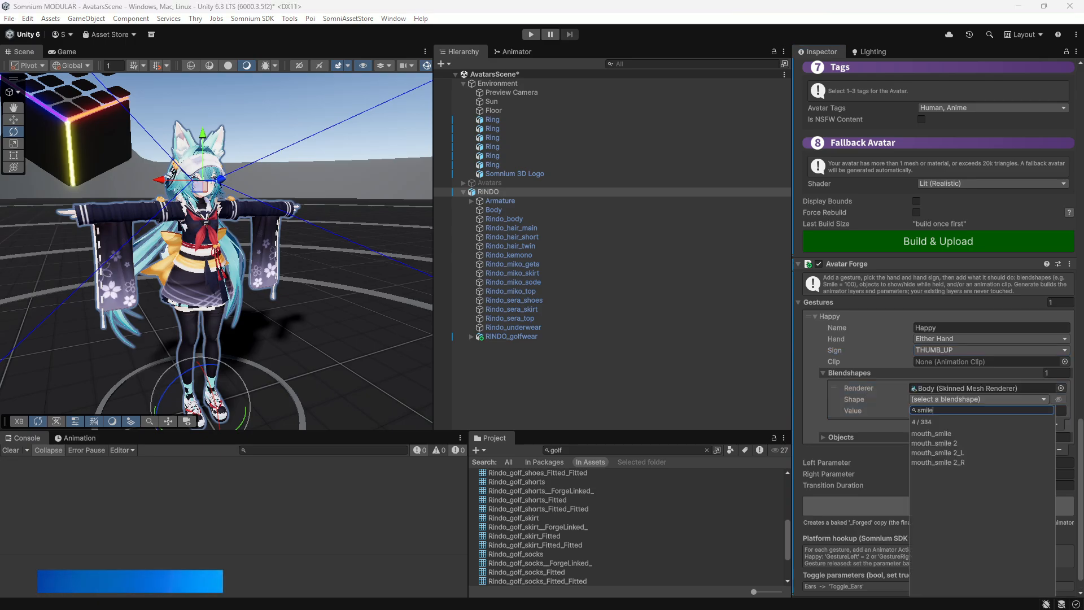
{"action": "left_click", "coordinate": [932, 434]}
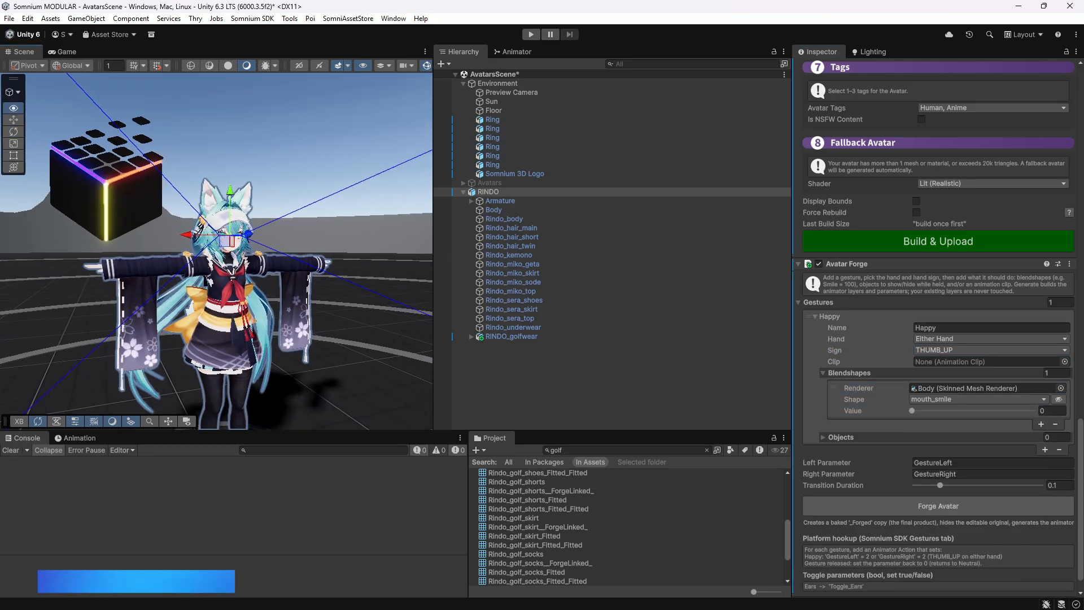
{"action": "key", "text": "w"}
{"action": "right_click_drag", "start_coordinate": [225, 243], "coordinate": [250, 225]}
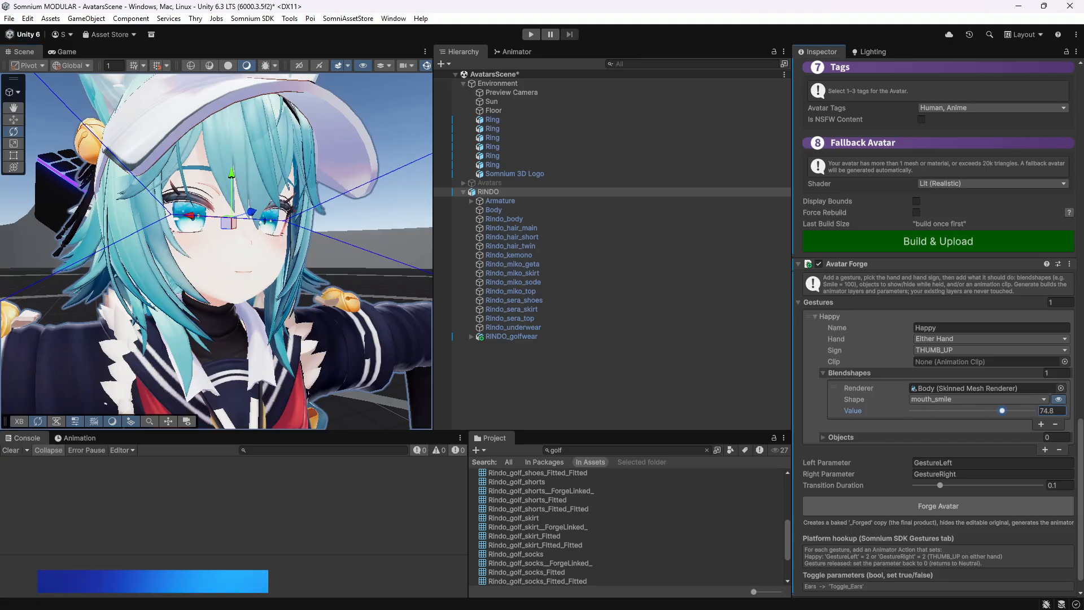
{"action": "left_click_drag", "start_coordinate": [912, 411], "coordinate": [941, 410]}
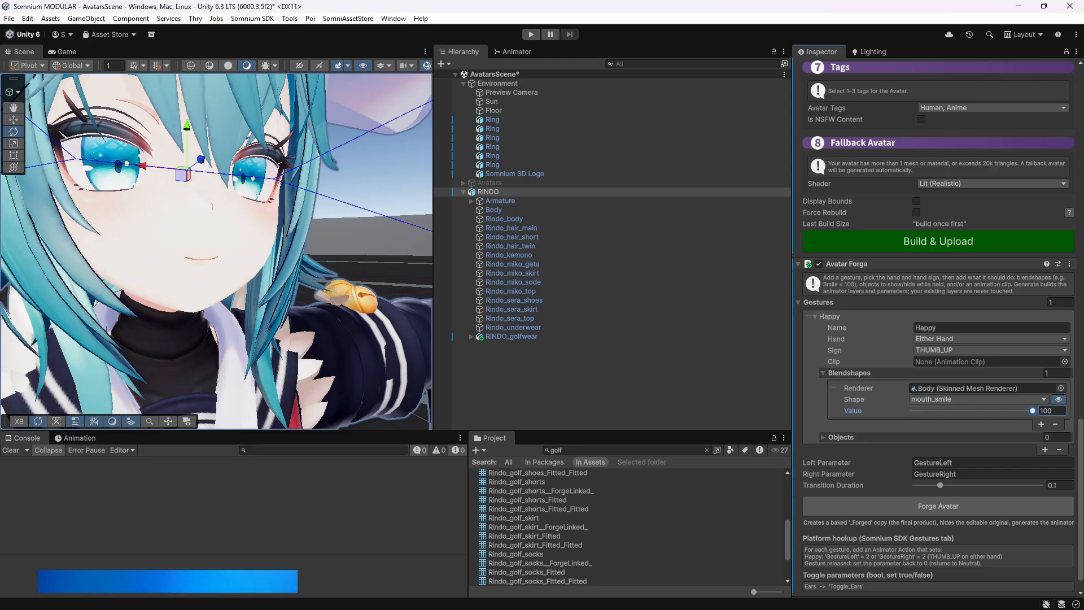
Change the Happy gesture's mouth shape to mouth_smile 2 and add the Body shapes eye_big and eye_pupil_big at 100.
{"action": "left_click", "coordinate": [978, 399]}
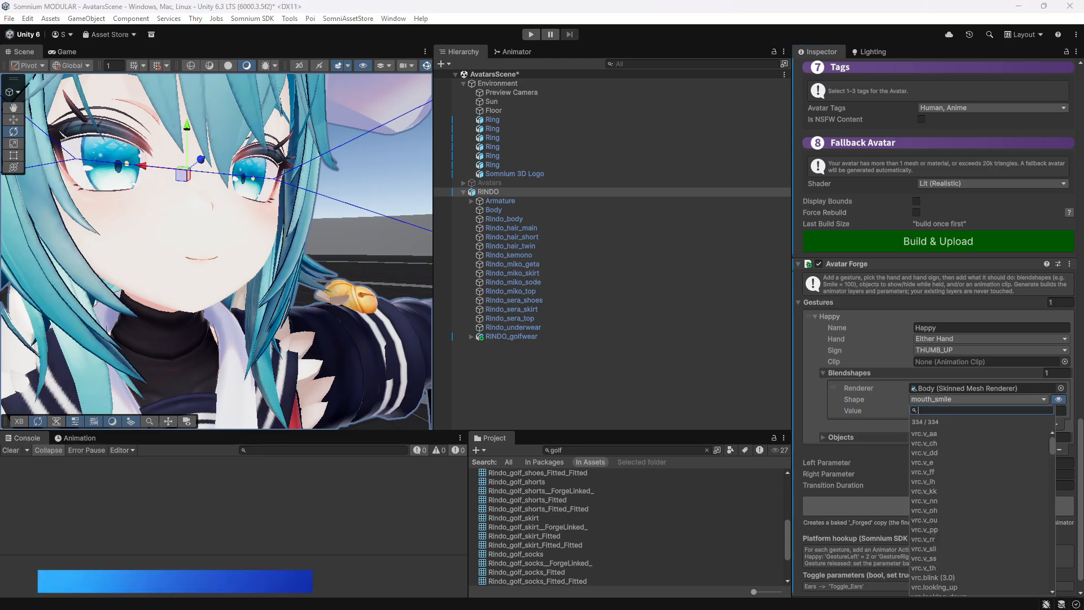
{"action": "type", "text": "smile"}
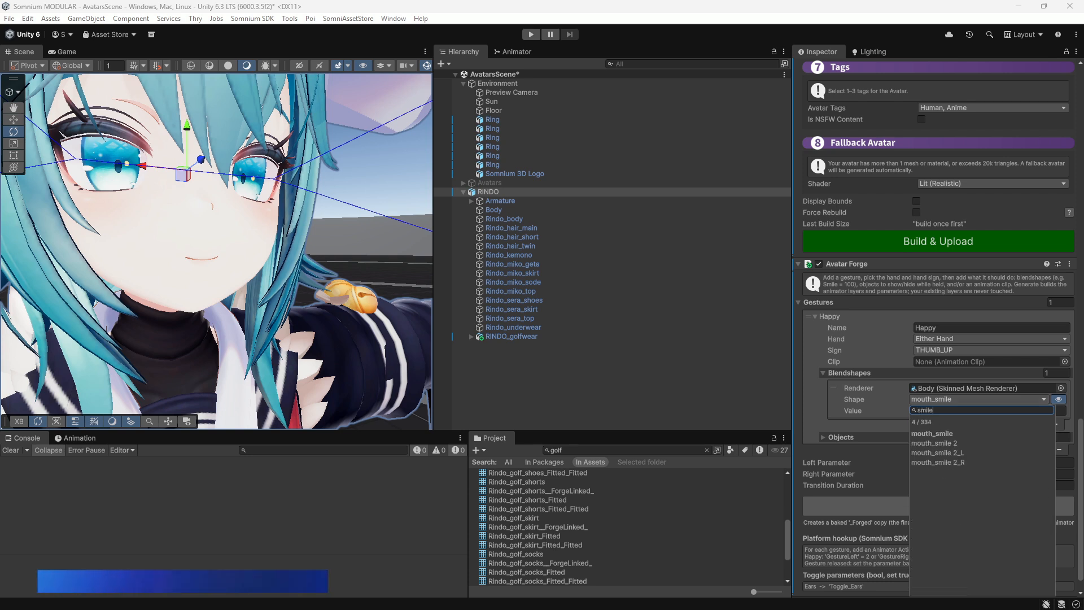
{"action": "left_click", "coordinate": [935, 444]}
{"action": "type", "text": "happy"}
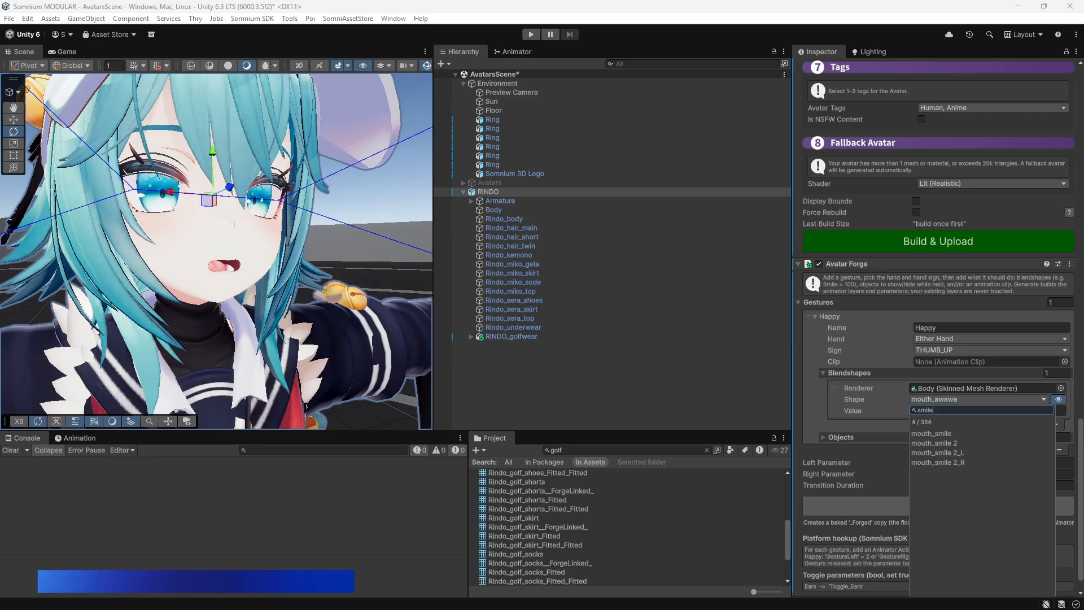
{"action": "left_click", "coordinate": [935, 443]}
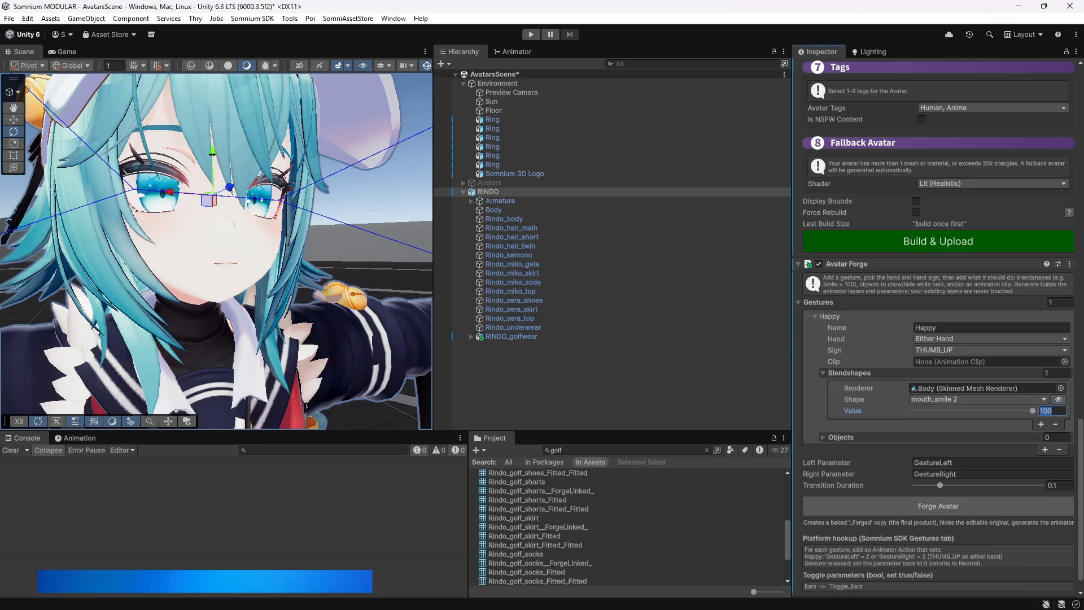
{"action": "left_click", "coordinate": [1042, 425]}
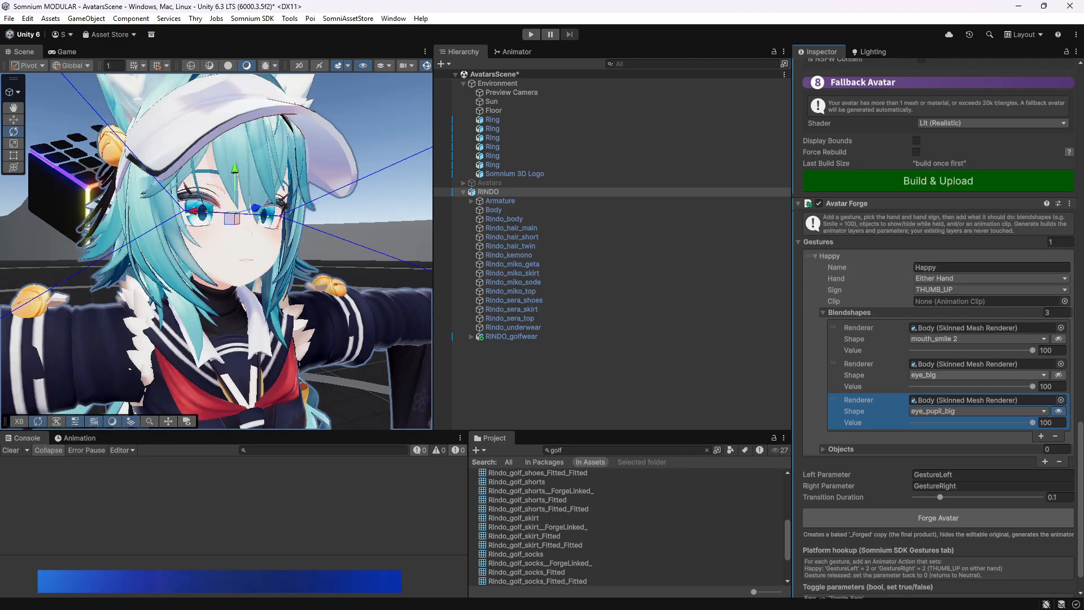
Forge the RINDO avatar with the Happy gesture using Avatar Forge.
{"action": "scroll", "coordinate": [938, 339], "scroll_direction": "down", "scroll_amount": 2}
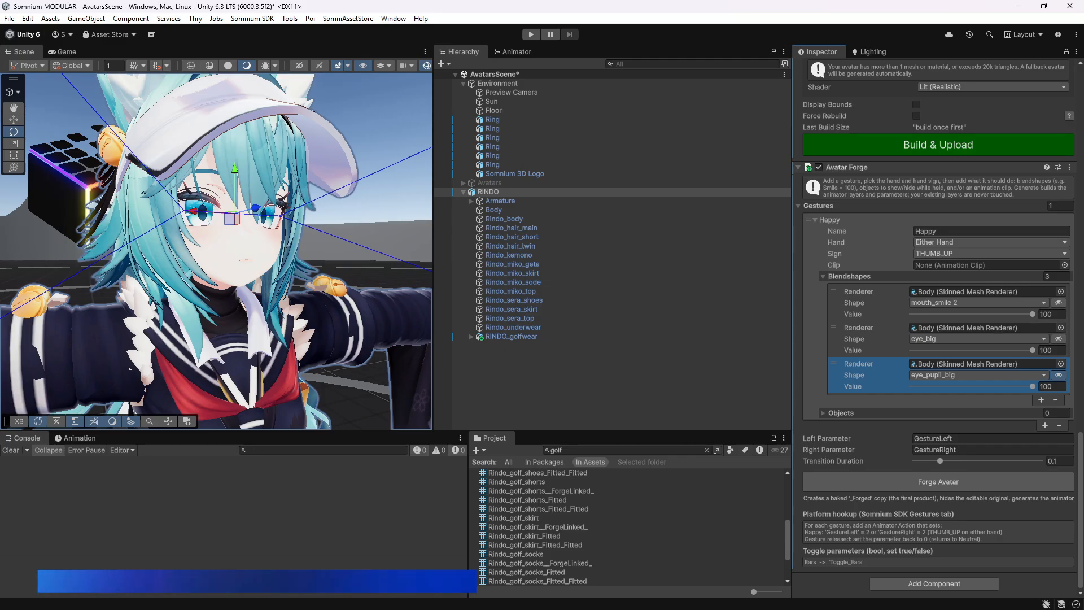
{"action": "left_click", "coordinate": [938, 482]}
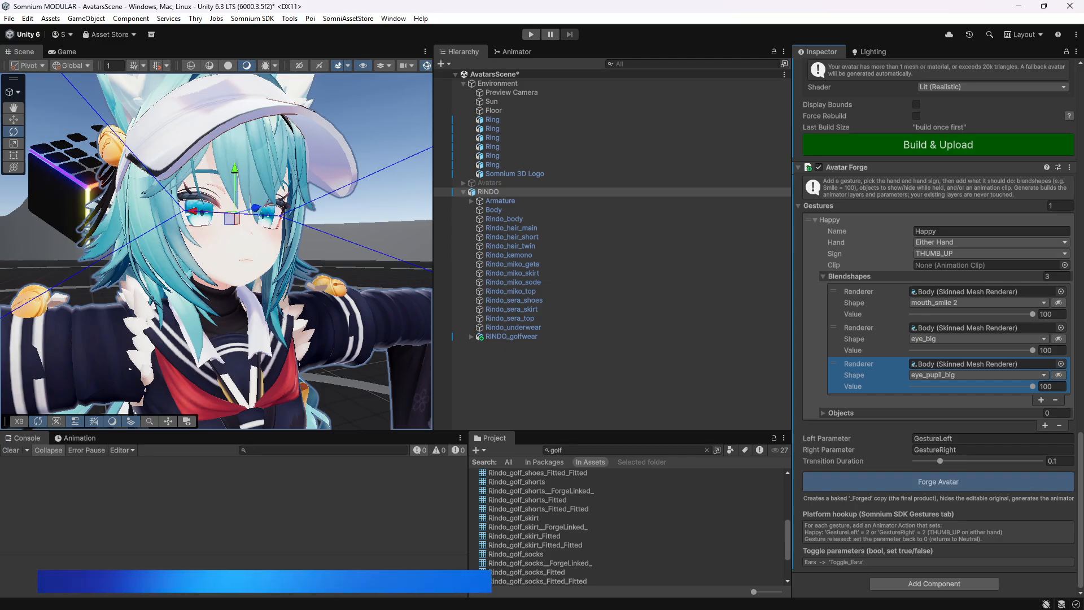
{"action": "key", "text": "Return"}
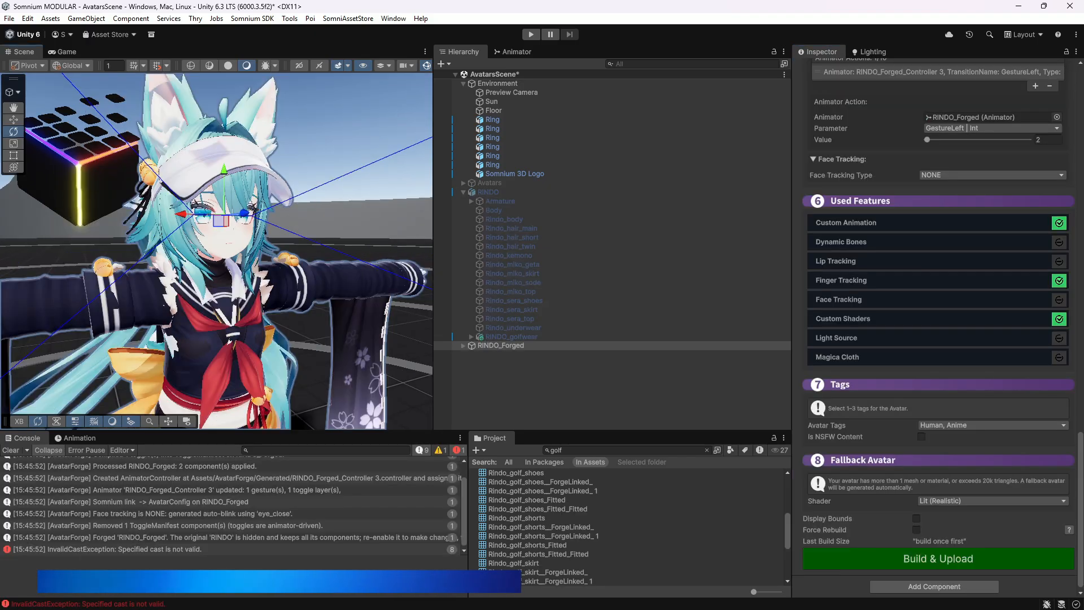
Test the Happy gesture on RINDO_Forged in Play mode by setting GestureLeft to 2 and back to 0 in the Animator.
{"action": "left_click", "coordinate": [531, 34]}
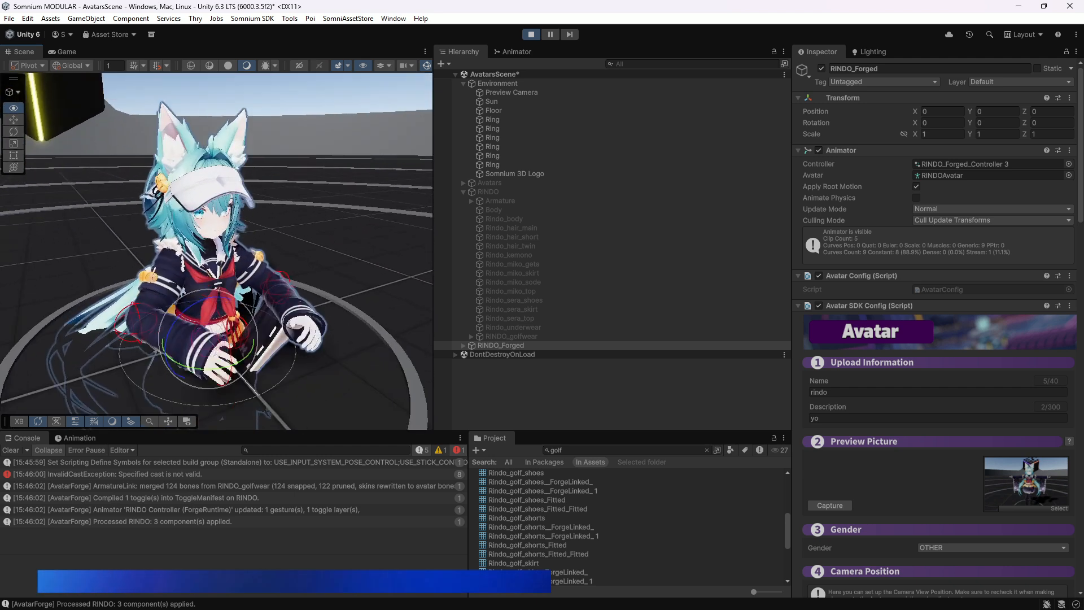
{"action": "left_click", "coordinate": [514, 51]}
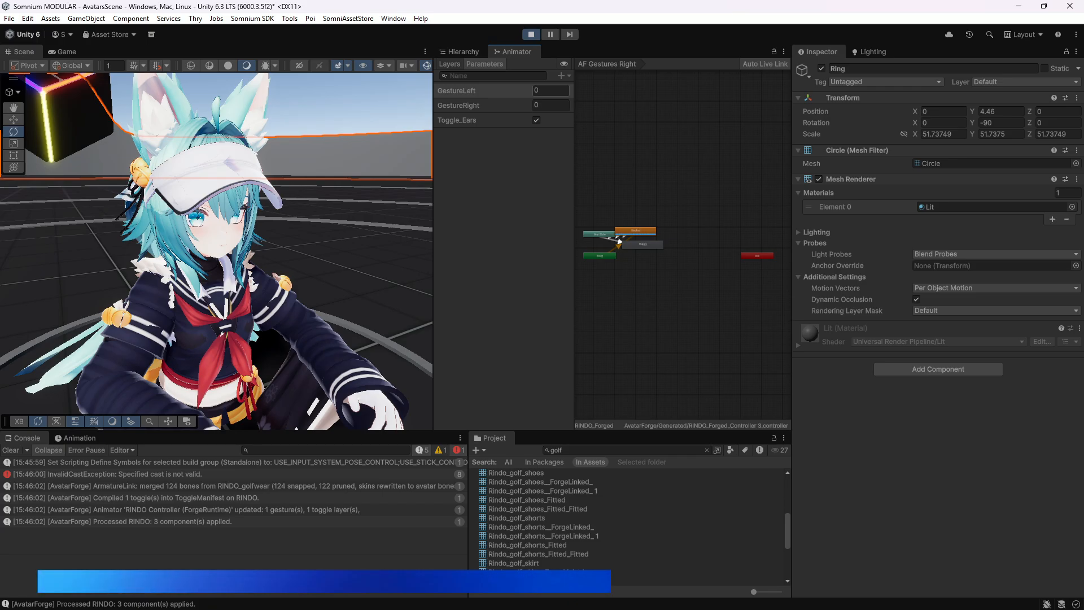
{"action": "mouse_move", "coordinate": [217, 249]}
{"action": "right_mouse_down"}
{"action": "mouse_move", "coordinate": [216, 271]}
{"action": "mouse_move", "coordinate": [217, 248]}
{"action": "right_mouse_up"}
{"action": "left_click", "coordinate": [550, 90]}
{"action": "type", "text": "0"}
{"action": "key", "text": "BackSpace"}
{"action": "type", "text": "2"}
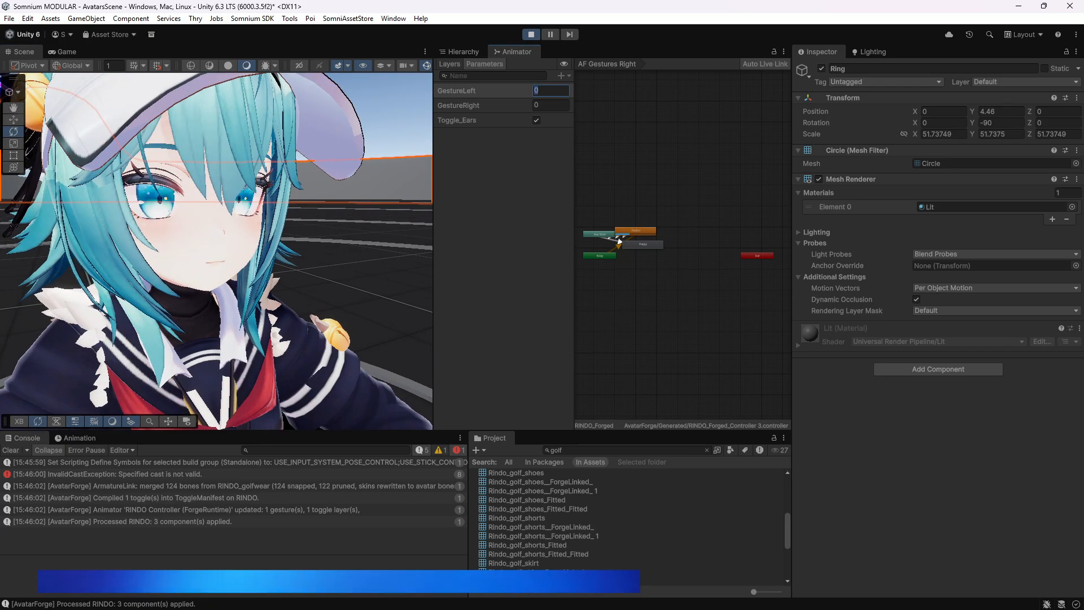
{"action": "double_click", "coordinate": [536, 91]}
{"action": "type", "text": "0"}
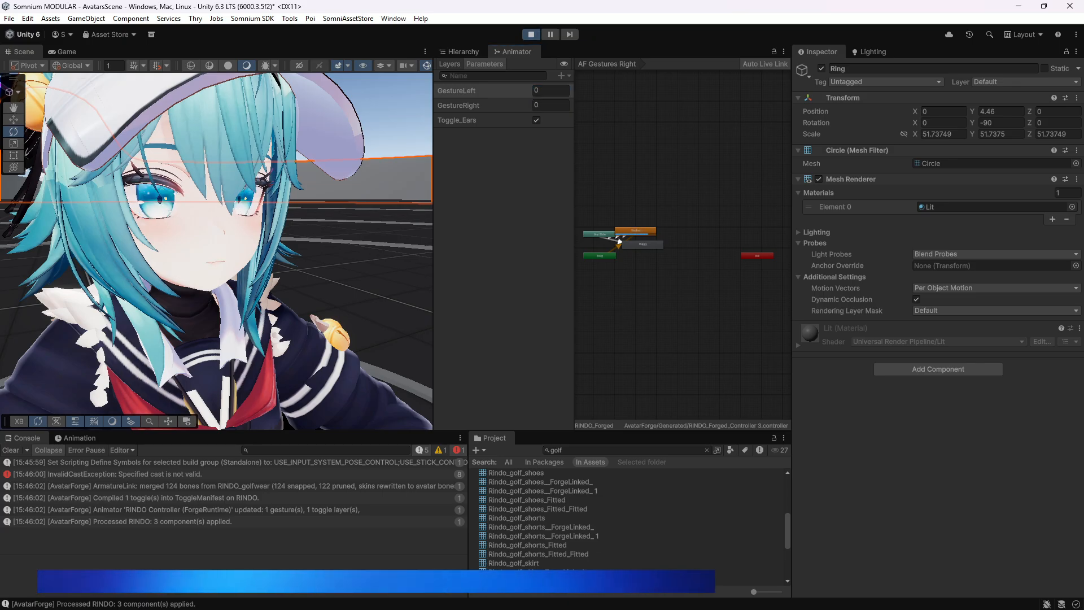
{"action": "key", "text": "ctrl+p"}
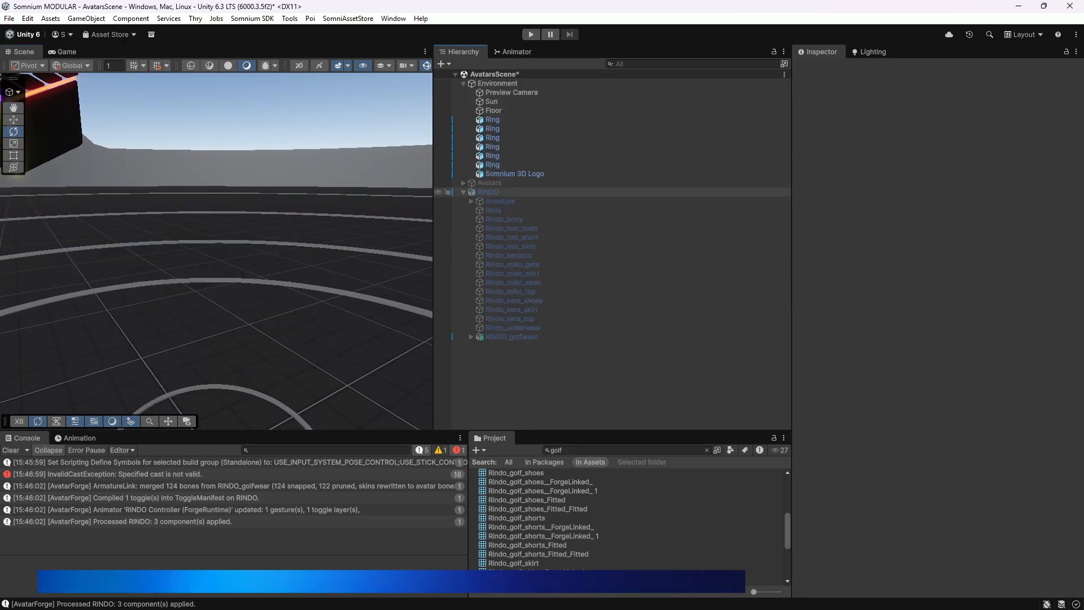
Set RINDO's gesture Transition Duration to 0.5 in Avatar Forge and forge the avatar again.
{"action": "scroll", "coordinate": [938, 328], "scroll_direction": "down", "scroll_amount": 20}
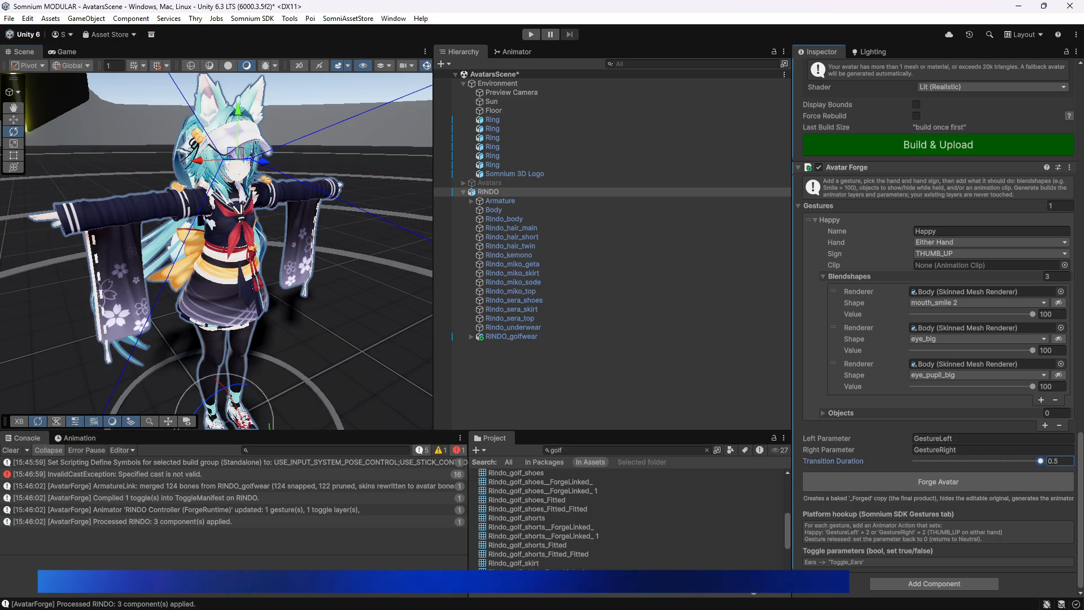
{"action": "left_click_drag", "start_coordinate": [1041, 460], "coordinate": [1011, 461]}
{"action": "left_click", "coordinate": [960, 481]}
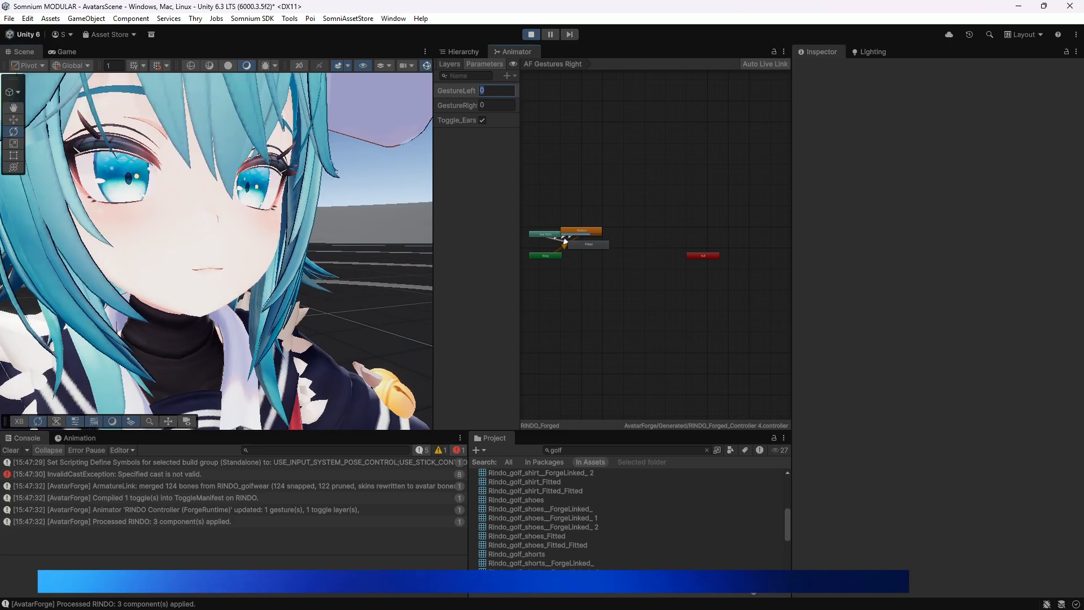
Test the slower expression transition in Play mode by setting GestureLeft to 2 and back to 0, and stop playing.
{"action": "type", "text": "2"}
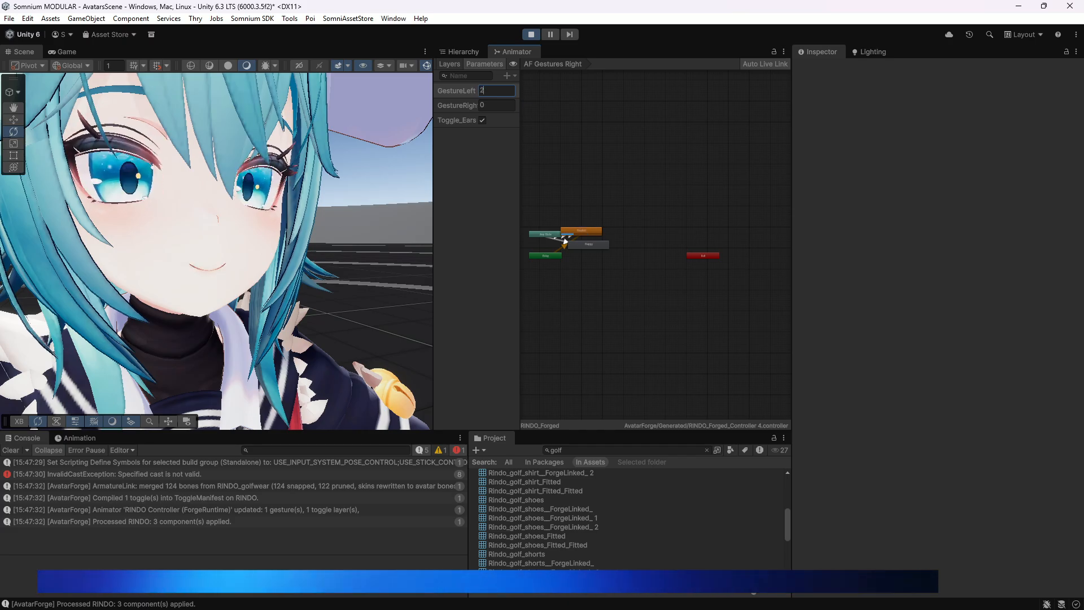
{"action": "key", "text": "BackSpace"}
{"action": "type", "text": "0"}
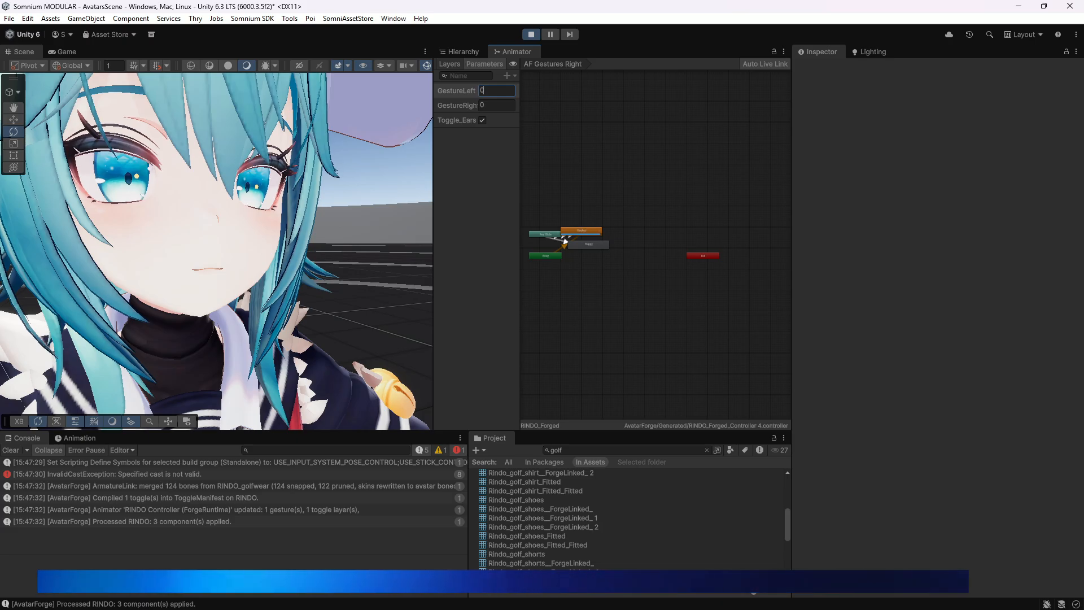
{"action": "key", "text": "ctrl+p"}
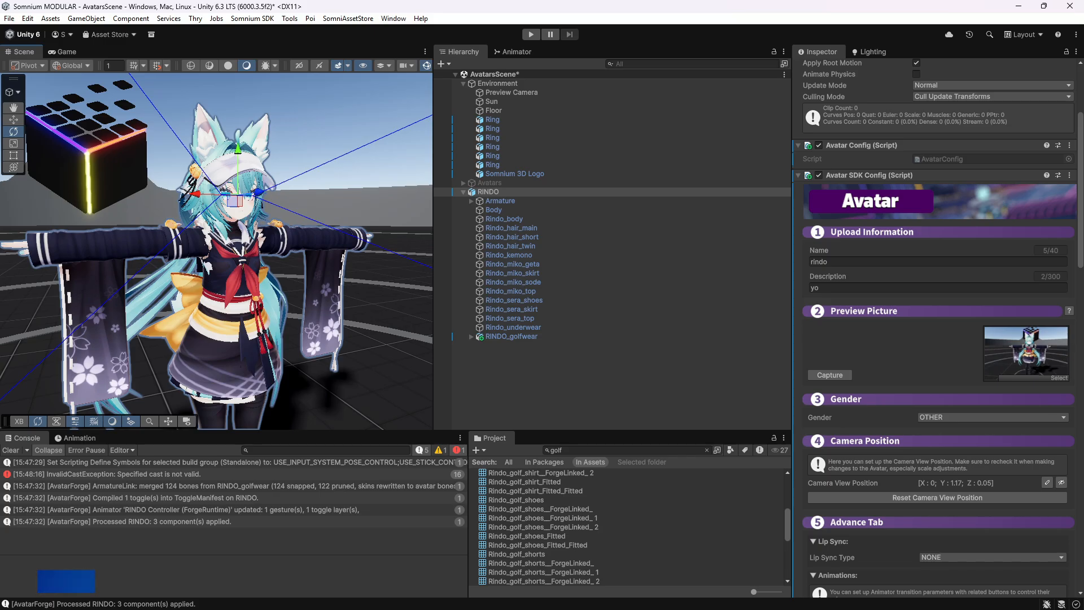
Add a Radial Control component to Rindo_kemono with the Menu Path "Ear Length".
{"action": "left_click", "coordinate": [509, 255]}
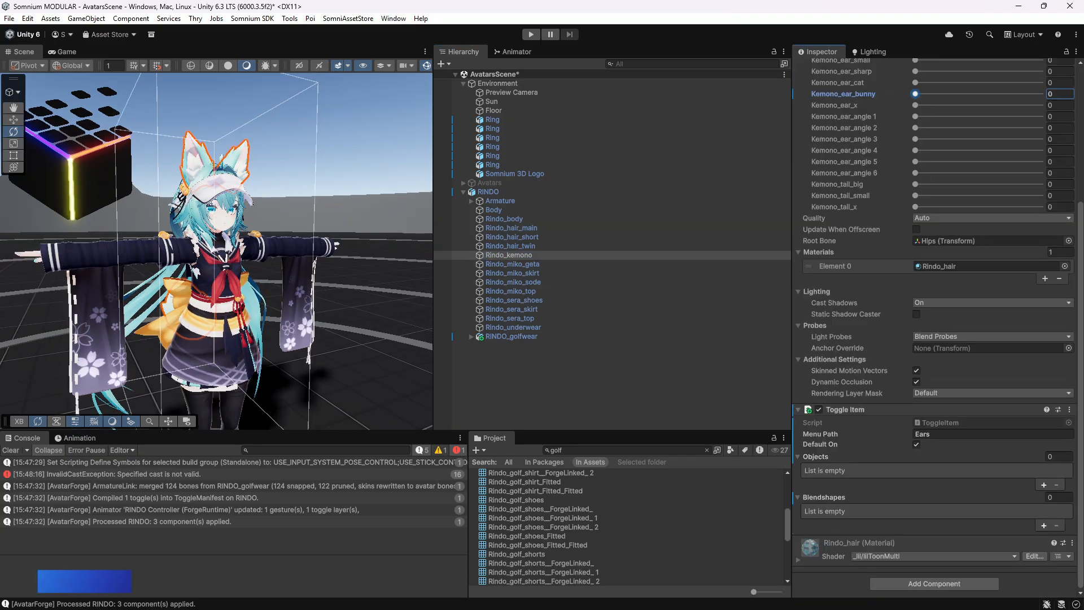
{"action": "left_click", "coordinate": [934, 583]}
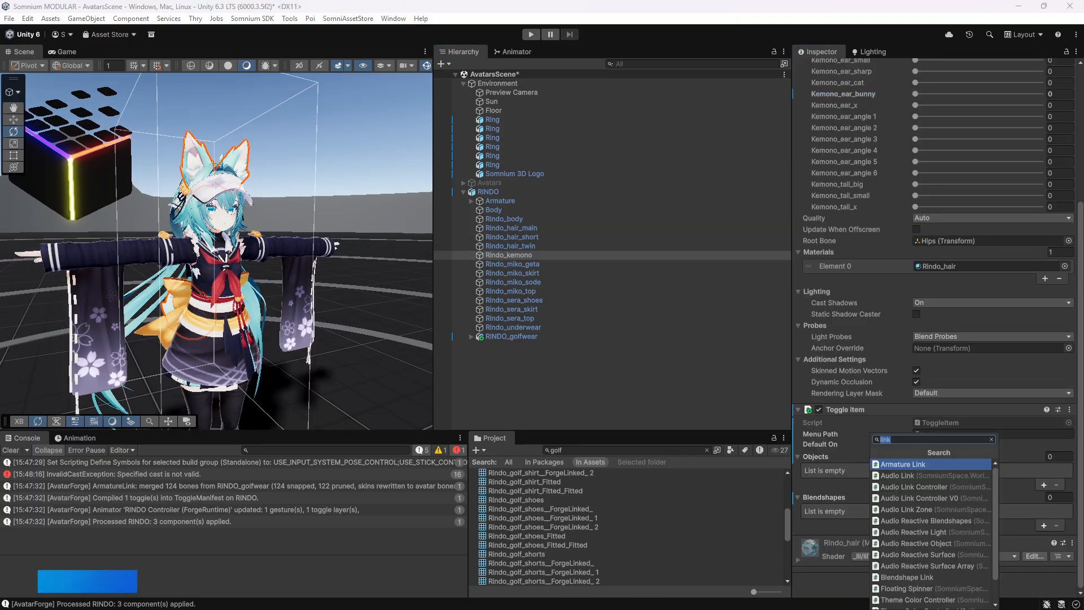
{"action": "type", "text": "radial"}
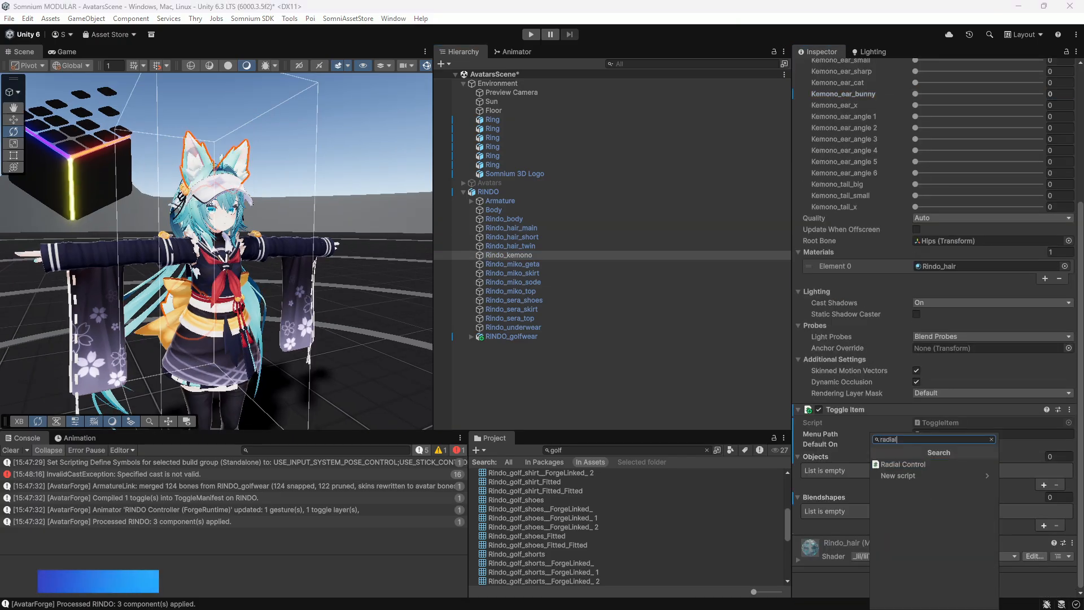
{"action": "key", "text": "Down"}
{"action": "key", "text": "Return"}
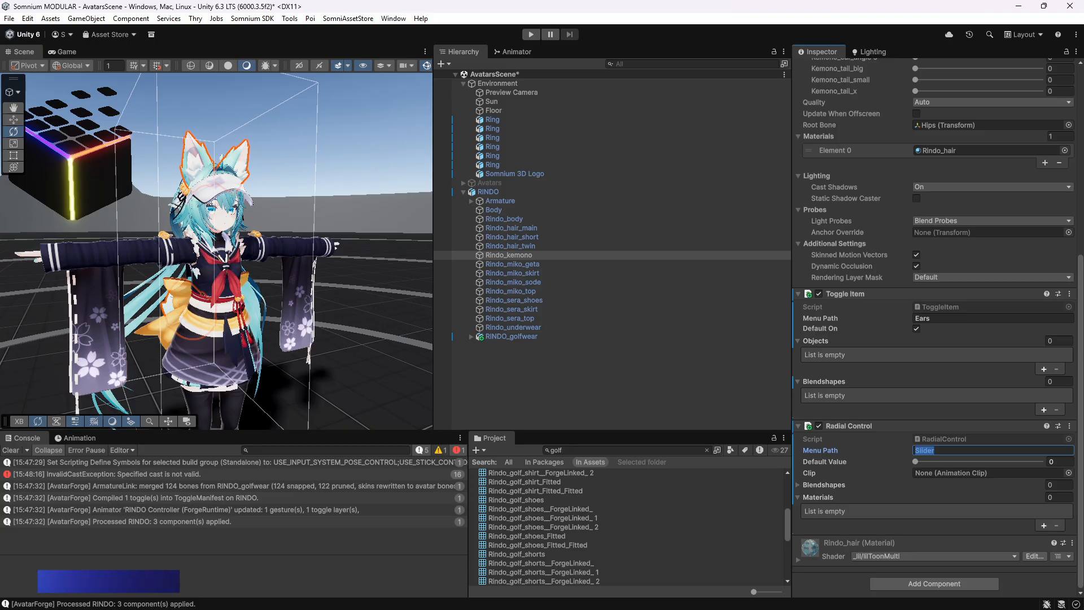
{"action": "type", "text": "Ear Length"}
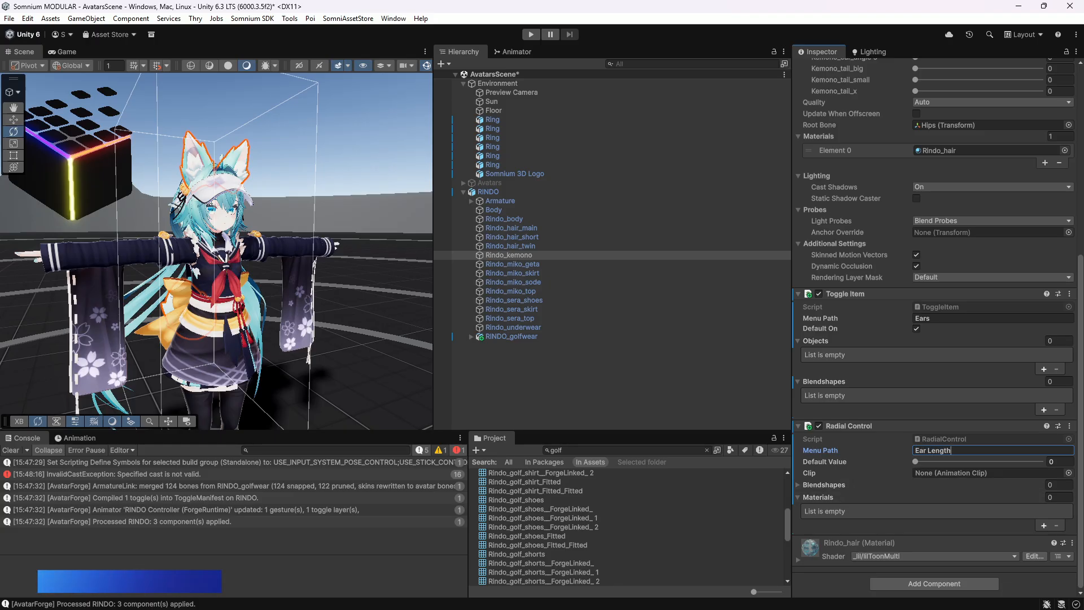
Expand the Radial Control's blendshape list, and briefly add a material entry to view its options before removing it.
{"action": "left_click", "coordinate": [826, 485]}
{"action": "scroll", "coordinate": [826, 485], "scroll_direction": "down", "scroll_amount": 2}
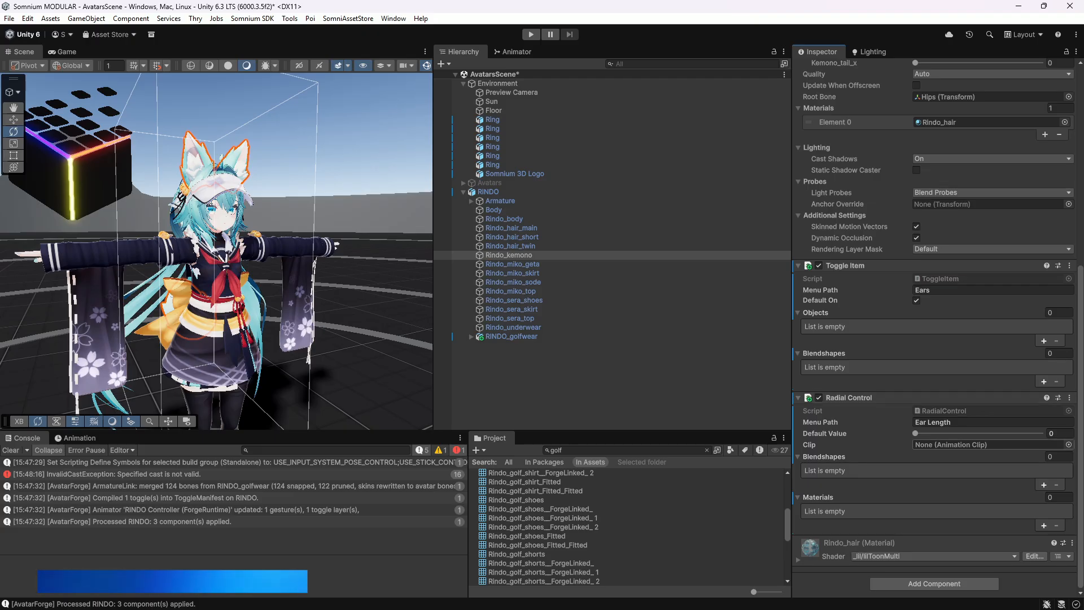
{"action": "left_click", "coordinate": [1044, 526]}
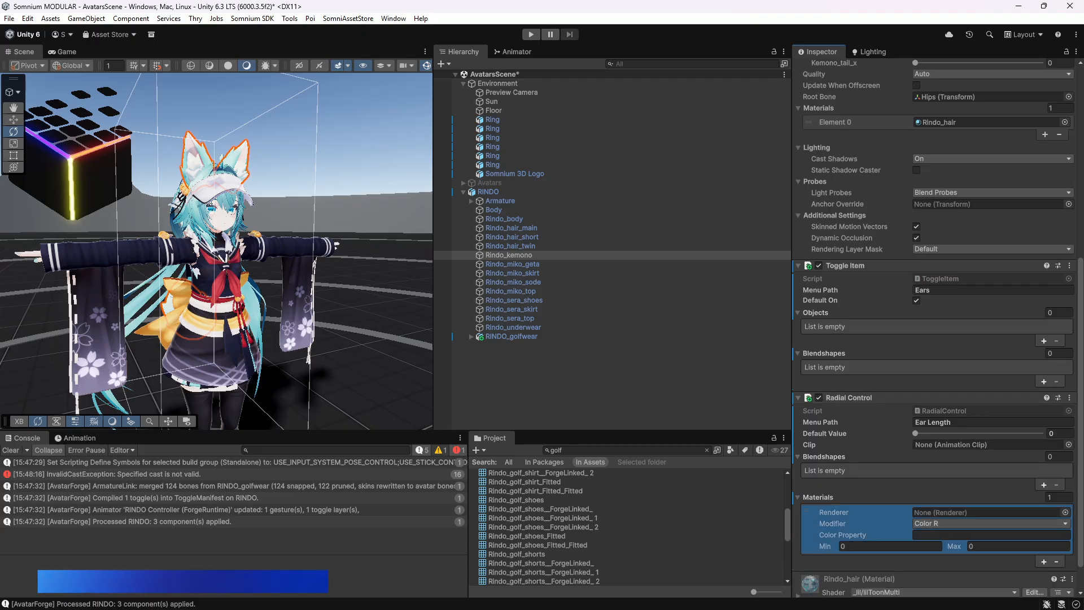
{"action": "left_click", "coordinate": [1056, 561]}
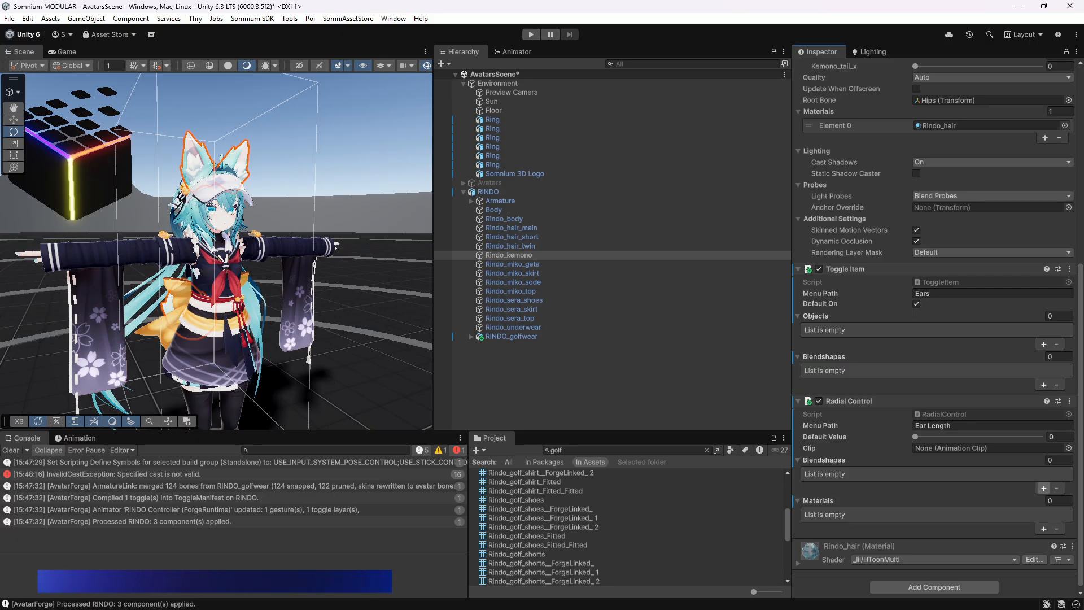
Add a blendshape to the Ear Length control with the Rindo_kemono renderer, shape Kemono_ear_bunny and value 100, ending its preview.
{"action": "left_click", "coordinate": [1044, 488]}
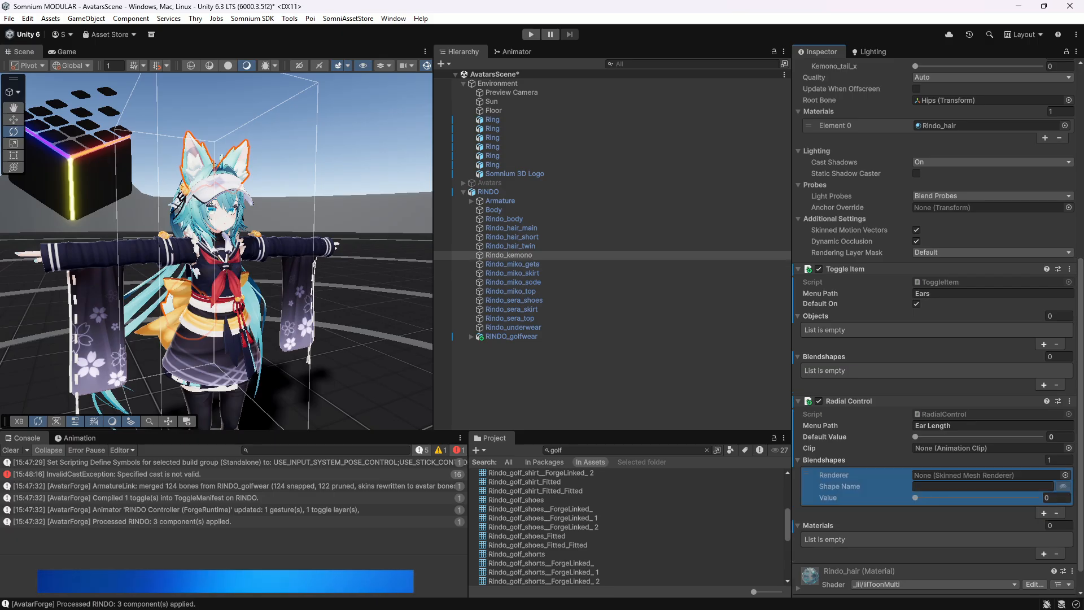
{"action": "left_click_drag", "start_coordinate": [510, 255], "coordinate": [980, 476]}
{"action": "left_click", "coordinate": [982, 487]}
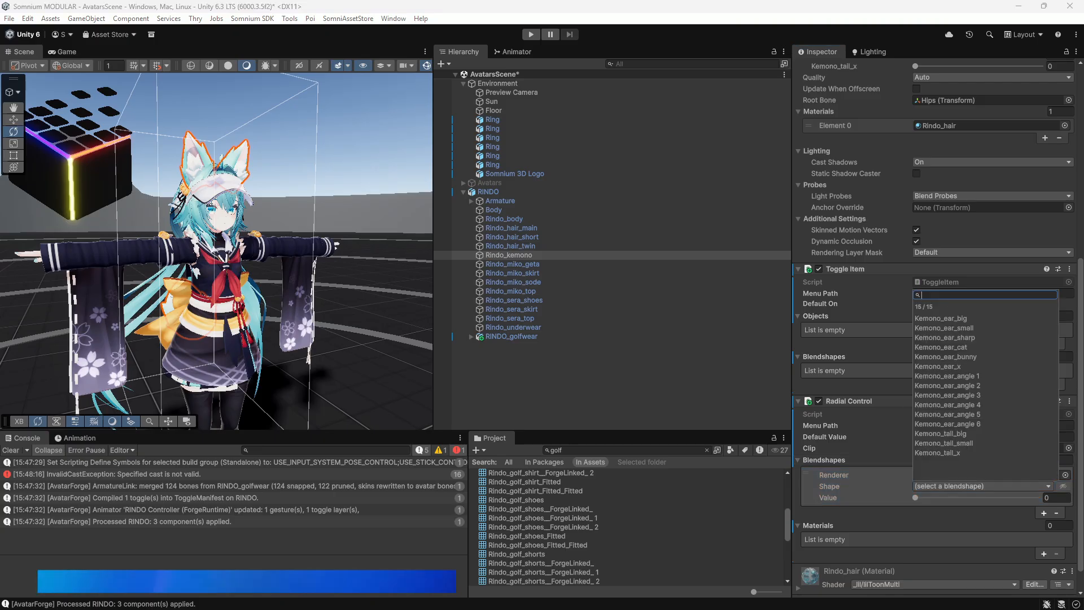
{"action": "left_click", "coordinate": [935, 357]}
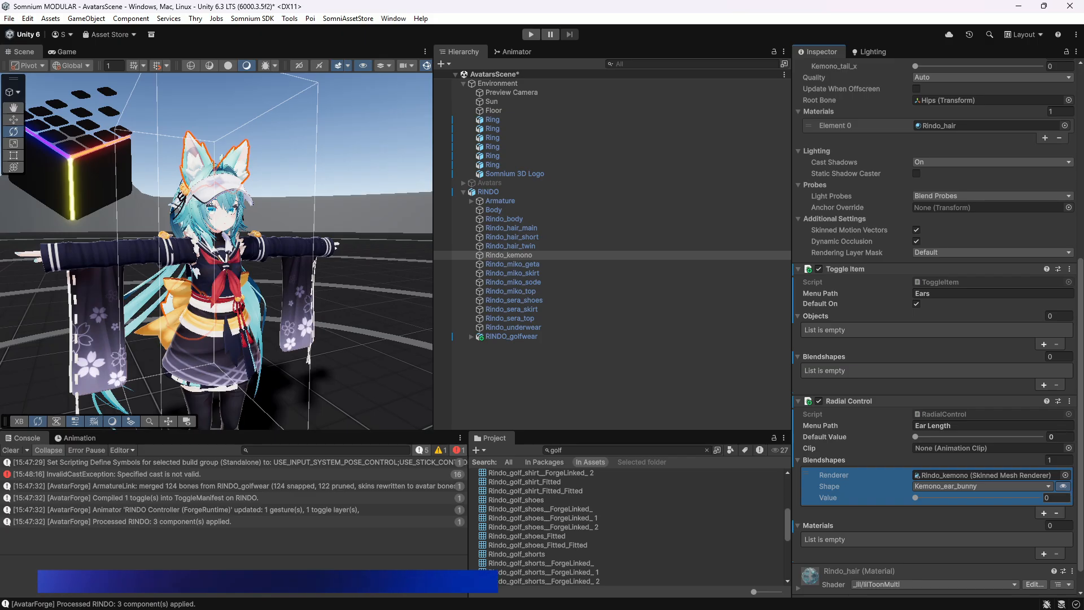
{"action": "left_click_drag", "start_coordinate": [915, 497], "coordinate": [1038, 497]}
{"action": "left_click", "coordinate": [1063, 486]}
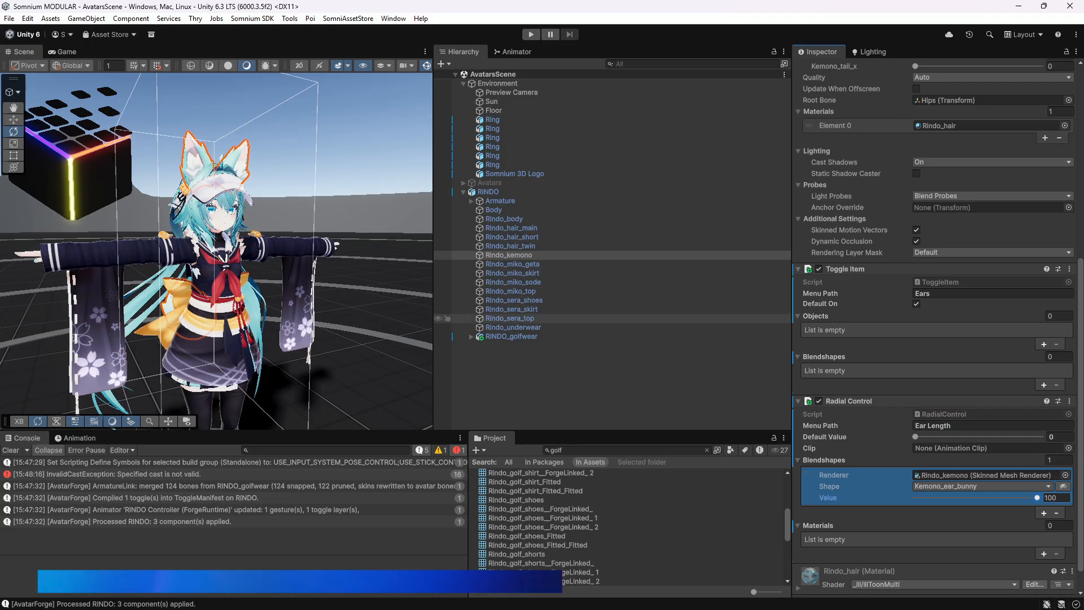
Forge a baked copy of the RINDO avatar that includes the Ear Length radial control.
{"action": "left_click", "coordinate": [490, 192]}
{"action": "scroll", "coordinate": [937, 339], "scroll_direction": "down", "scroll_amount": 15}
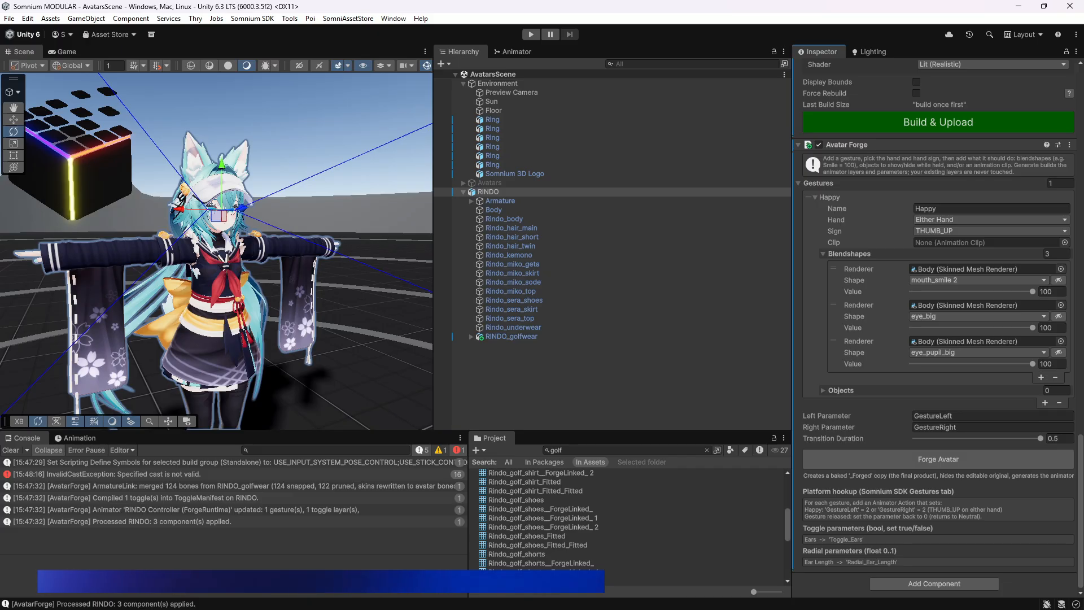
{"action": "left_click", "coordinate": [938, 459]}
{"action": "left_click", "coordinate": [483, 341]}
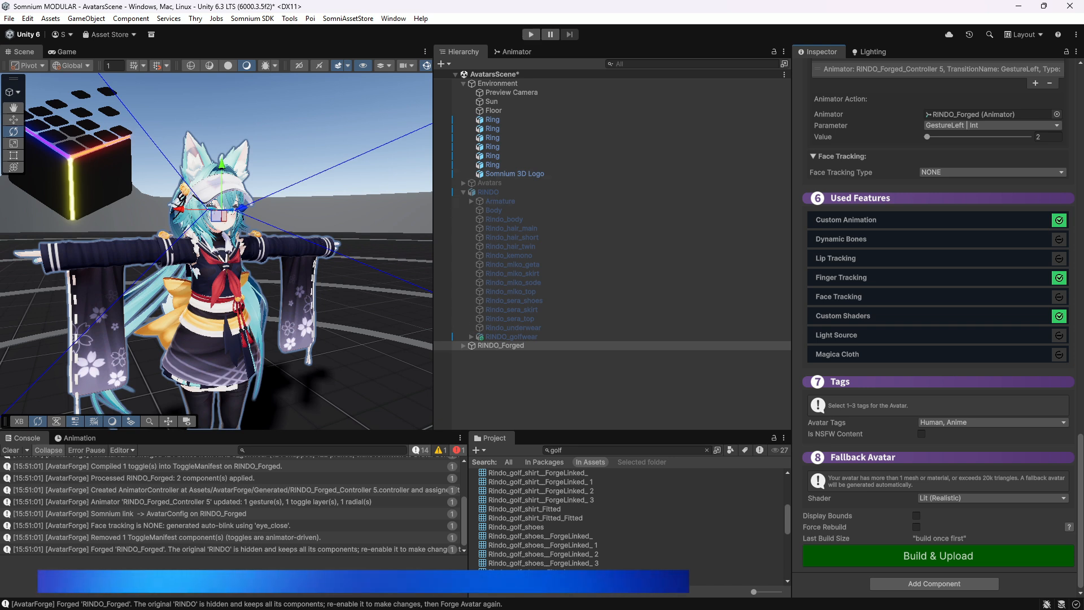
Run the forged avatar in Play mode and view the AF Radial Ear Length layer and the Animator parameters.
{"action": "left_click", "coordinate": [531, 35]}
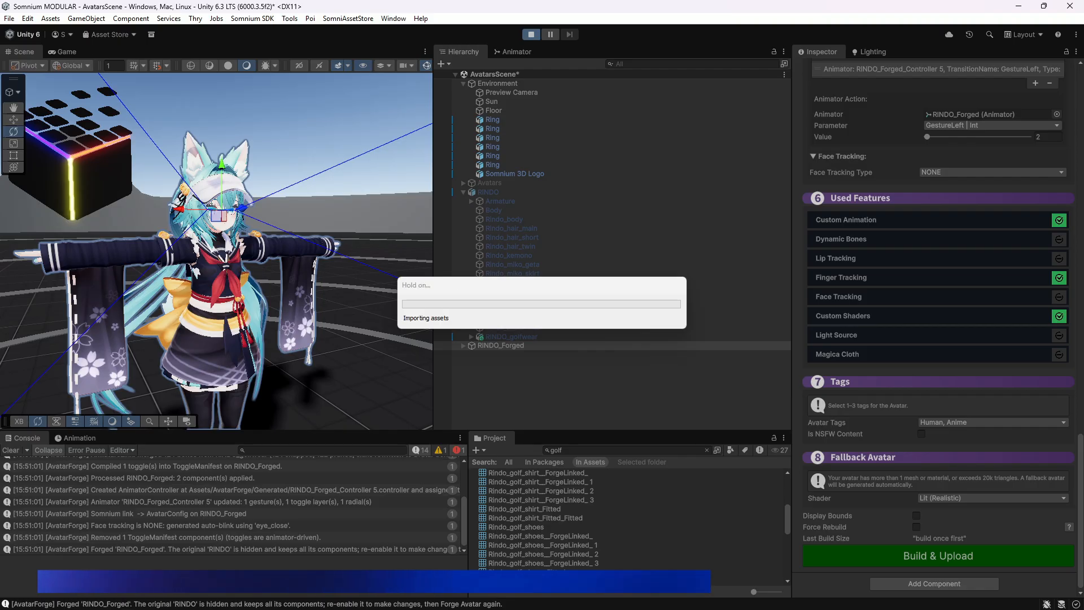
{"action": "mouse_move", "coordinate": [216, 251]}
{"action": "right_mouse_down"}
{"action": "mouse_move", "coordinate": [212, 215]}
{"action": "mouse_move", "coordinate": [214, 233]}
{"action": "right_mouse_up"}
{"action": "left_click", "coordinate": [350, 107]}
{"action": "left_click_drag", "start_coordinate": [520, 187], "coordinate": [589, 186]}
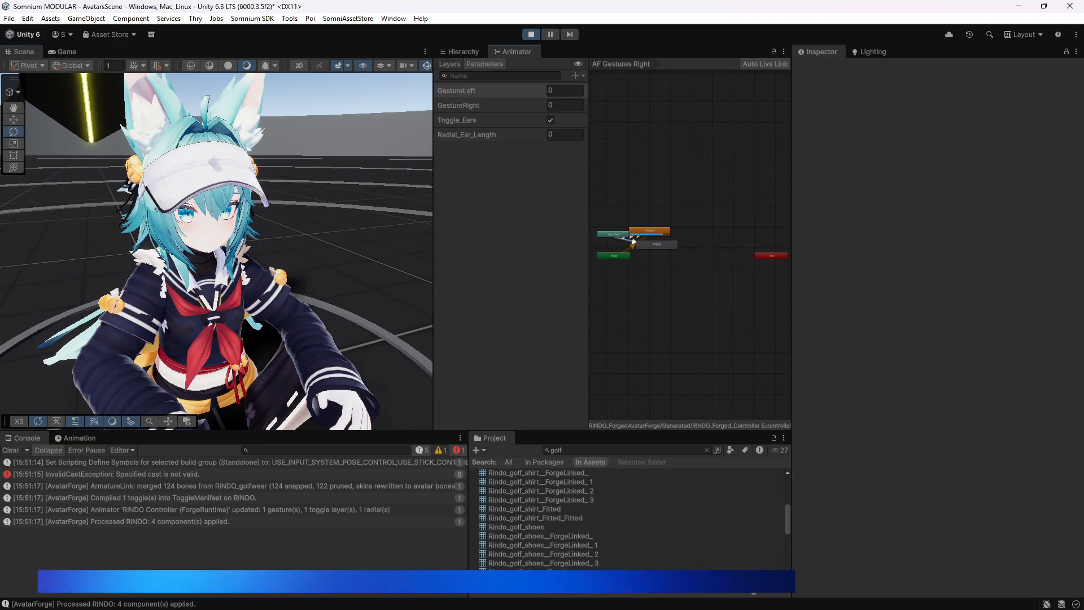
{"action": "left_click", "coordinate": [450, 65]}
{"action": "left_click", "coordinate": [485, 187]}
{"action": "left_click", "coordinate": [485, 65]}
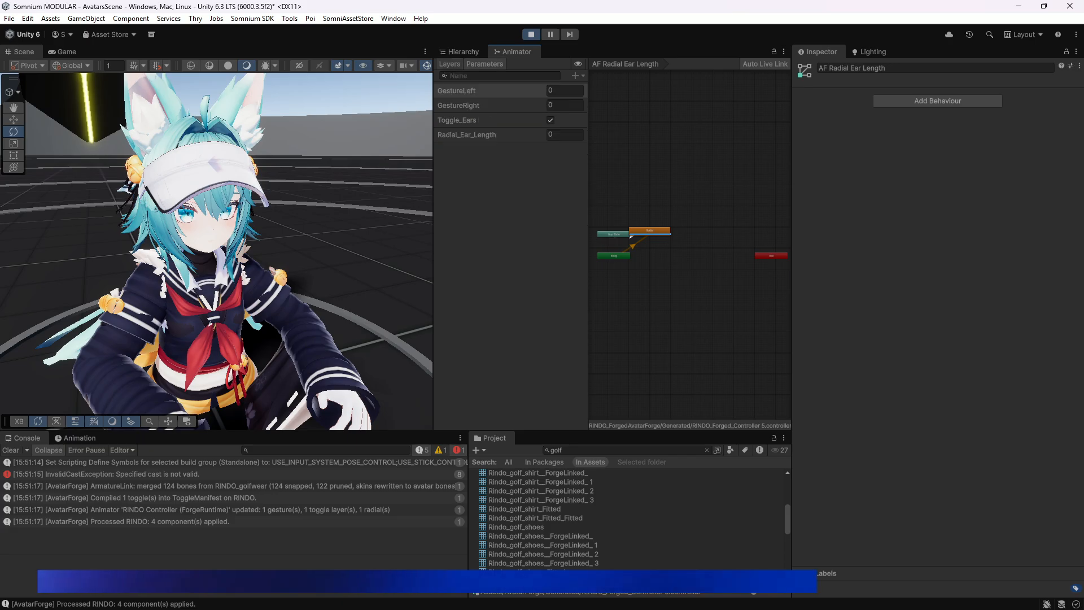
{"action": "left_click", "coordinate": [450, 64]}
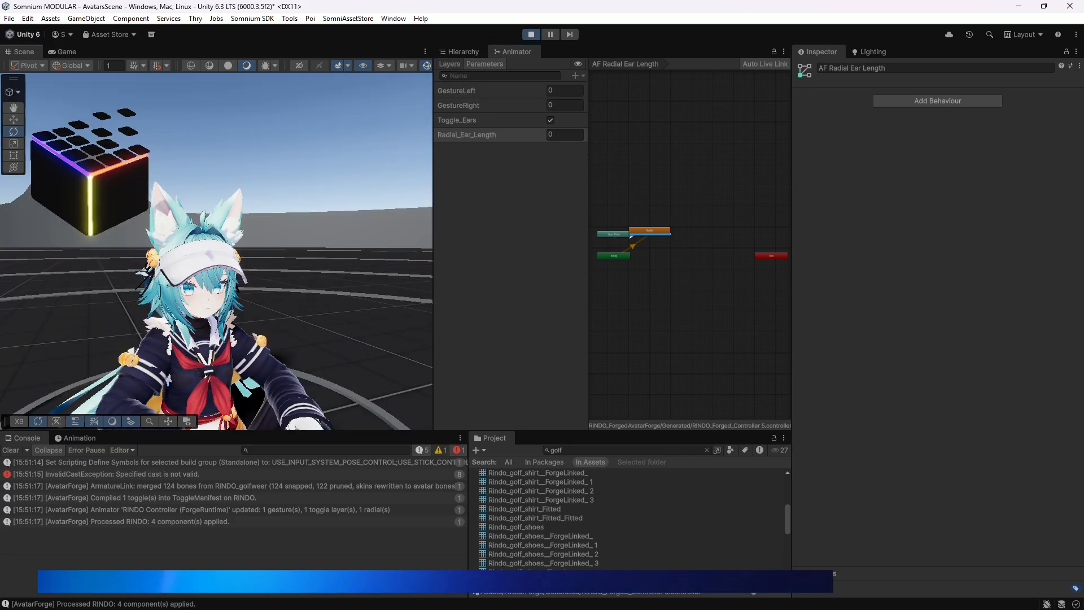
{"action": "scroll", "coordinate": [220, 242], "scroll_direction": "up", "scroll_amount": 8}
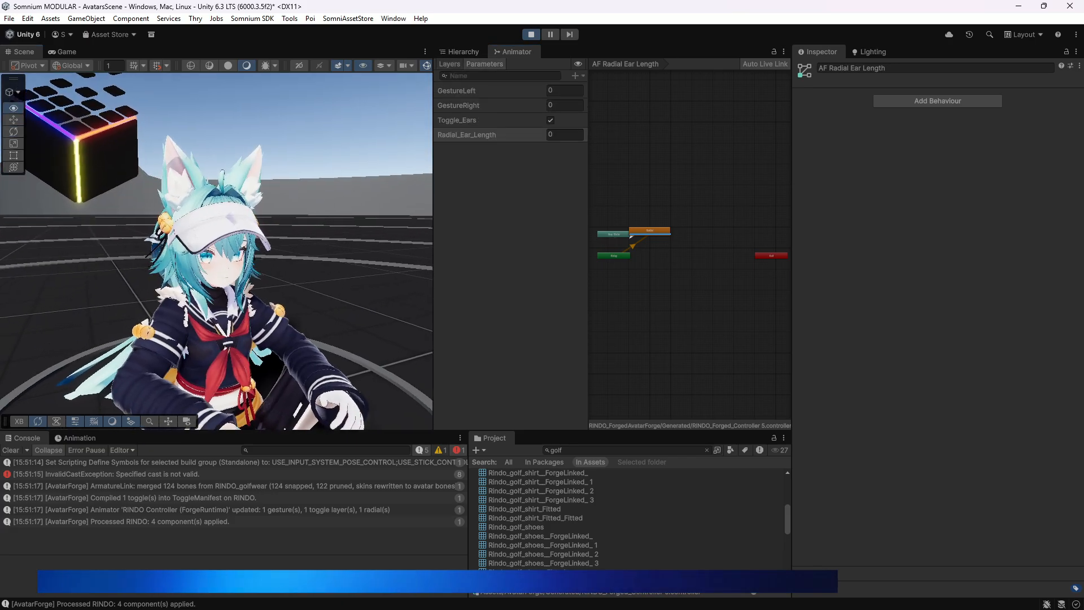
Test the ear slider by setting Radial_Ear_Length to 1, 0.2 and 1 again, and stop playing.
{"action": "left_click", "coordinate": [565, 135]}
{"action": "right_click_drag", "start_coordinate": [220, 243], "coordinate": [211, 217]}
{"action": "left_click", "coordinate": [565, 135]}
{"action": "type", "text": "1"}
{"action": "key", "text": "Return"}
{"action": "type", "text": "0.2"}
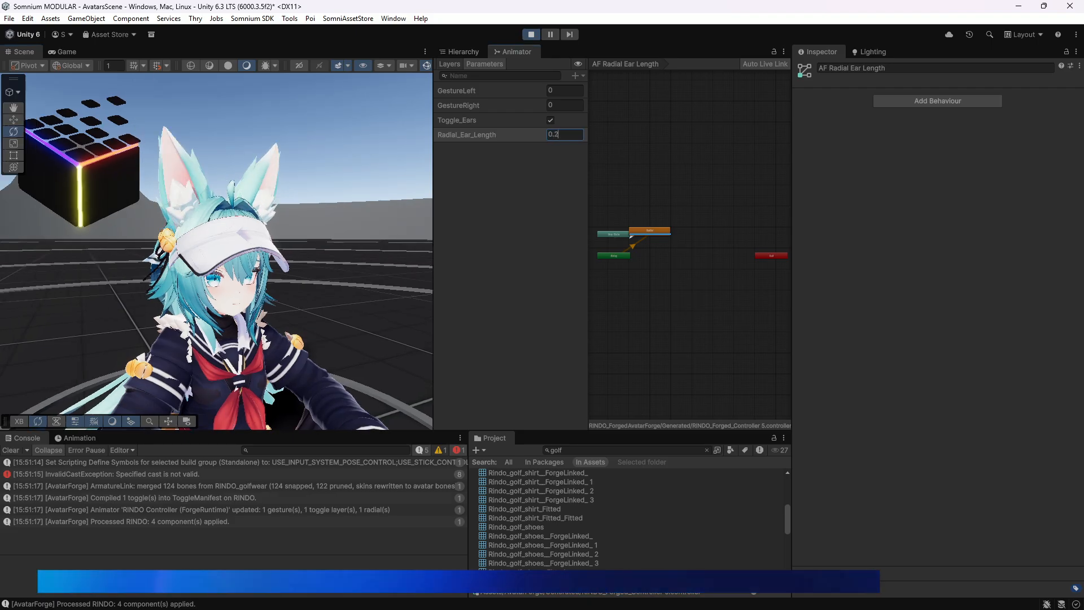
{"action": "key", "text": "BackSpace"}
{"action": "key", "text": "BackSpace"}
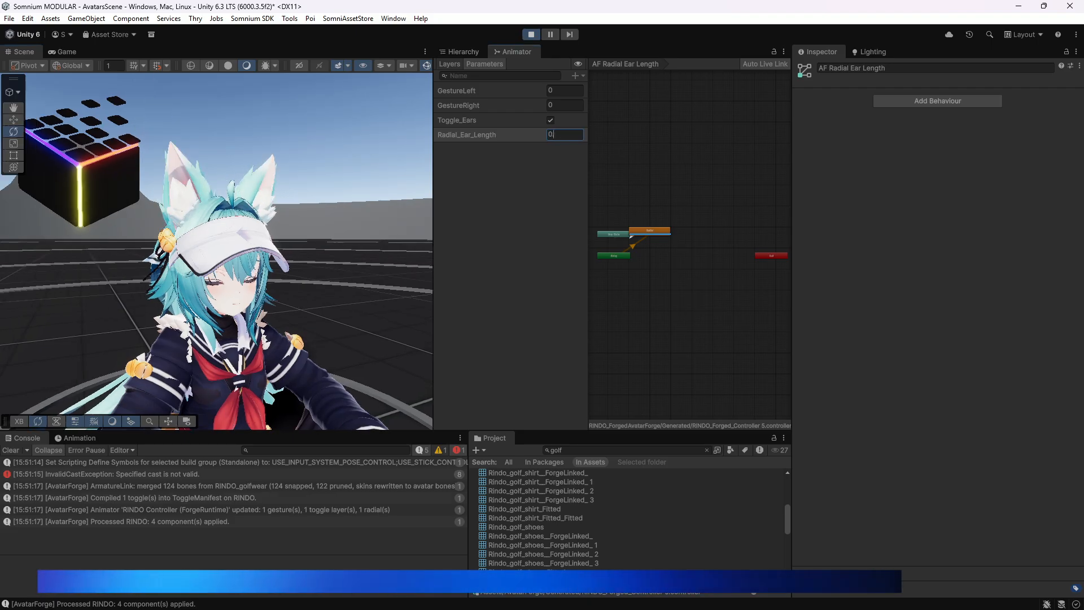
{"action": "key", "text": "BackSpace"}
{"action": "type", "text": "1"}
{"action": "right_click_drag", "start_coordinate": [217, 249], "coordinate": [221, 259]}
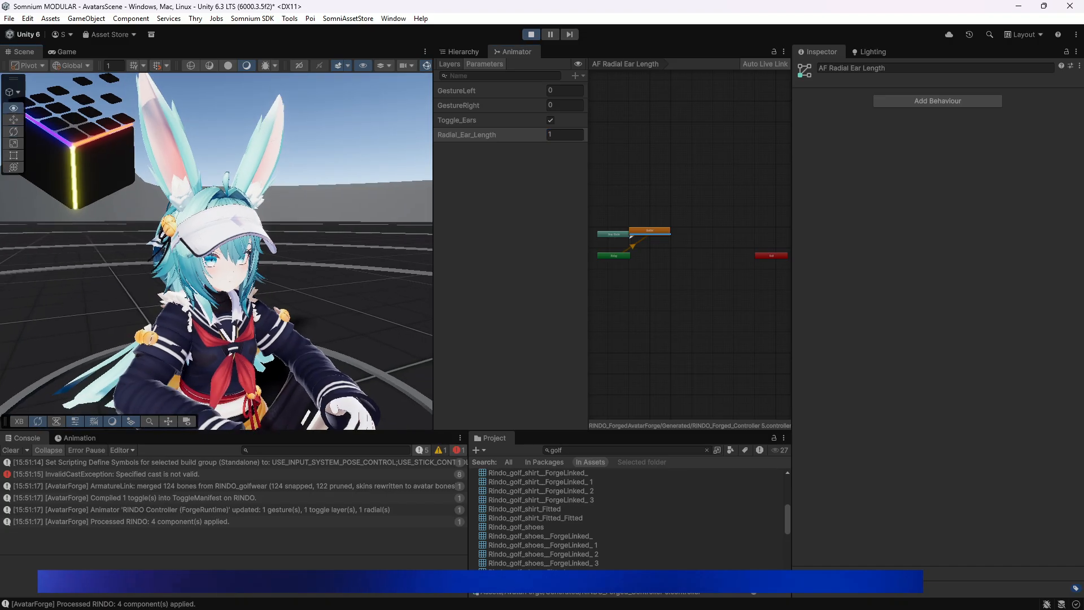
{"action": "left_click", "coordinate": [531, 34]}
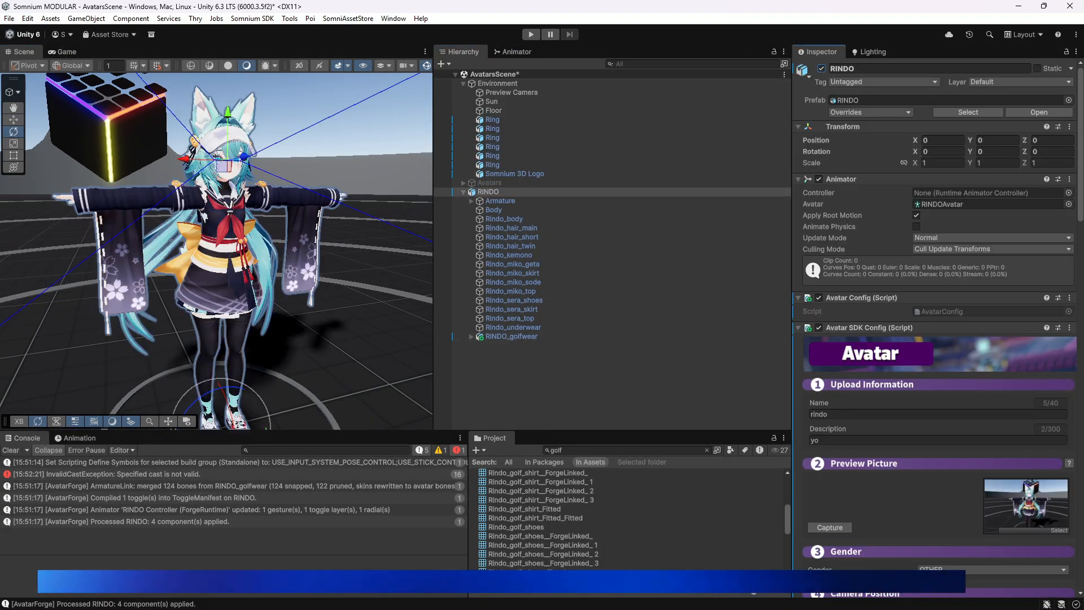
Combine RINDO's golfwear meshes and Rindo_hair_pony with the Mesh Combiner, excluding the body, other hair, other outfits and Rindo_kemono.
{"action": "left_click", "coordinate": [471, 336]}
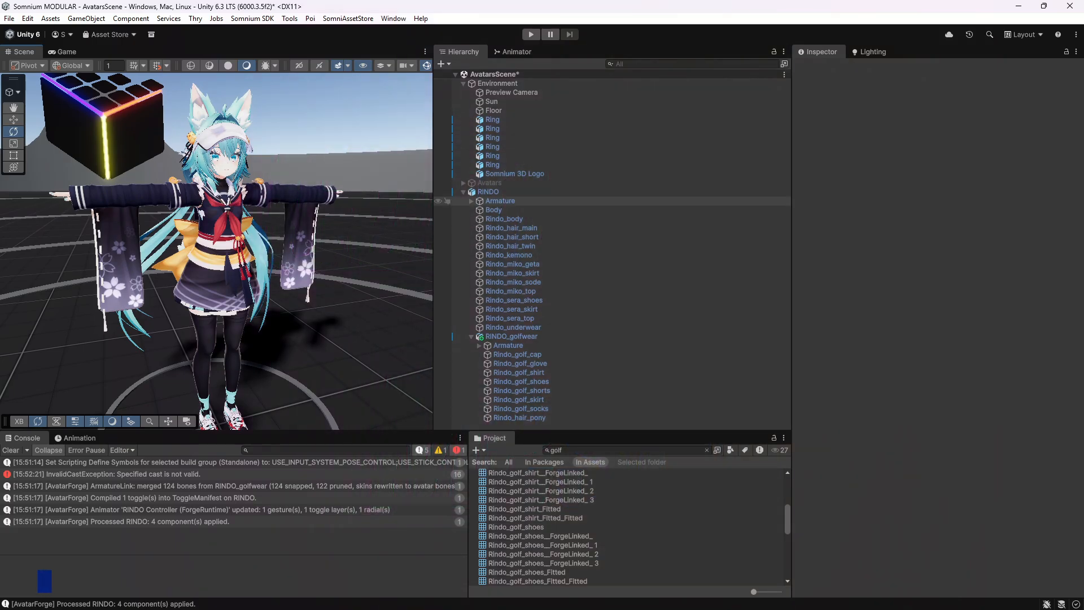
{"action": "left_click", "coordinate": [488, 192]}
{"action": "left_click", "coordinate": [290, 18]}
{"action": "mouse_move", "coordinate": [333, 62]}
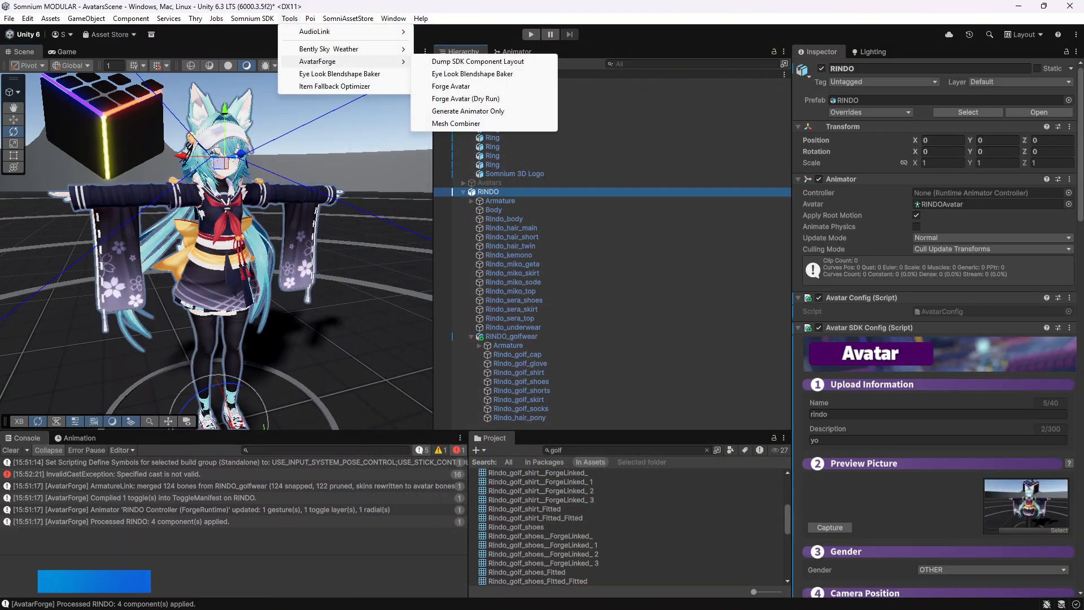
{"action": "left_click", "coordinate": [456, 123]}
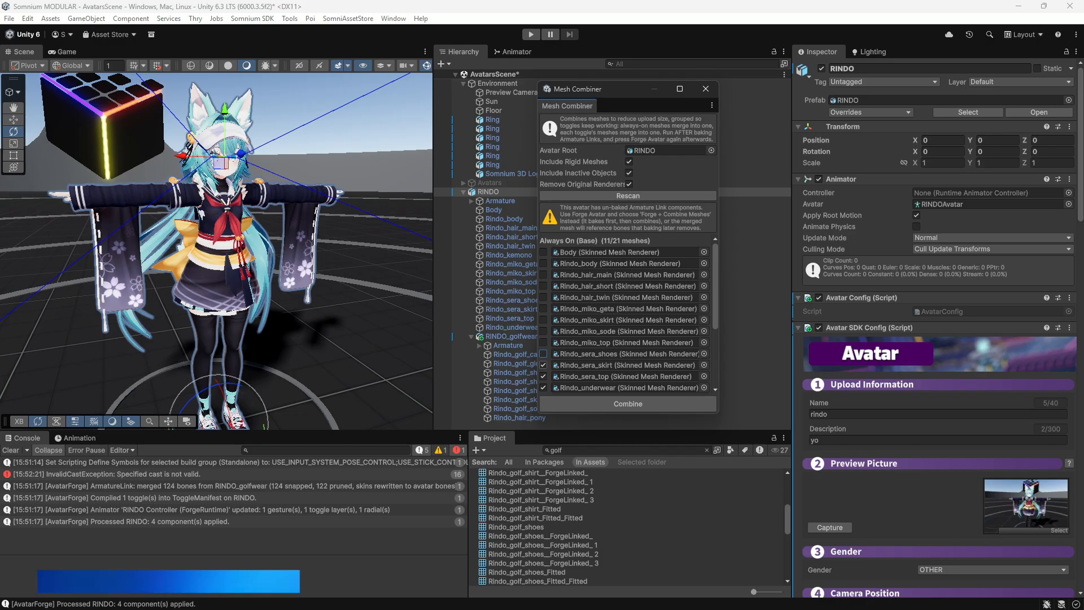
{"action": "scroll", "coordinate": [627, 282], "scroll_direction": "down", "scroll_amount": 5}
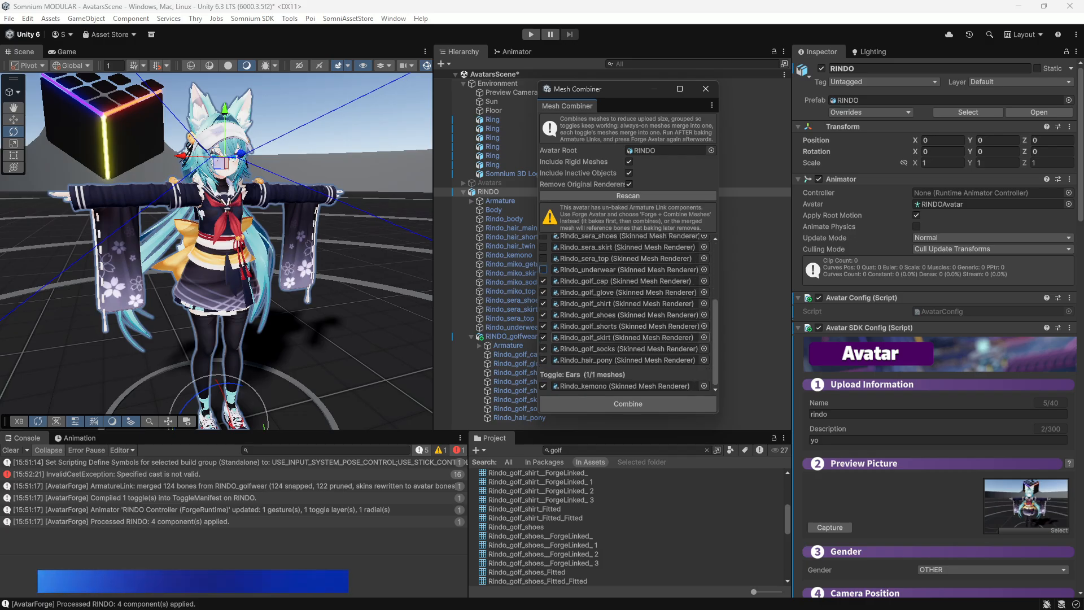
{"action": "left_click", "coordinate": [543, 386]}
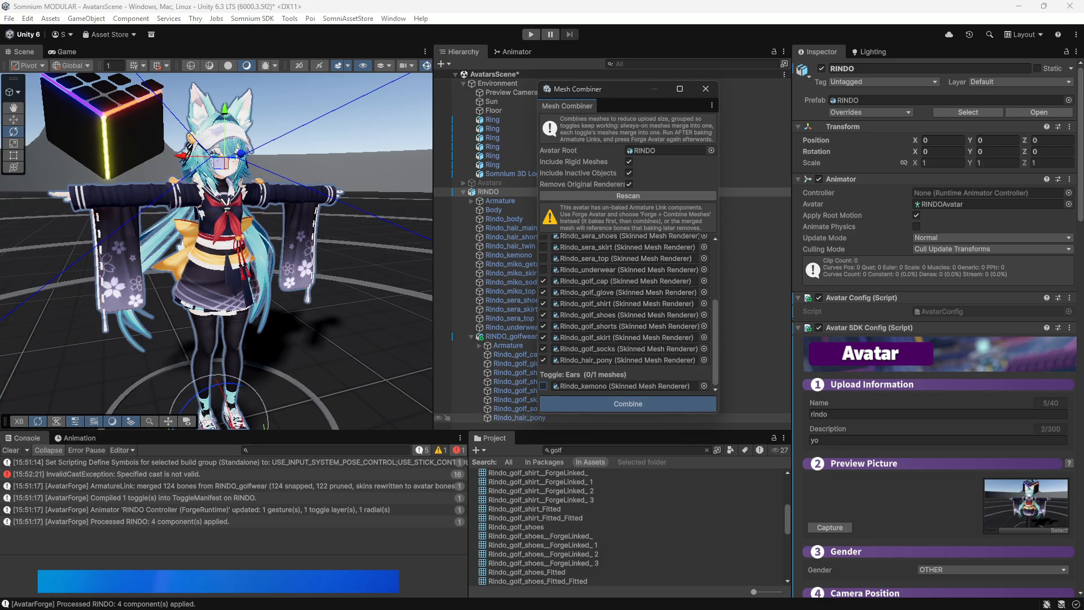
{"action": "left_click", "coordinate": [628, 403]}
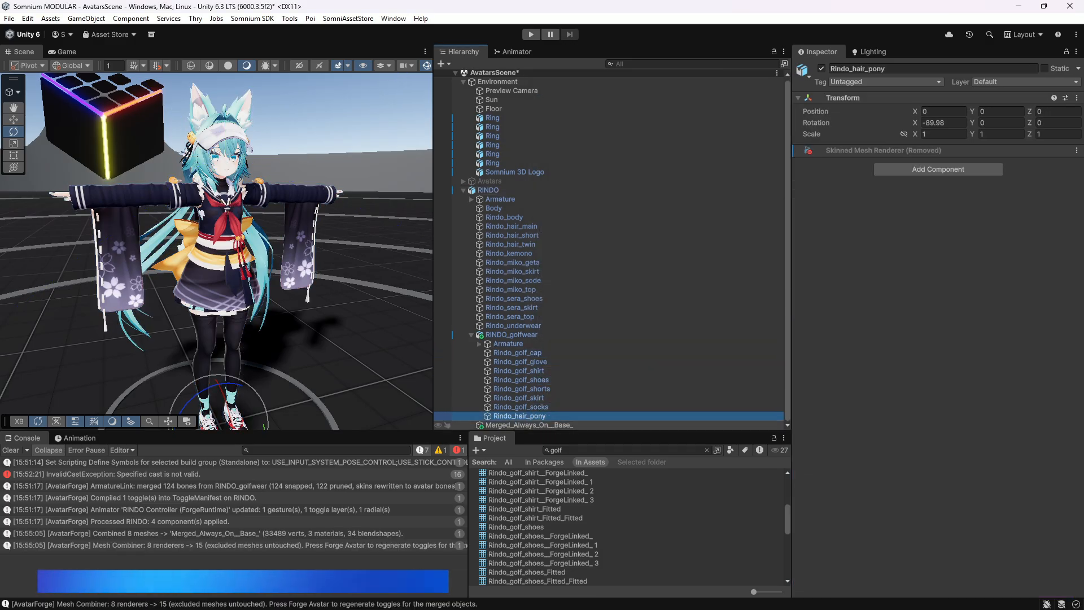
Inspect the merged mesh object's blendshapes and locate its mesh asset in the project.
{"action": "left_click", "coordinate": [530, 426]}
{"action": "scroll", "coordinate": [903, 339], "scroll_direction": "down", "scroll_amount": 11}
{"action": "scroll", "coordinate": [904, 339], "scroll_direction": "up", "scroll_amount": 10}
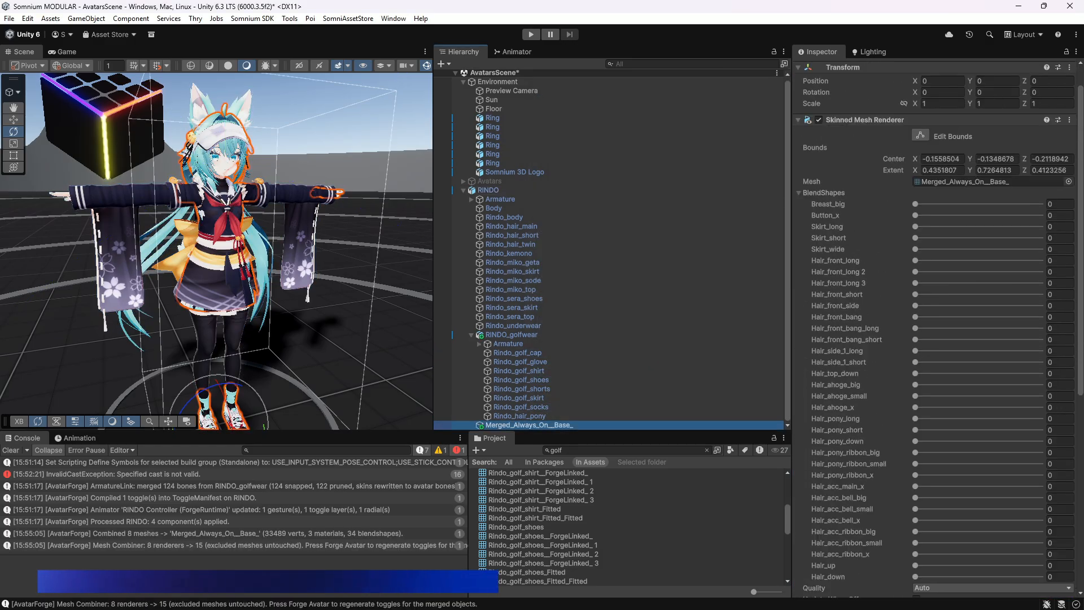
{"action": "left_click", "coordinate": [965, 182]}
Forge RINDO again with the combined mesh and run the forged copy in Play mode.
{"action": "left_click", "coordinate": [488, 190]}
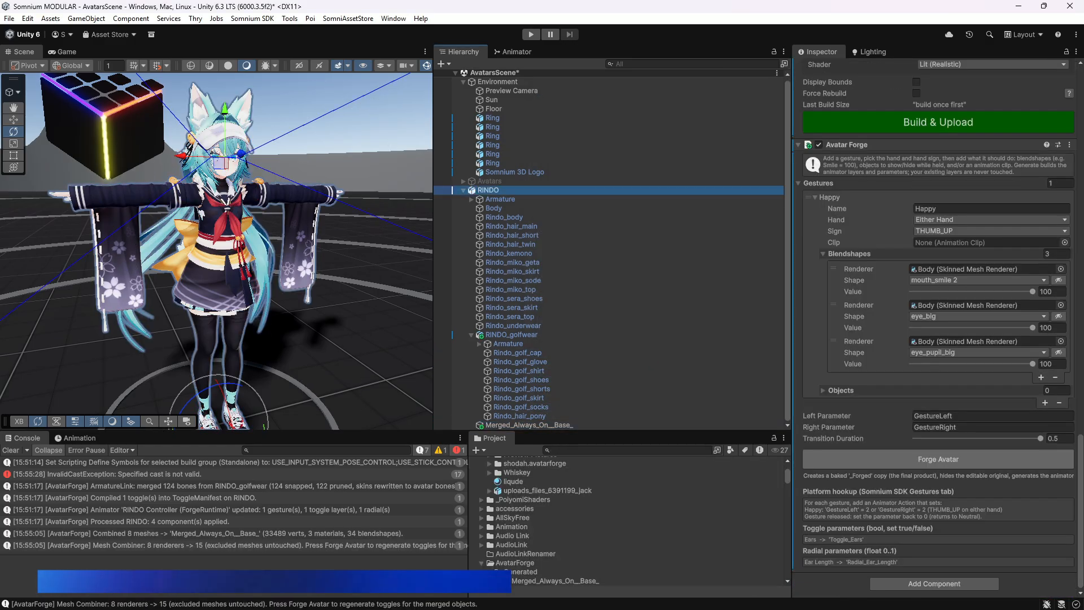
{"action": "left_click", "coordinate": [937, 460]}
{"action": "left_click", "coordinate": [483, 342]}
{"action": "left_click", "coordinate": [531, 34]}
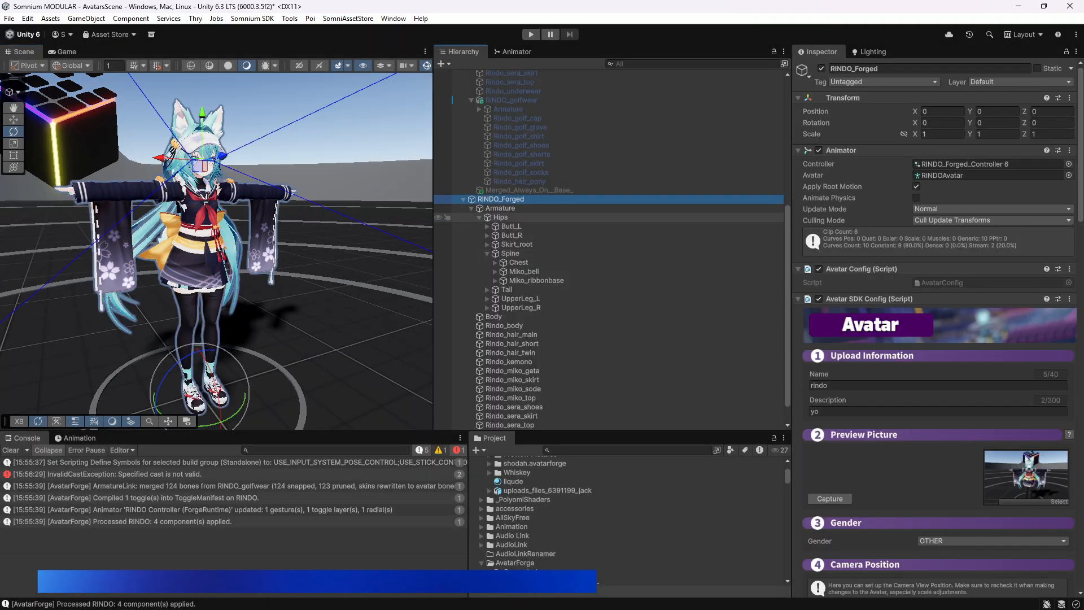
{"action": "left_click", "coordinate": [511, 253]}
{"action": "mouse_move", "coordinate": [173, 203]}
{"action": "left_mouse_down"}
{"action": "mouse_move", "coordinate": [135, 231]}
{"action": "mouse_move", "coordinate": [204, 182]}
{"action": "mouse_move", "coordinate": [127, 237]}
{"action": "mouse_move", "coordinate": [200, 183]}
{"action": "mouse_move", "coordinate": [148, 223]}
{"action": "mouse_move", "coordinate": [181, 197]}
{"action": "left_mouse_up"}
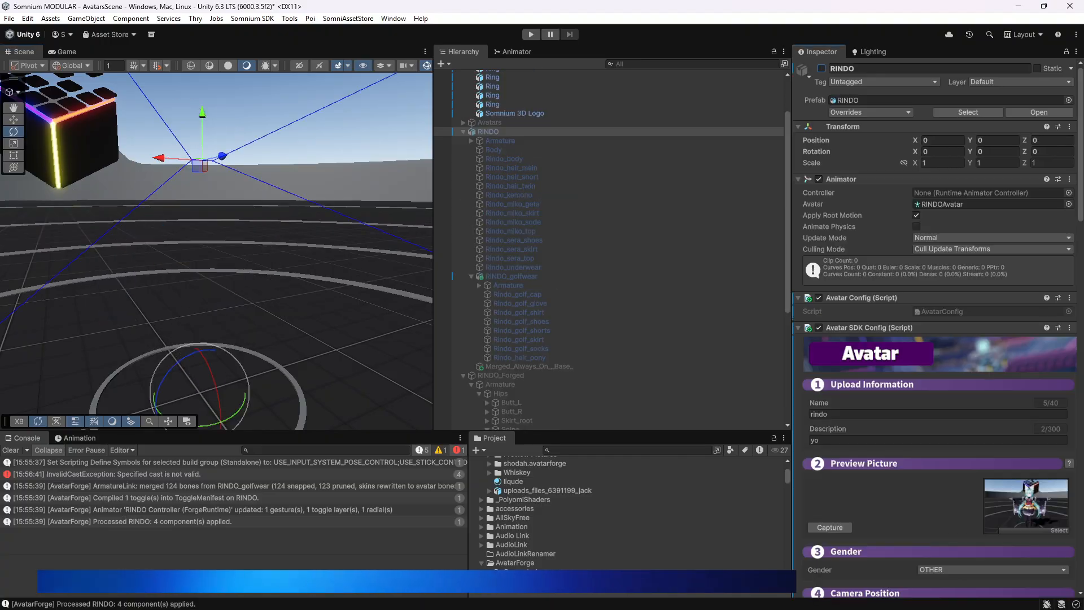
Reactivate the original RINDO and examine each golfwear object from Rindo_golf_cap to Rindo_hair_pony for its mesh renderer.
{"action": "left_click", "coordinate": [822, 68]}
{"action": "scroll", "coordinate": [536, 191], "scroll_direction": "down", "scroll_amount": 2}
{"action": "left_click", "coordinate": [517, 226]}
{"action": "left_click", "coordinate": [519, 235]}
{"action": "left_click", "coordinate": [519, 245]}
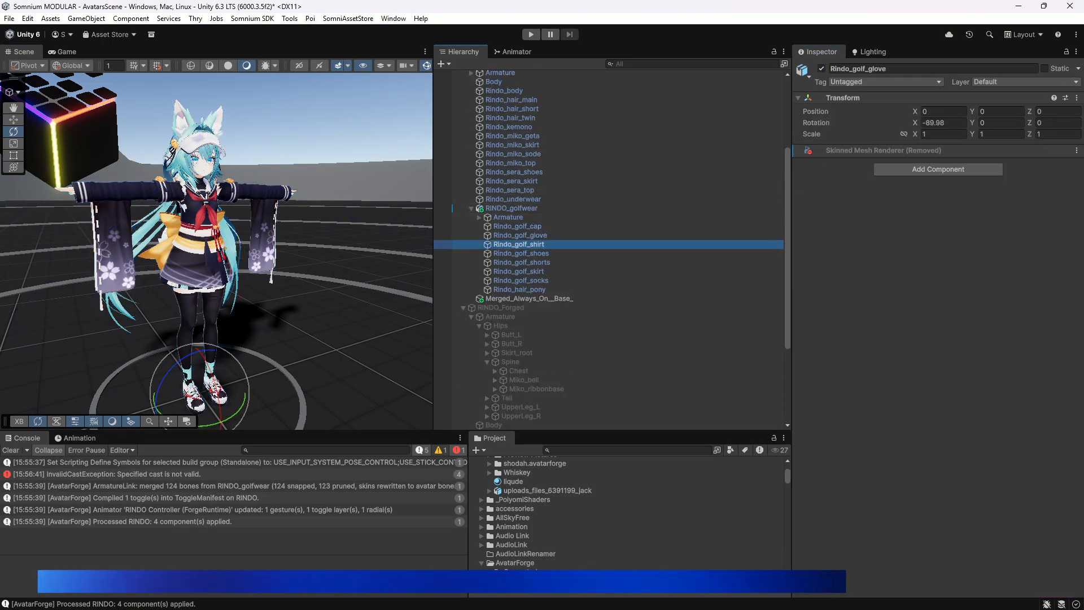
{"action": "left_click", "coordinate": [521, 253]}
{"action": "left_click", "coordinate": [520, 263]}
{"action": "left_click", "coordinate": [519, 271]}
{"action": "left_click", "coordinate": [520, 280]}
{"action": "left_click", "coordinate": [519, 290]}
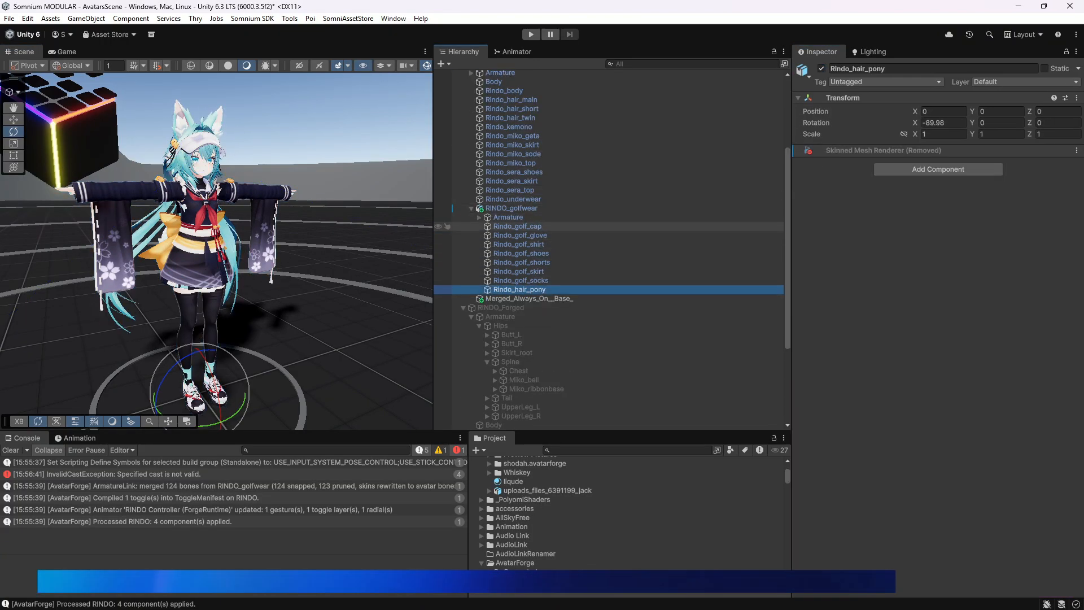
{"action": "scroll", "coordinate": [526, 226], "scroll_direction": "down", "scroll_amount": 4}
{"action": "left_click", "coordinate": [529, 425]}
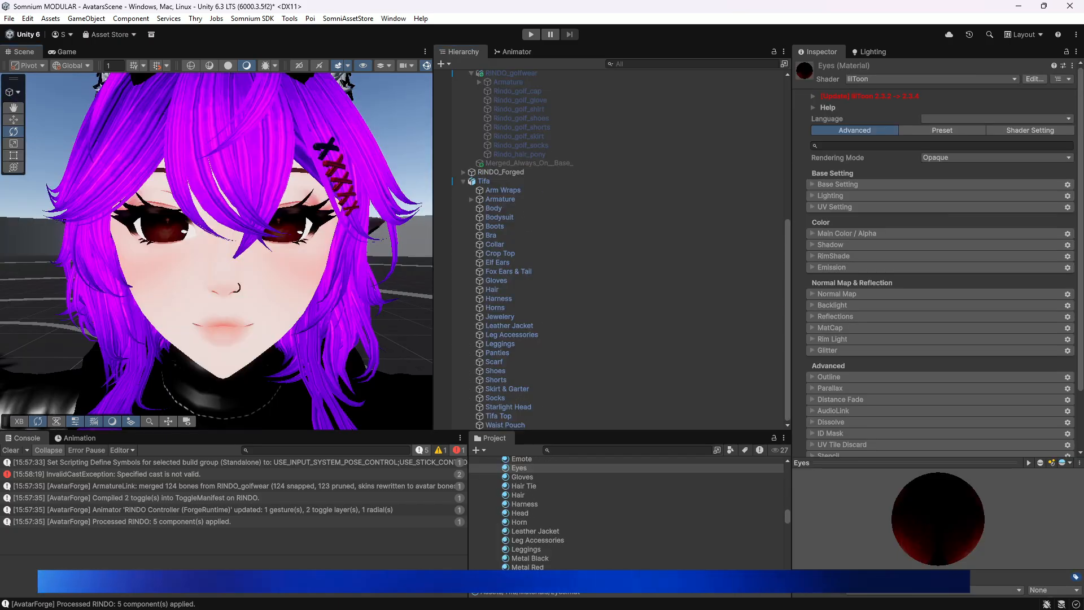
Open Avatar Forge's Eye Look Blendshape Baker and assign Tifa's Starlight Head as the head renderer.
{"action": "left_click", "coordinate": [290, 18]}
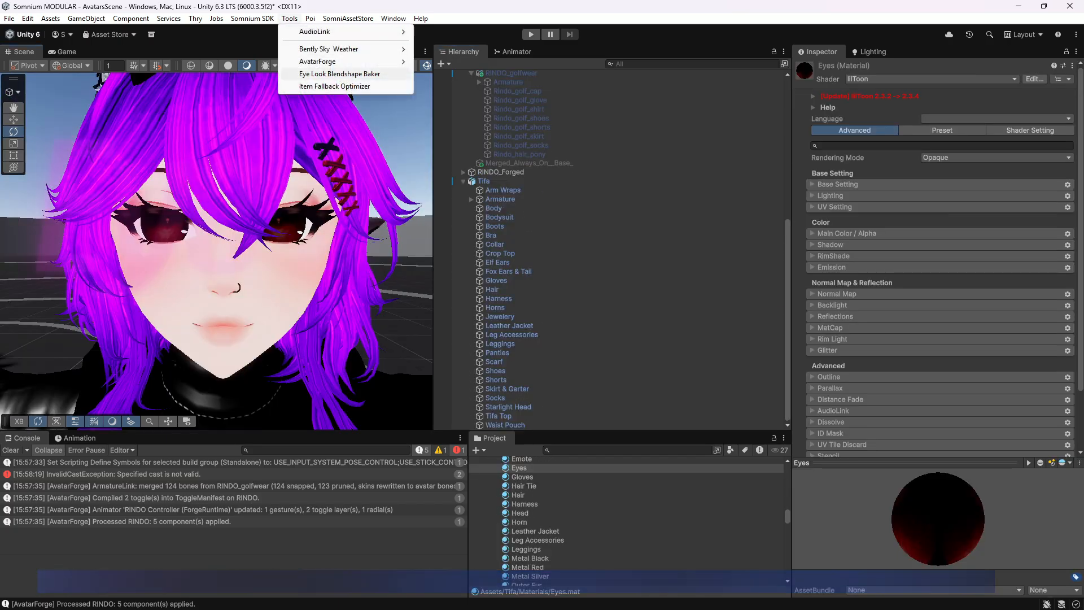
{"action": "mouse_move", "coordinate": [339, 61]}
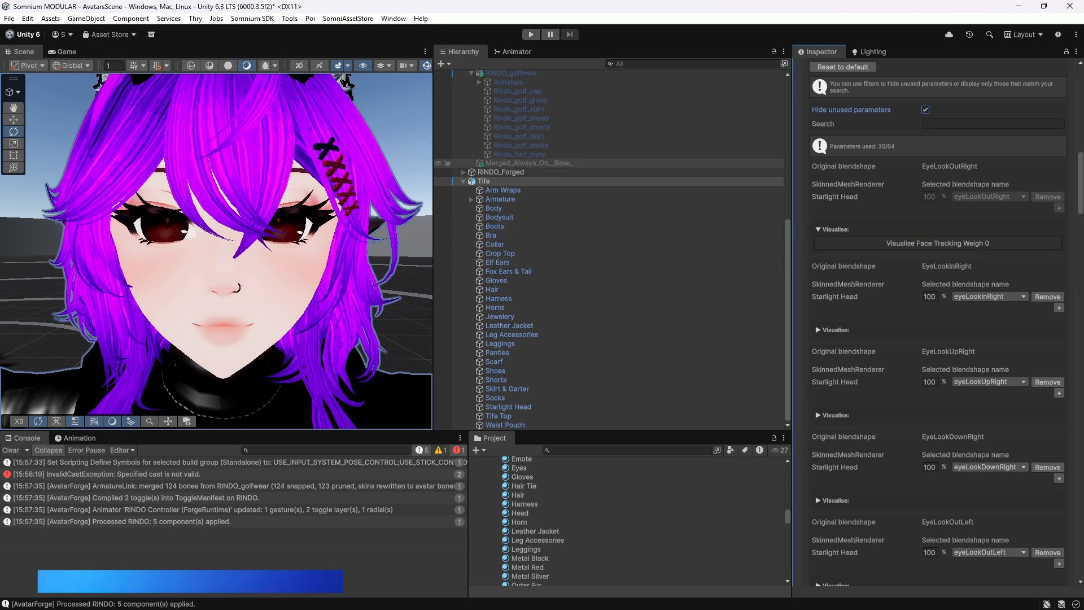
{"action": "left_click", "coordinate": [290, 18]}
{"action": "mouse_move", "coordinate": [339, 61]}
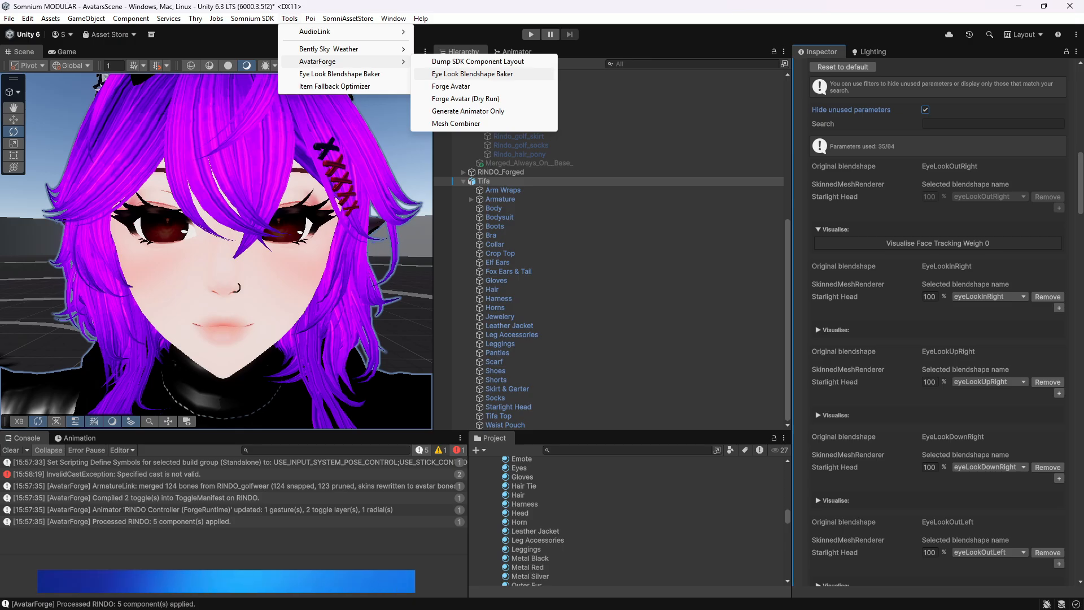
{"action": "left_click", "coordinate": [472, 74]}
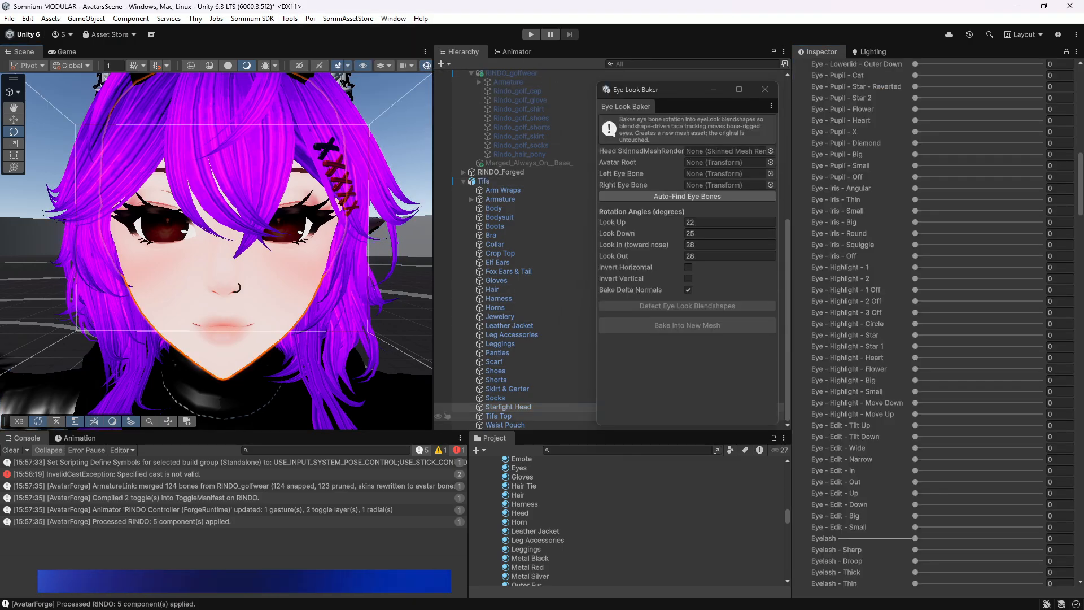
{"action": "left_click_drag", "start_coordinate": [511, 407], "coordinate": [725, 151]}
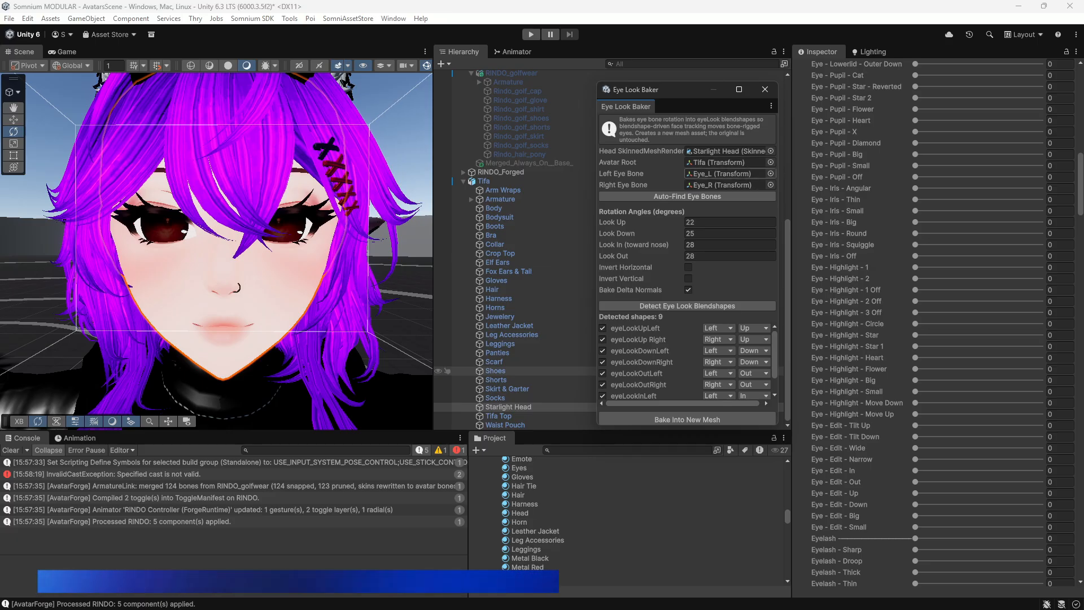
Bake the eye-look shapes into a new mesh saved as Starlight Head_EyeBaked.asset, and close the baker.
{"action": "left_click", "coordinate": [729, 184]}
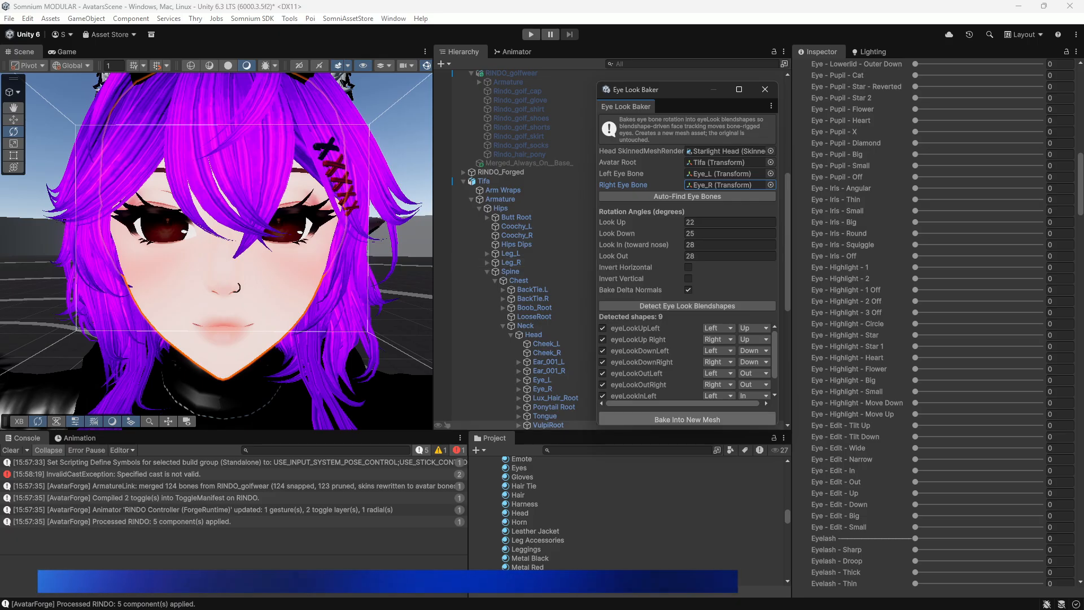
{"action": "left_click", "coordinate": [687, 420]}
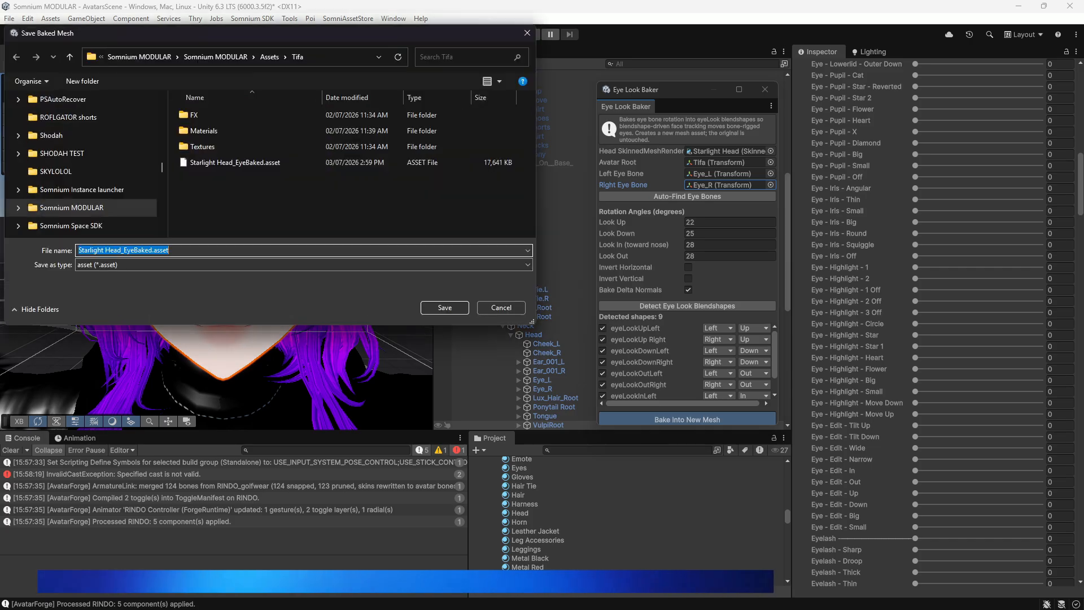
{"action": "key", "text": "Return"}
{"action": "left_click", "coordinate": [765, 90]}
Select Tifa and preview the EyeLookOutRight and EyeLookInRight shapes with the face tracking visualisation.
{"action": "left_click", "coordinate": [484, 181]}
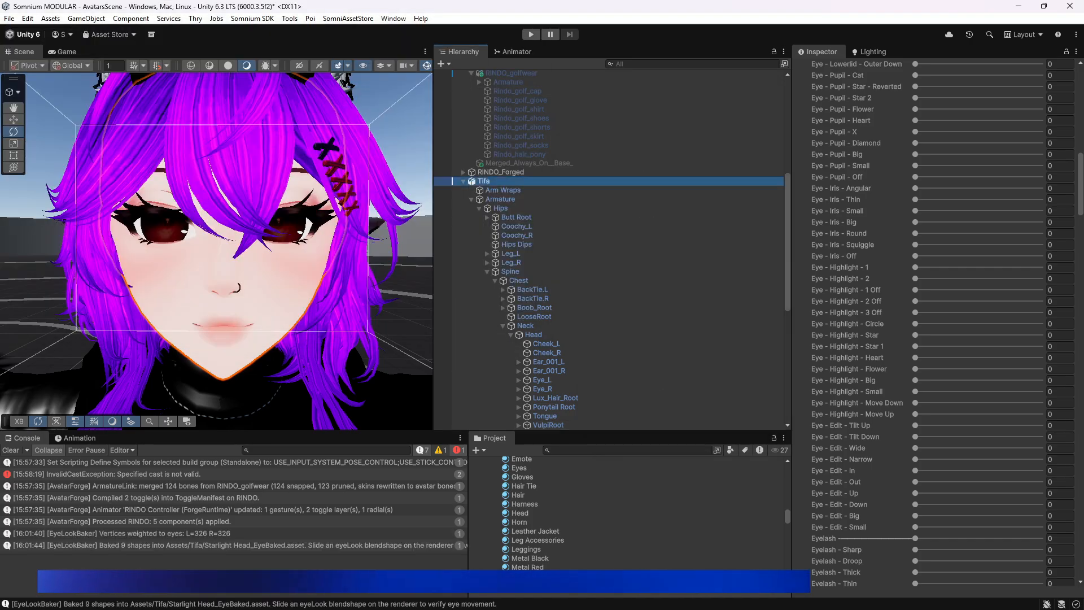
{"action": "left_click", "coordinate": [820, 230]}
{"action": "mouse_move", "coordinate": [822, 243]}
{"action": "left_mouse_down"}
{"action": "mouse_move", "coordinate": [1062, 243]}
{"action": "mouse_move", "coordinate": [815, 243]}
{"action": "left_mouse_up"}
{"action": "left_click", "coordinate": [820, 330]}
{"action": "mouse_move", "coordinate": [820, 328]}
{"action": "left_mouse_down"}
{"action": "mouse_move", "coordinate": [1044, 328]}
{"action": "mouse_move", "coordinate": [816, 328]}
{"action": "left_mouse_up"}
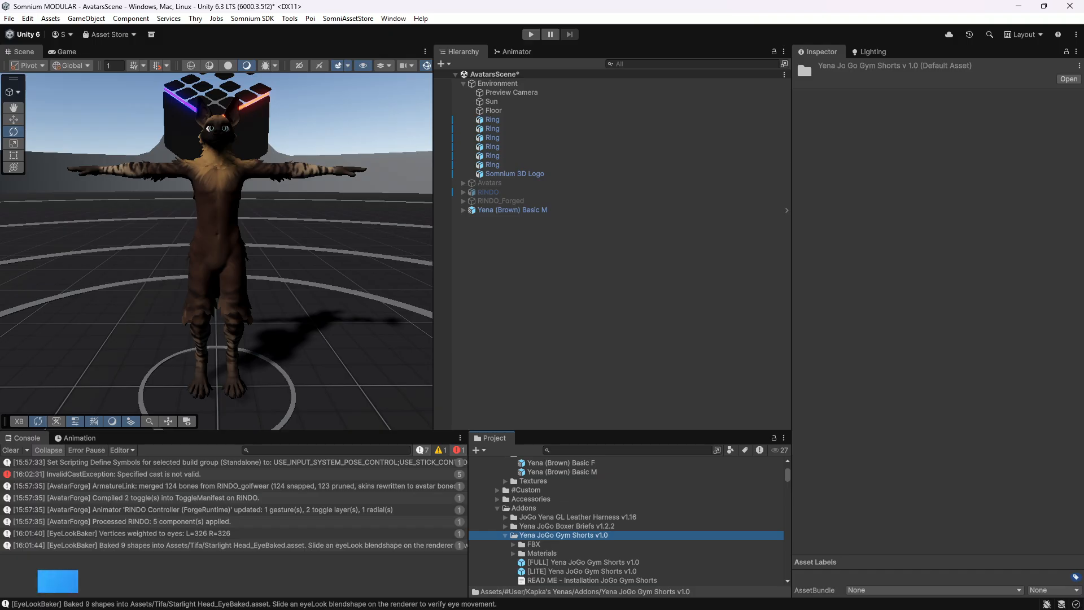
Place the [FULL] Yena JoGo Gym Shorts v1.0 prefab in the scene as a child of Yena (Brown) Basic M.
{"action": "left_click_drag", "start_coordinate": [583, 562], "coordinate": [564, 327]}
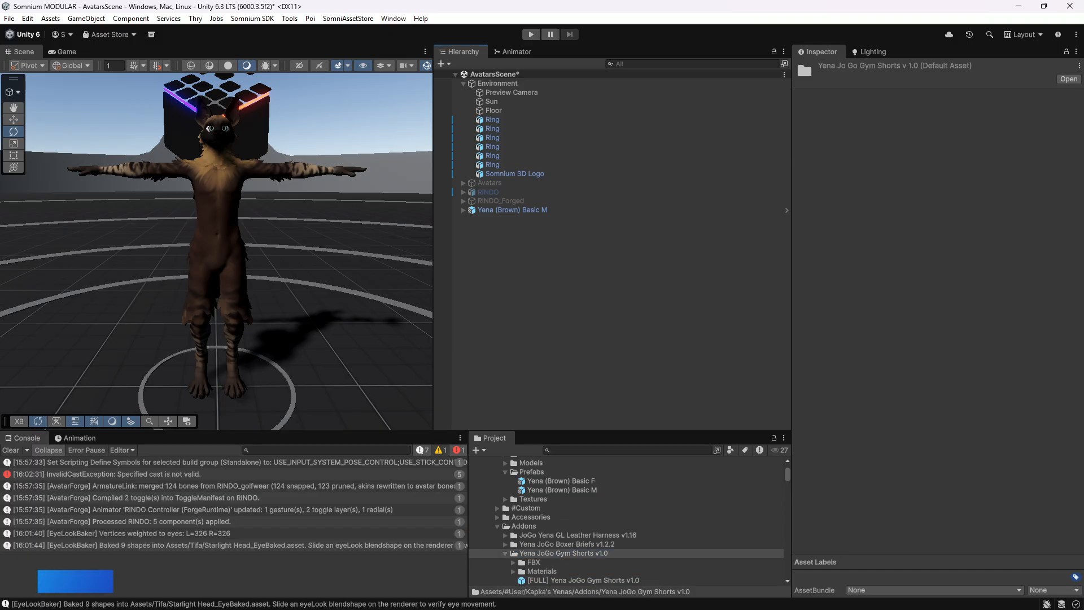
{"action": "left_click_drag", "start_coordinate": [514, 210], "coordinate": [514, 210]}
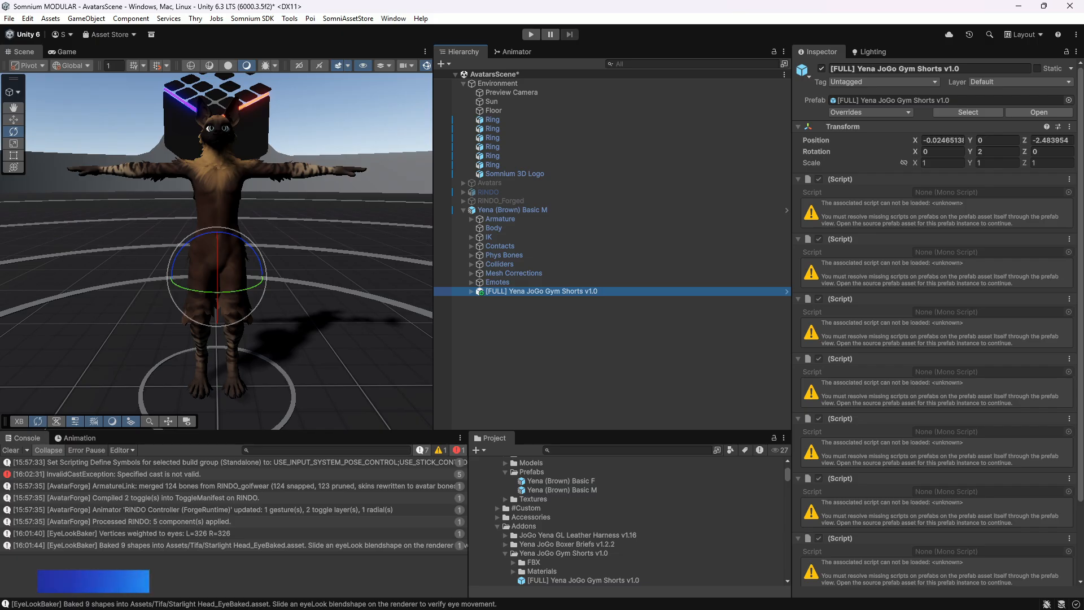
Set the gym shorts' position to 0 on X and 0 on Z so they sit on Yena's body.
{"action": "left_click", "coordinate": [943, 140]}
{"action": "type", "text": "0"}
{"action": "key", "text": "Tab"}
{"action": "key", "text": "Tab"}
{"action": "type", "text": "0"}
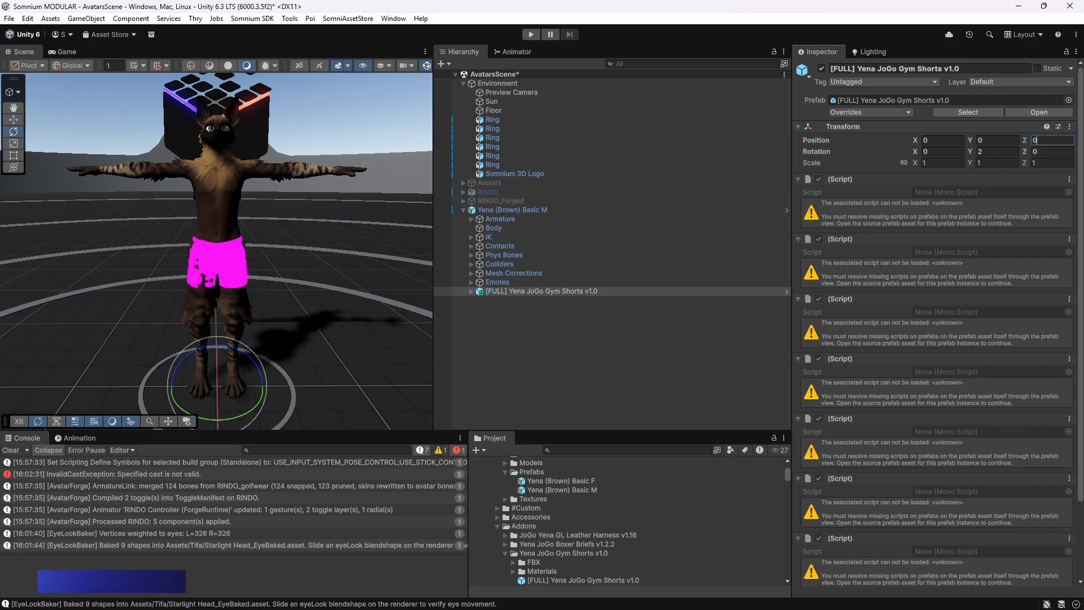
Add an Armature Link component to the gym shorts and assign Yena's Armature as its target transform.
{"action": "left_click", "coordinate": [471, 291]}
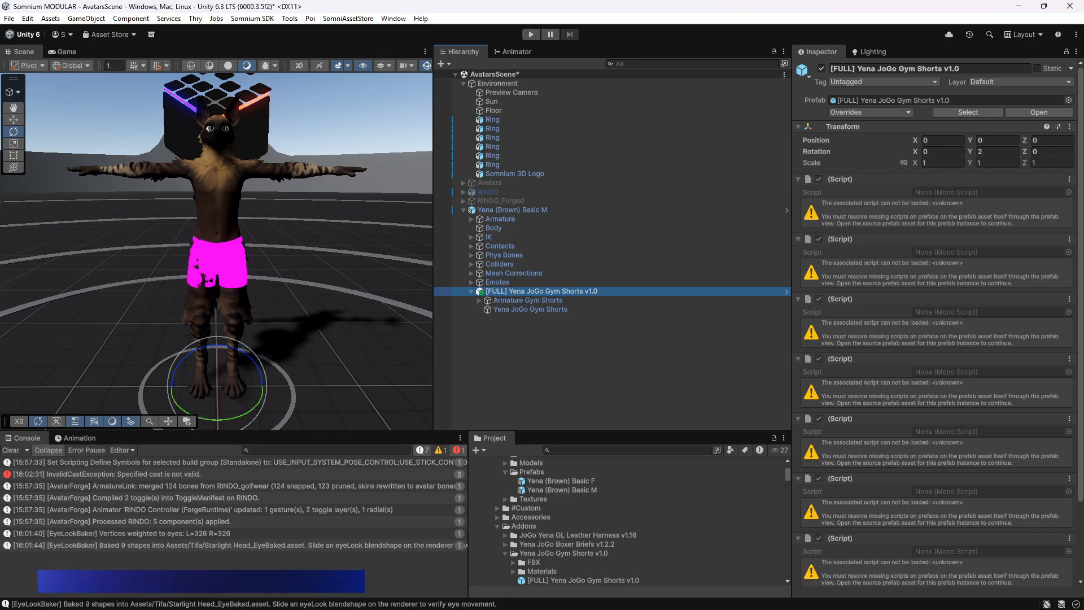
{"action": "scroll", "coordinate": [935, 339], "scroll_direction": "down", "scroll_amount": 4}
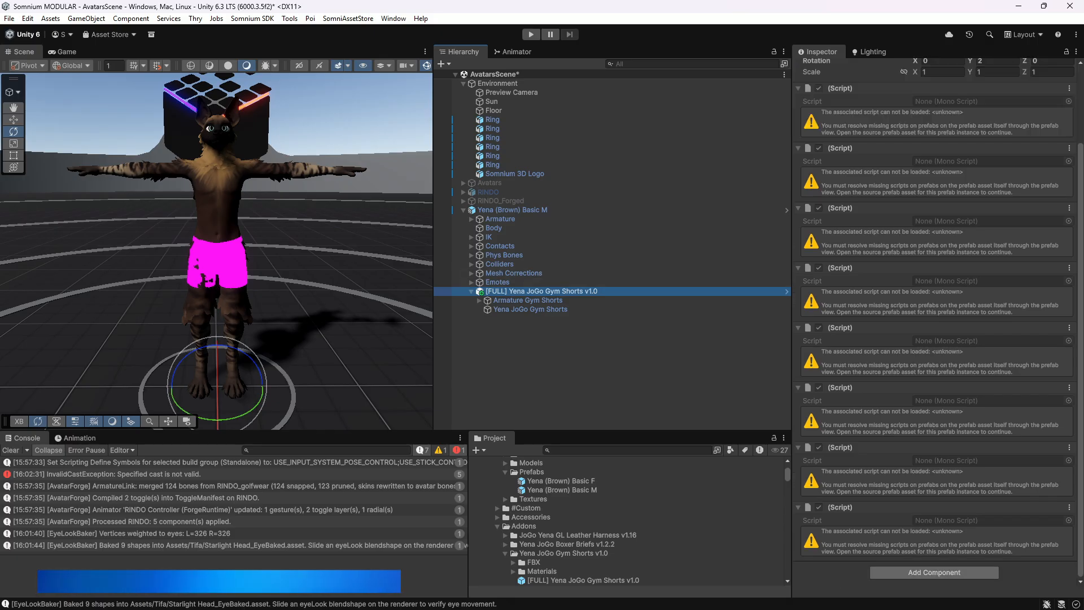
{"action": "left_click", "coordinate": [935, 573]}
{"action": "type", "text": "link"}
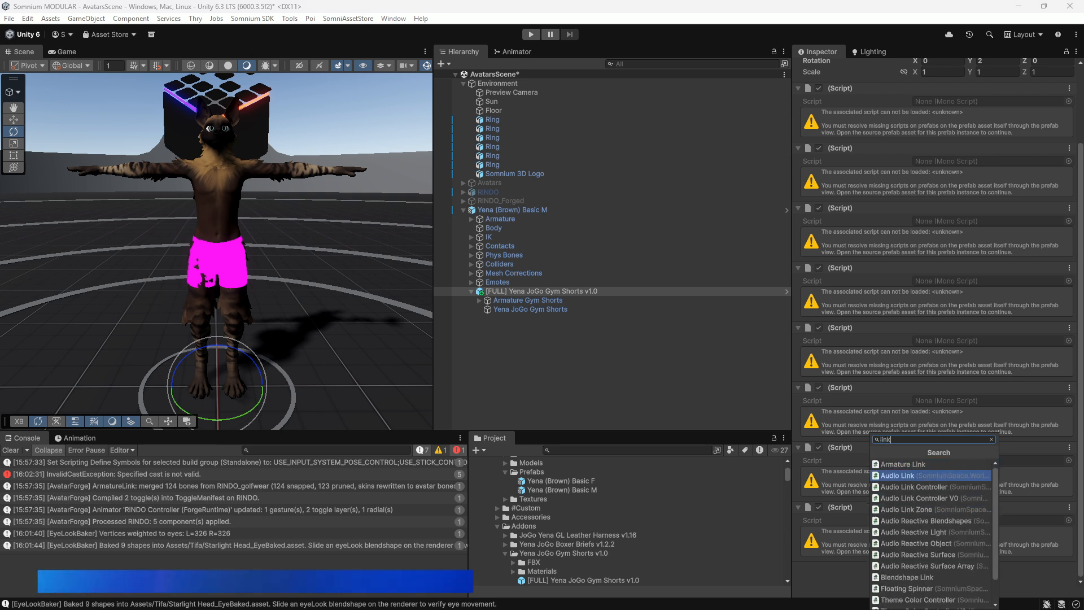
{"action": "left_click", "coordinate": [904, 464]}
{"action": "left_click_drag", "start_coordinate": [501, 219], "coordinate": [985, 552]}
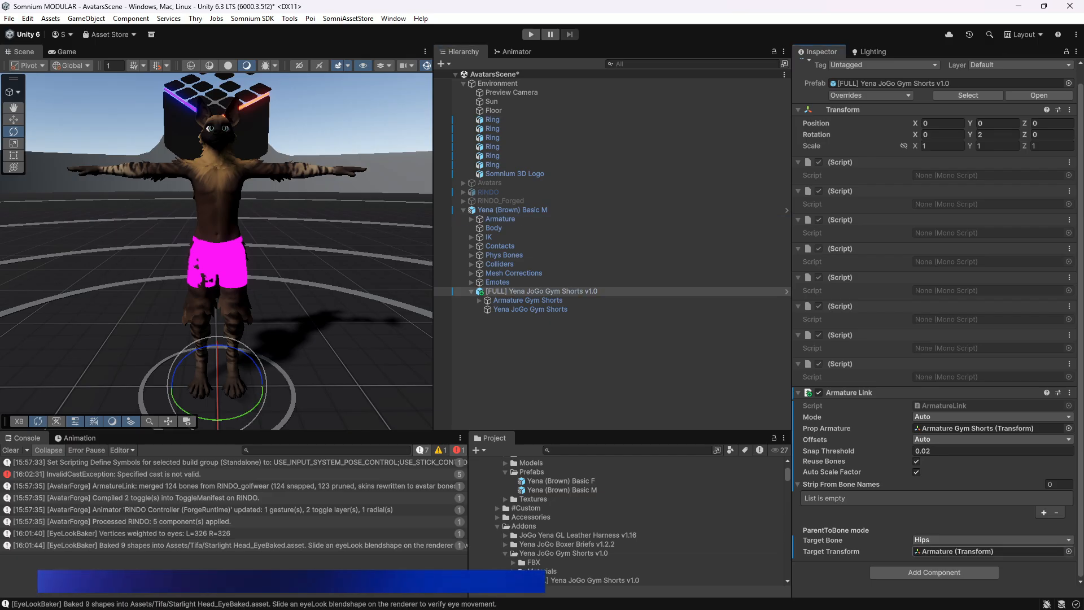
Add a Blendshape Link component to the gym shorts and forge the Yena (Brown) Basic M avatar.
{"action": "left_click", "coordinate": [935, 572]}
{"action": "type", "text": "ble"}
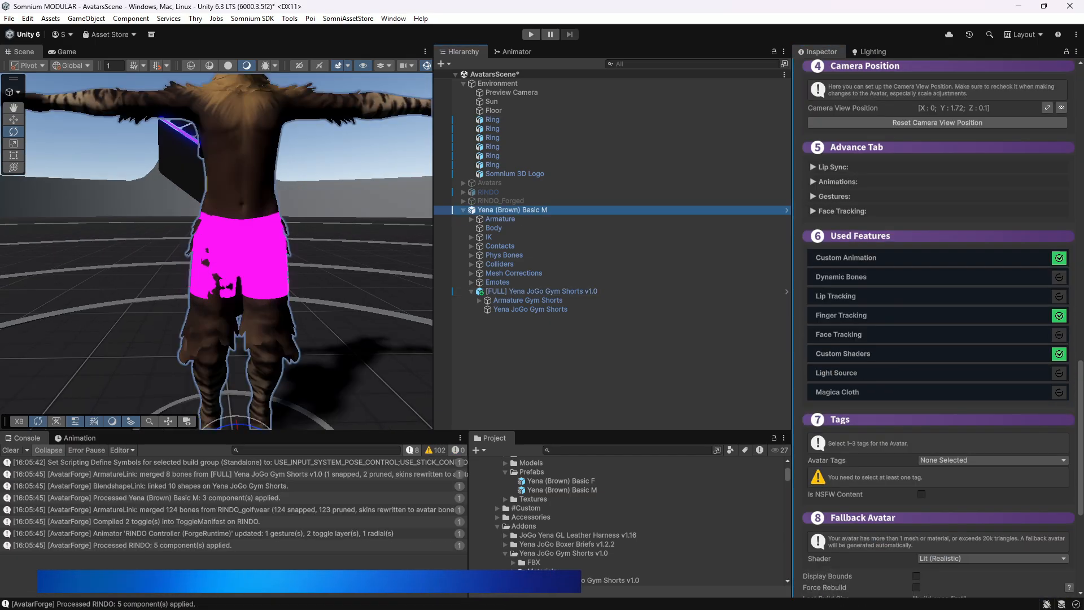
{"action": "scroll", "coordinate": [937, 328], "scroll_direction": "down", "scroll_amount": 8}
{"action": "left_click", "coordinate": [938, 511]}
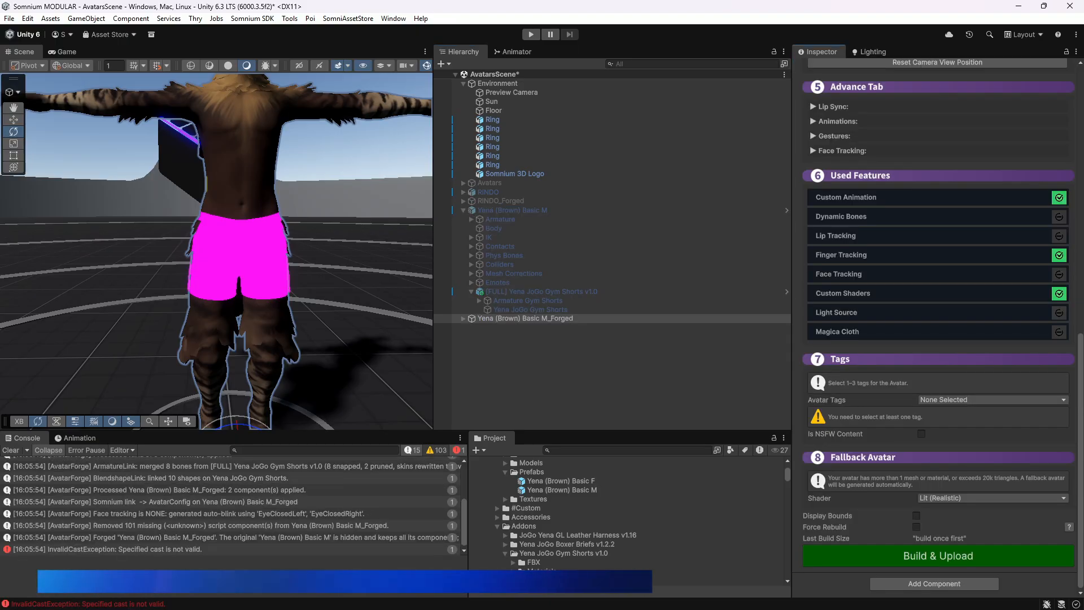
Expand the forged Yena's Armature and Hips, and rotate the Leg_L bone to test how the shorts follow.
{"action": "right_click_drag", "start_coordinate": [254, 248], "coordinate": [254, 244]}
{"action": "key", "text": "w"}
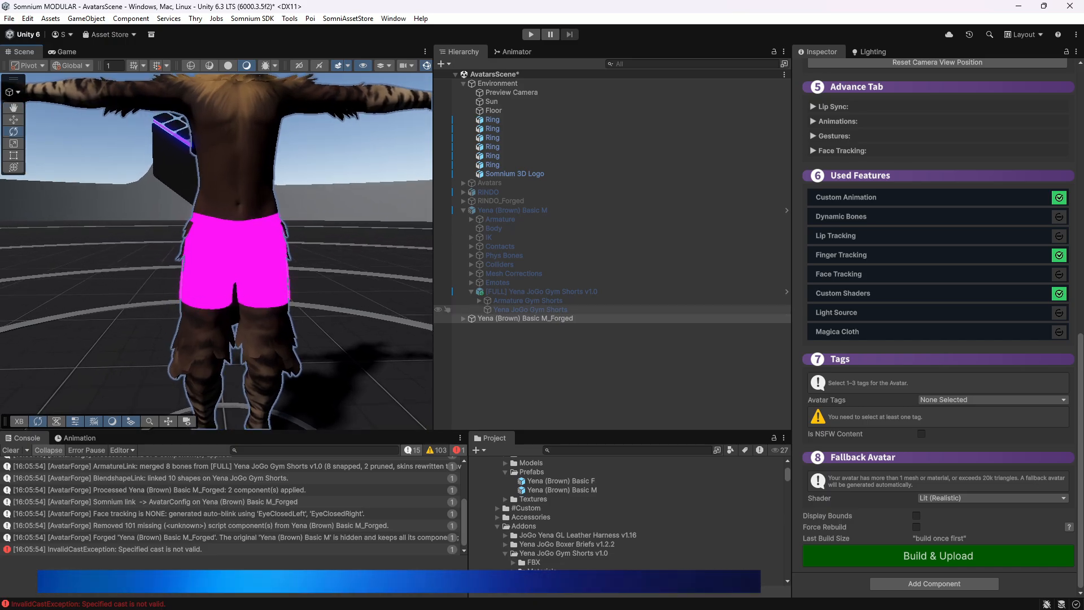
{"action": "left_click", "coordinate": [464, 318]}
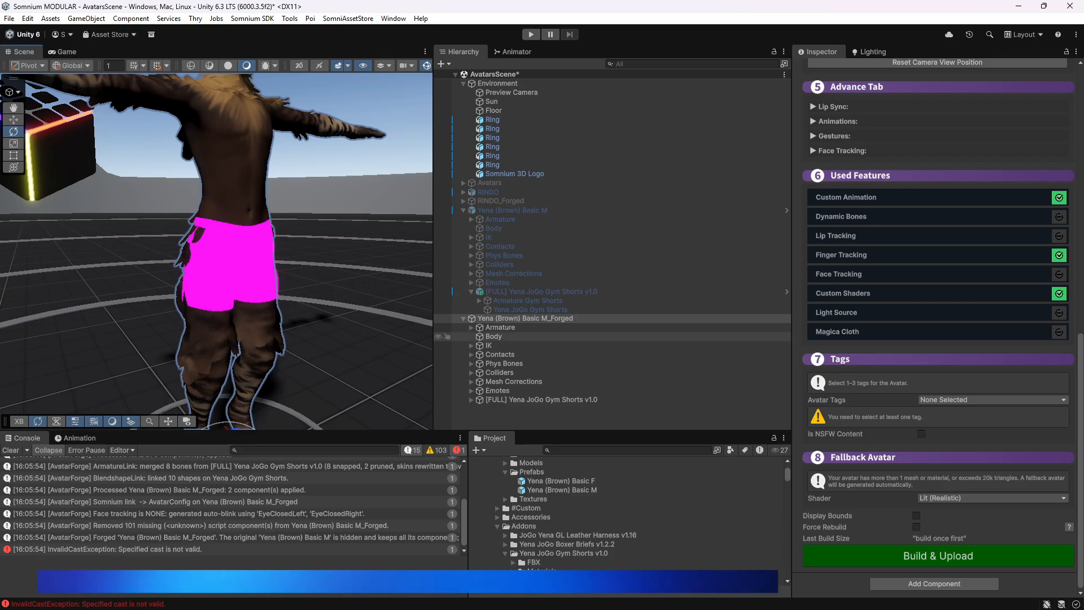
{"action": "left_click", "coordinate": [472, 328]}
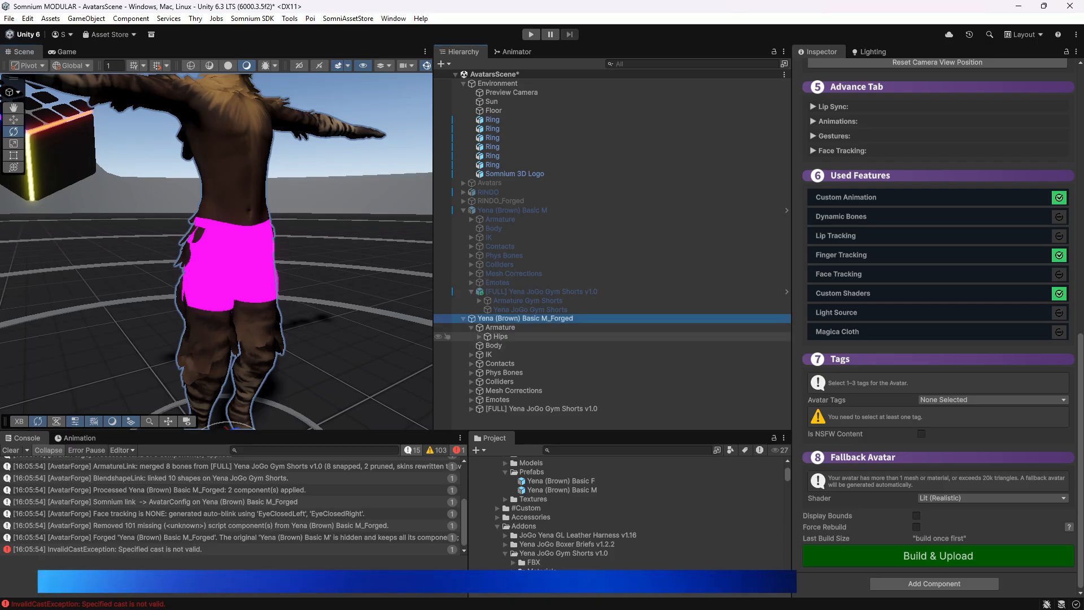
{"action": "left_click", "coordinate": [480, 337]}
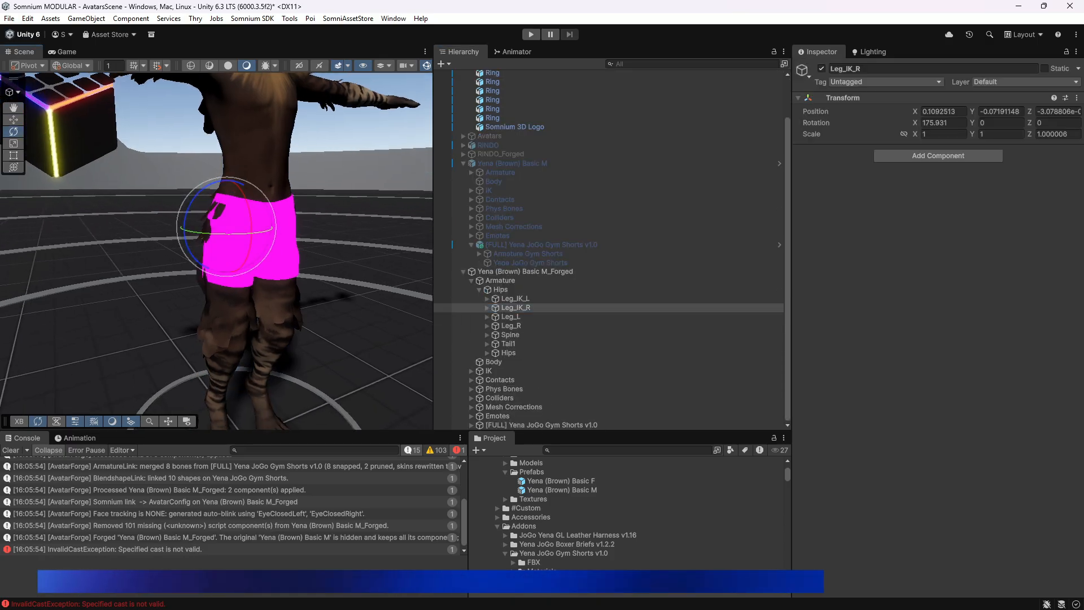
{"action": "left_click", "coordinate": [511, 317]}
{"action": "right_click_drag", "start_coordinate": [283, 243], "coordinate": [223, 240]}
{"action": "key", "text": "d"}
{"action": "mouse_move", "coordinate": [230, 186]}
{"action": "left_mouse_down"}
{"action": "mouse_move", "coordinate": [171, 149]}
{"action": "mouse_move", "coordinate": [223, 181]}
{"action": "left_mouse_up"}
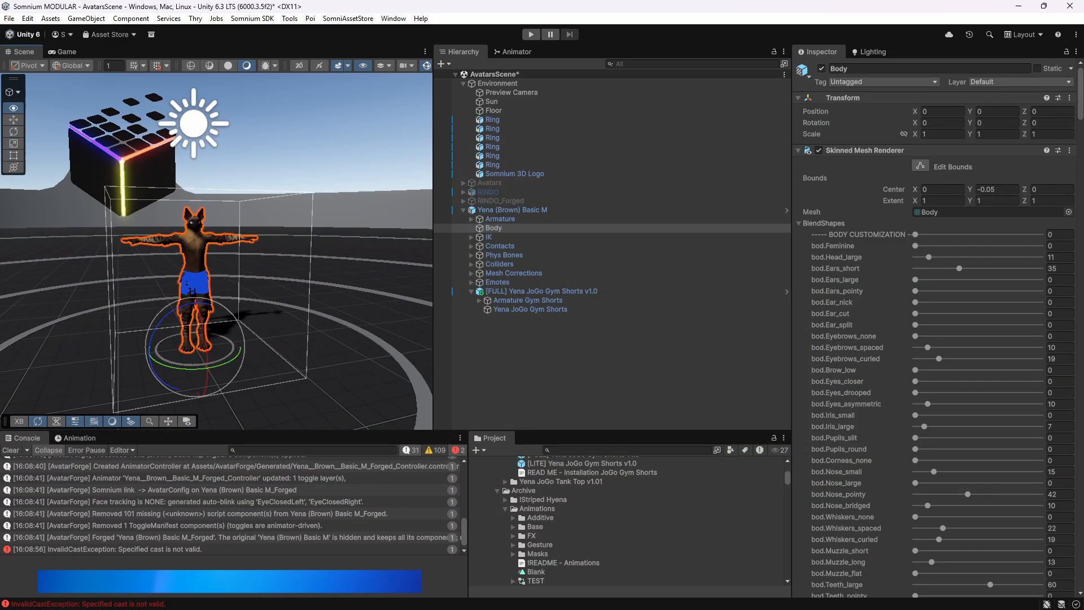
{"action": "scroll", "coordinate": [217, 255], "scroll_direction": "down", "scroll_amount": 2}
{"action": "right_click_drag", "start_coordinate": [271, 254], "coordinate": [237, 240]}
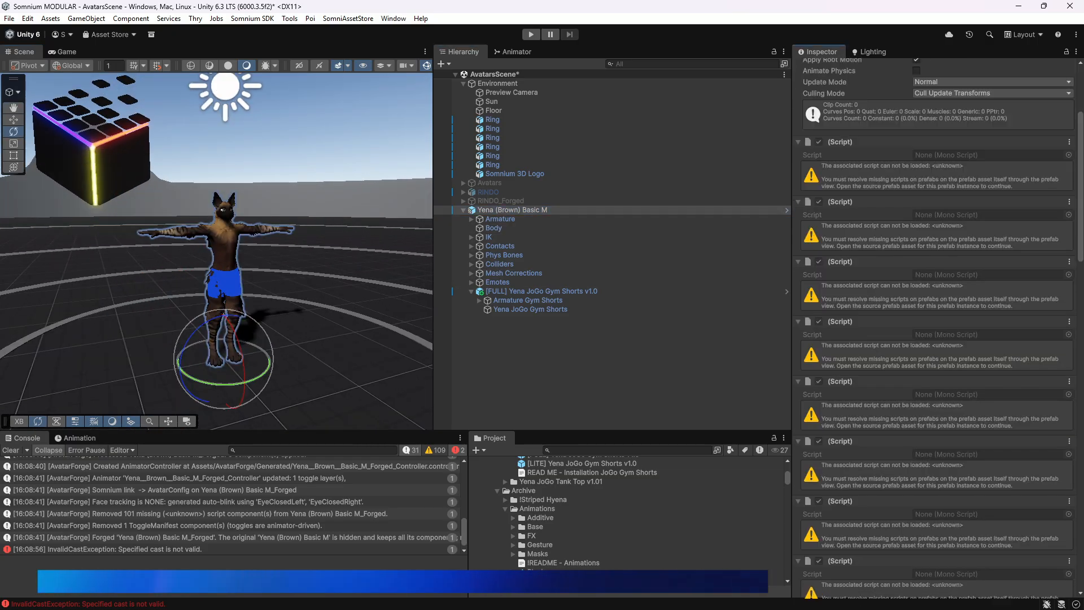
{"action": "scroll", "coordinate": [935, 339], "scroll_direction": "down", "scroll_amount": 15}
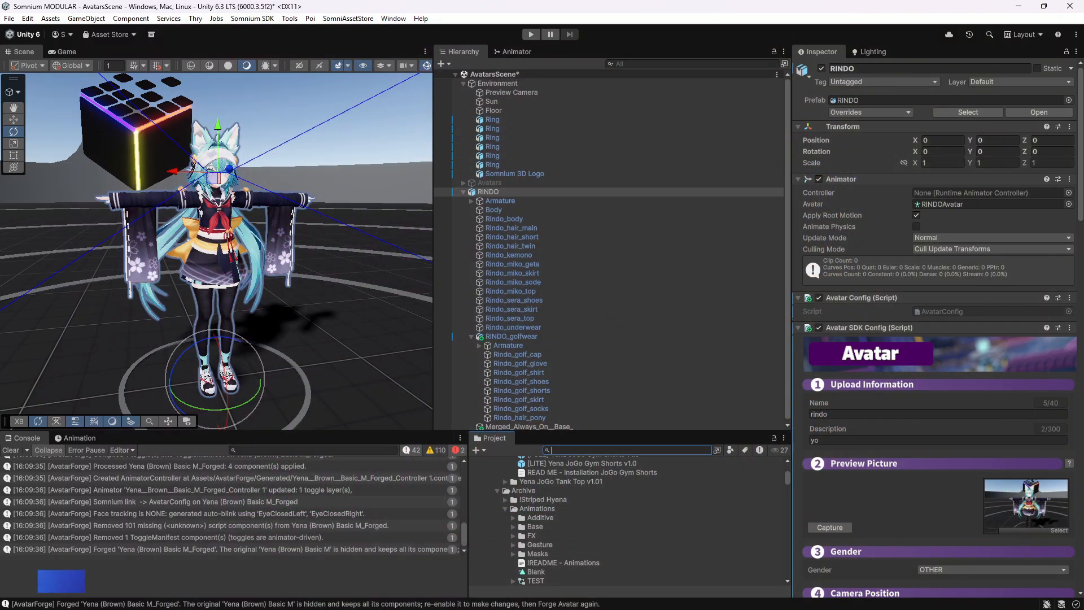
Search the project for Rindo_fx and assign RINDO_FX as the controller of RINDO's Animator.
{"action": "type", "text": "fx"}
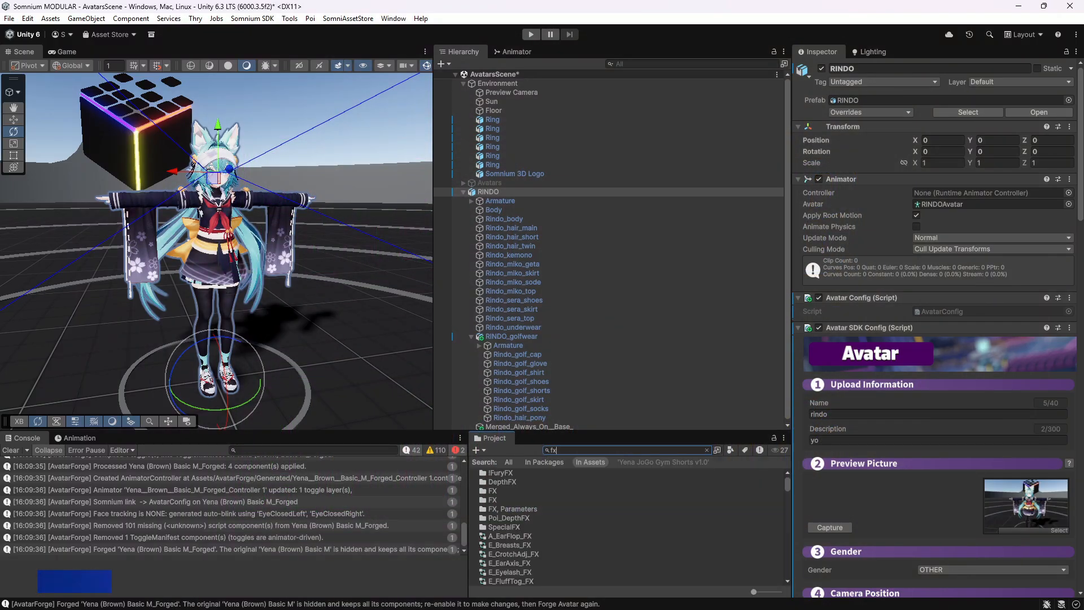
{"action": "key", "text": "BackSpace"}
{"action": "key", "text": "BackSpace"}
{"action": "type", "text": "Rindo_fx"}
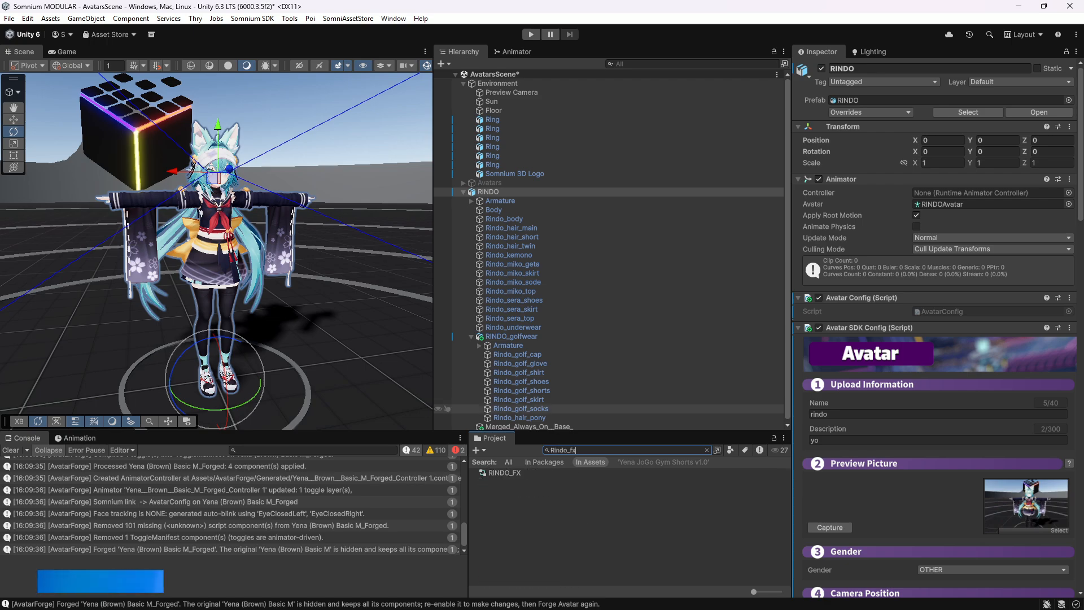
{"action": "left_click_drag", "start_coordinate": [505, 473], "coordinate": [971, 194]}
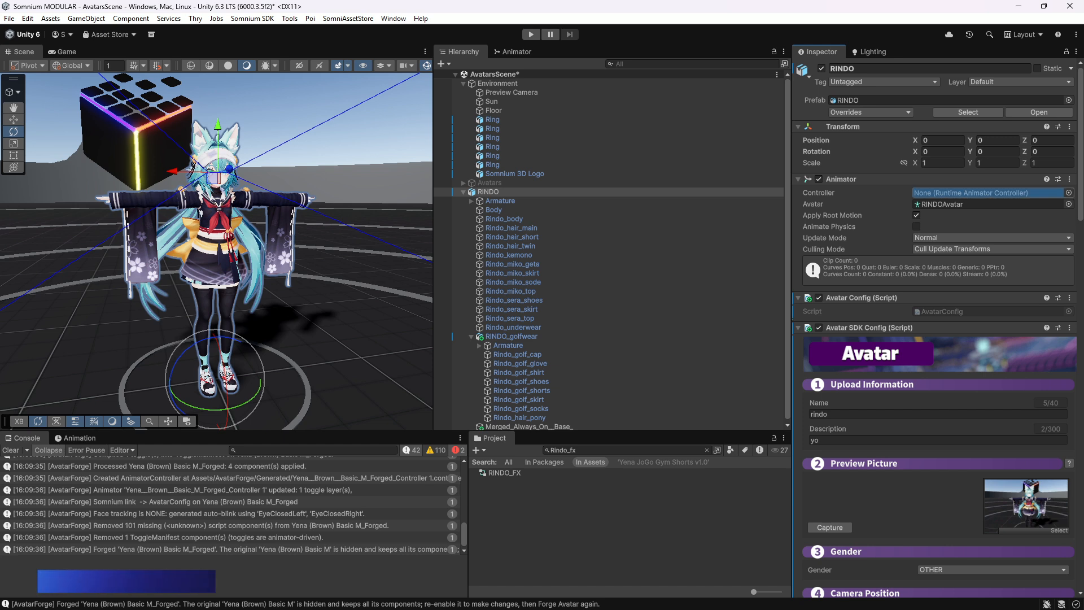
Examine the Point, Peace and RockNRoll states in the Right Hand layer of the RINDO_FX animator.
{"action": "left_click", "coordinate": [514, 51]}
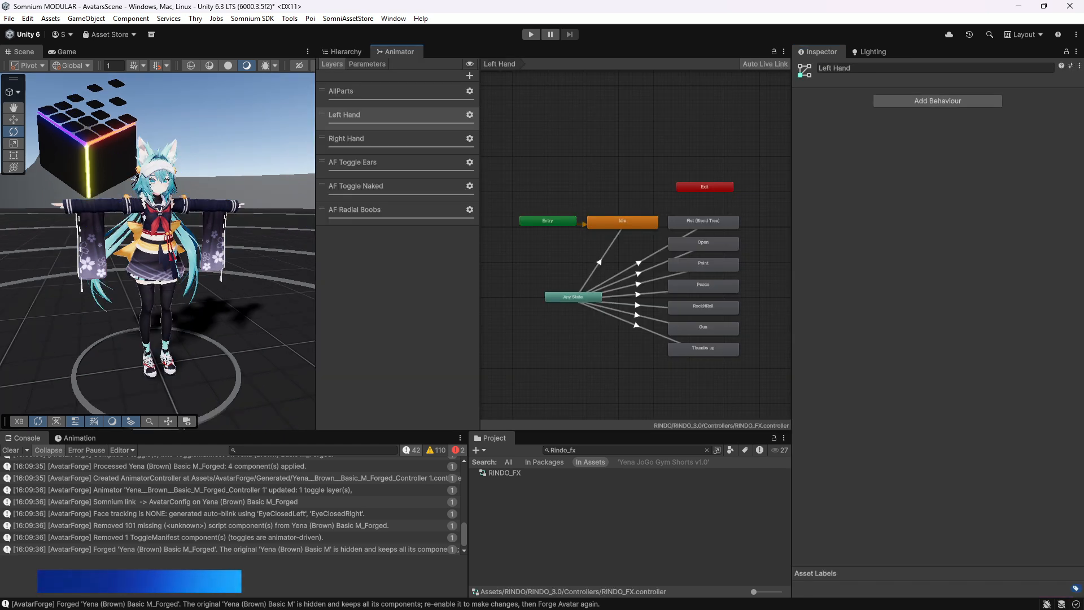
{"action": "left_click", "coordinate": [361, 139]}
{"action": "middle_click_drag", "start_coordinate": [723, 237], "coordinate": [609, 266]}
{"action": "left_click", "coordinate": [674, 267]}
{"action": "left_click", "coordinate": [673, 290]}
{"action": "left_click", "coordinate": [674, 309]}
{"action": "key", "text": "ctrl+z"}
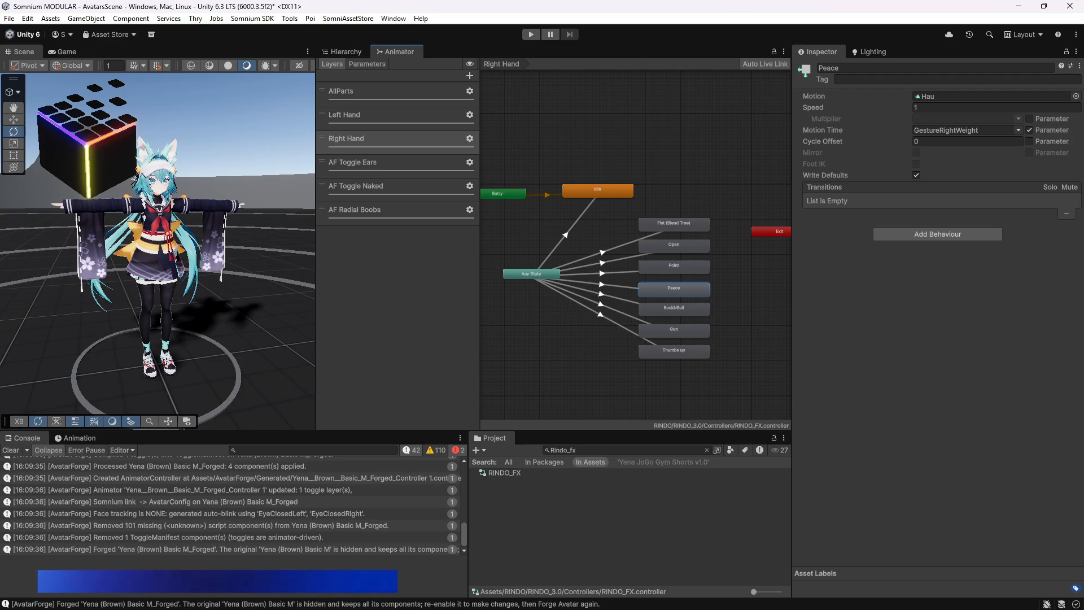
Remove the Happy gesture and its three blendshapes from RINDO's Avatar Forge component, and forge the avatar.
{"action": "left_click", "coordinate": [345, 52]}
{"action": "left_click", "coordinate": [371, 192]}
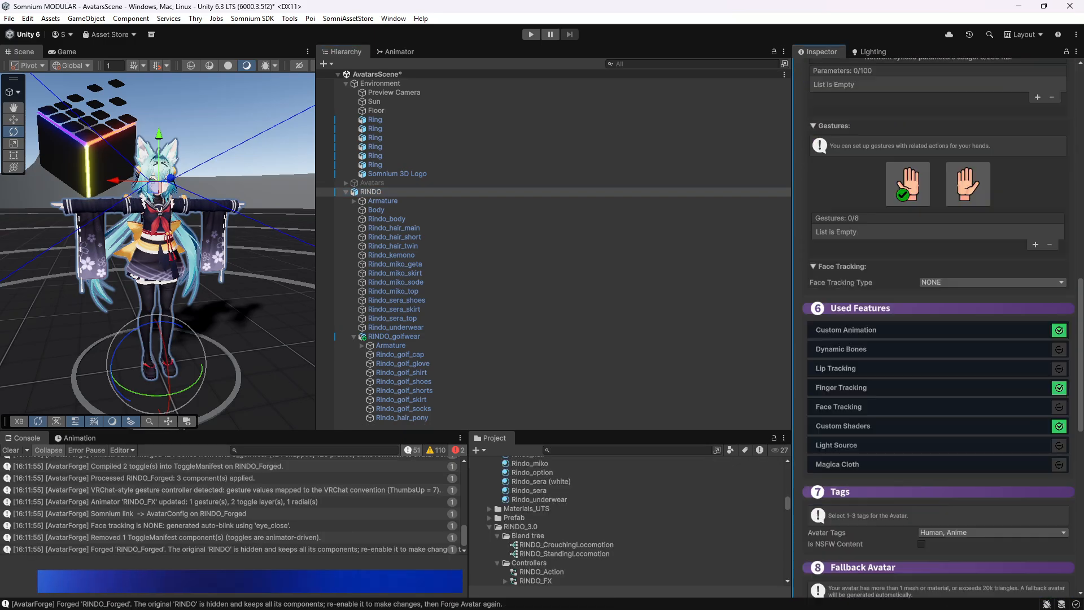
{"action": "scroll", "coordinate": [937, 327], "scroll_direction": "down", "scroll_amount": 10}
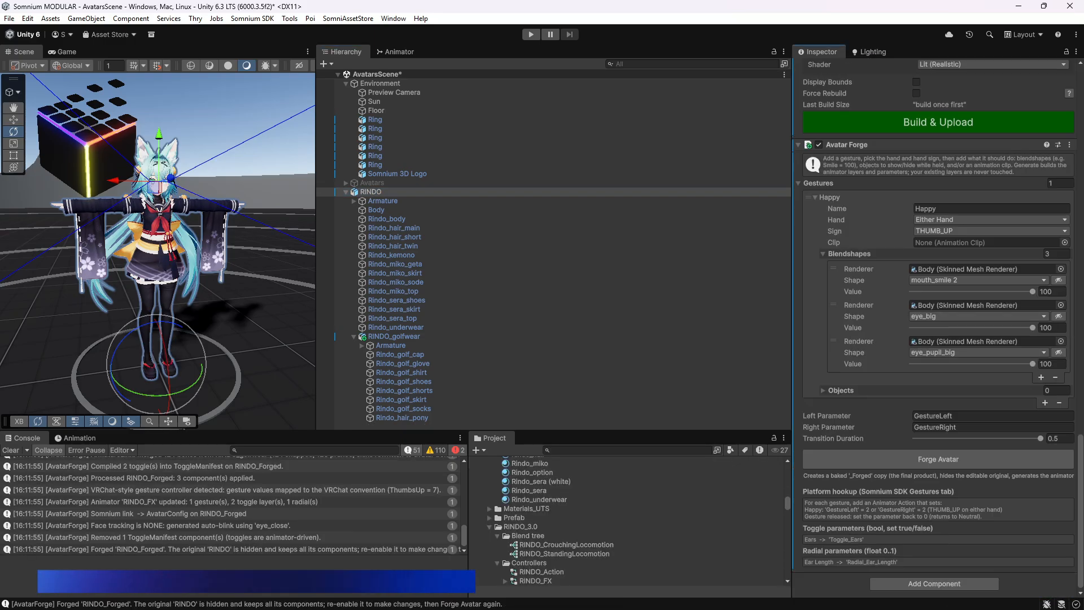
{"action": "left_click", "coordinate": [1055, 377]}
{"action": "left_click", "coordinate": [1055, 378]}
{"action": "left_click", "coordinate": [1055, 378]}
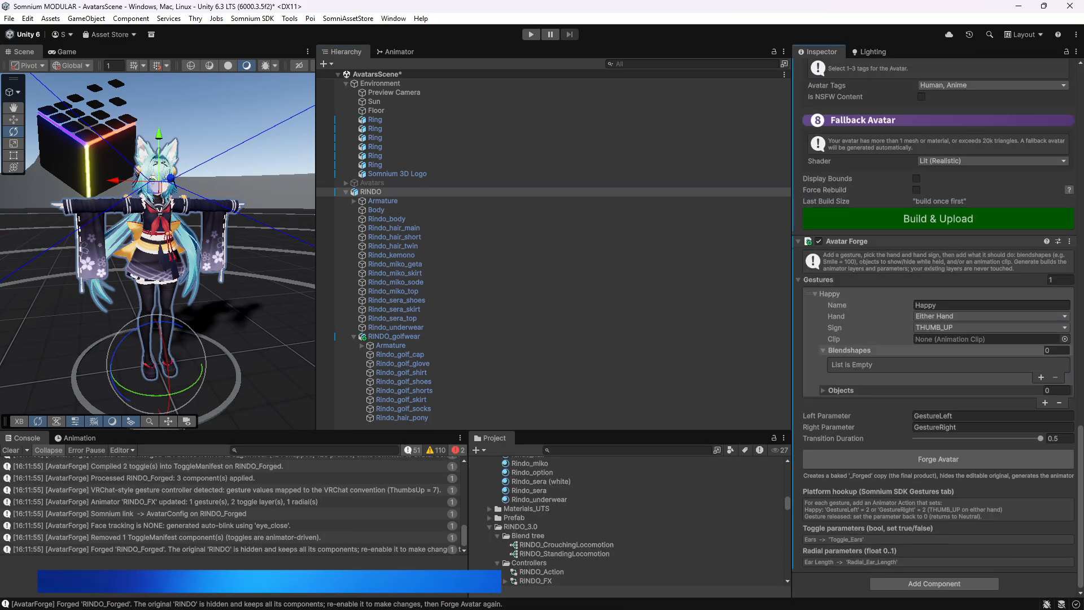
{"action": "left_click", "coordinate": [1055, 377]}
{"action": "left_click", "coordinate": [1059, 402]}
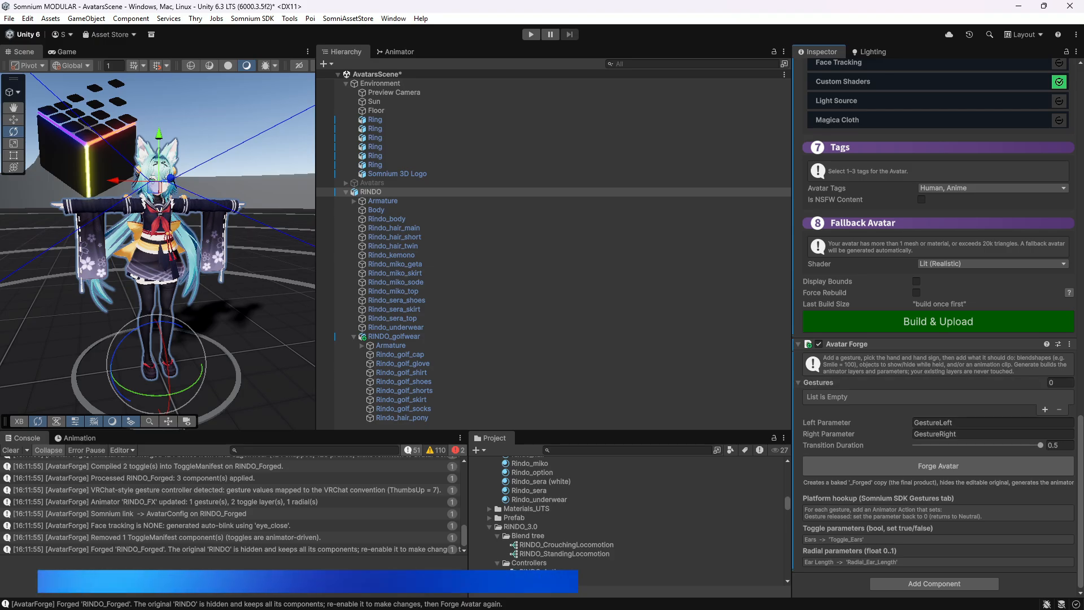
{"action": "left_click", "coordinate": [938, 465]}
{"action": "key", "text": "Return"}
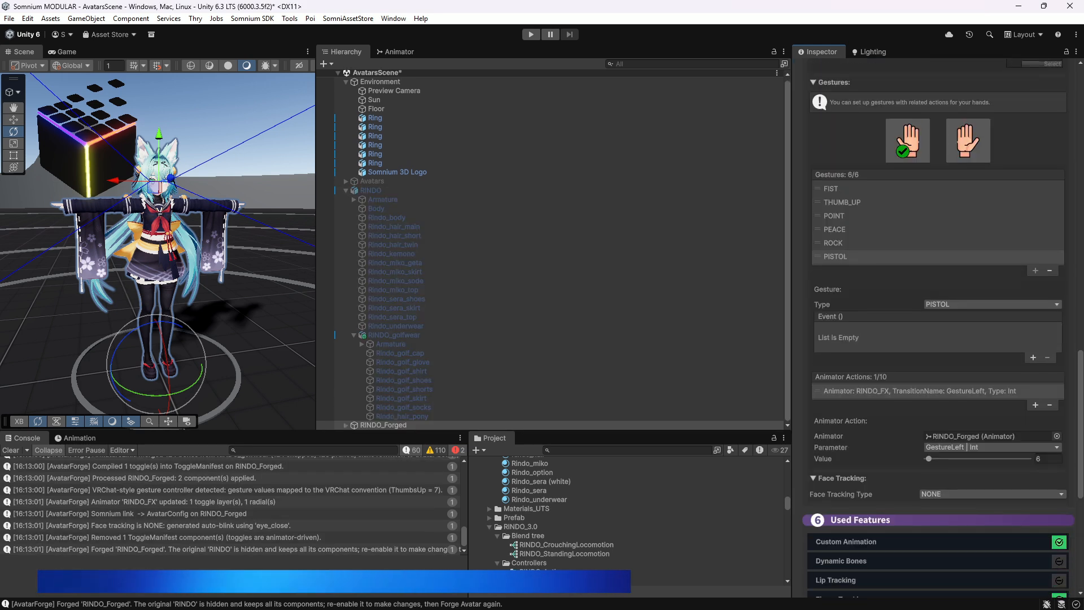
Review the animator actions of the forged RINDO's gestures, FIST through PEACE on the left hand and FIST through ROCK on the right.
{"action": "left_click", "coordinate": [842, 189]}
{"action": "left_click", "coordinate": [842, 203]}
{"action": "left_click", "coordinate": [842, 216]}
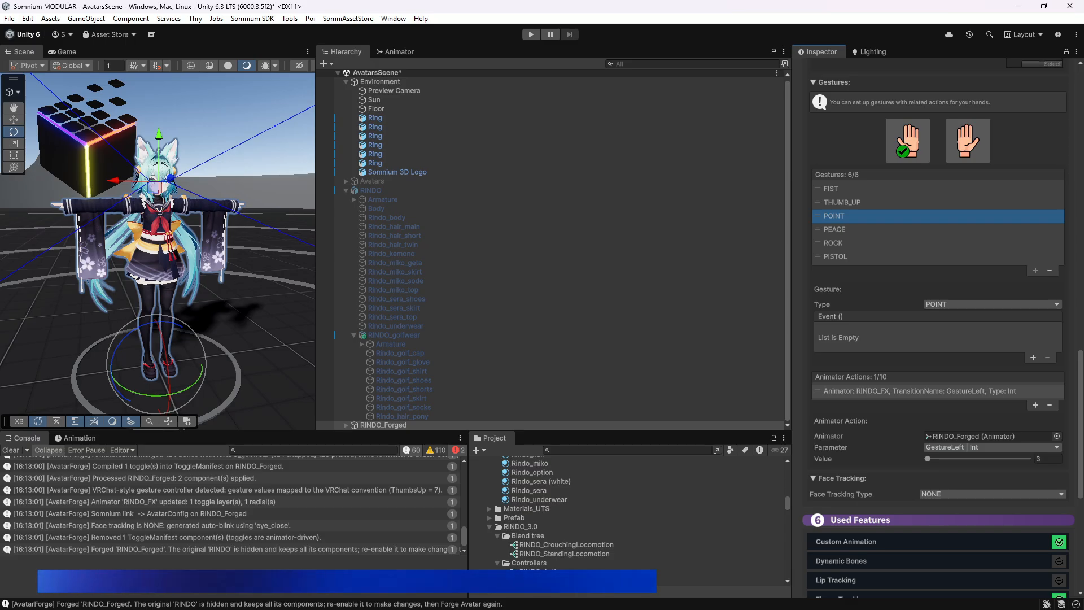
{"action": "left_click", "coordinate": [841, 229]}
{"action": "left_click", "coordinate": [967, 141]}
{"action": "left_click", "coordinate": [841, 189]}
{"action": "left_click", "coordinate": [842, 202]}
{"action": "left_click", "coordinate": [841, 215]}
{"action": "left_click", "coordinate": [841, 229]}
{"action": "left_click", "coordinate": [841, 243]}
{"action": "left_click", "coordinate": [842, 229]}
{"action": "left_click", "coordinate": [842, 202]}
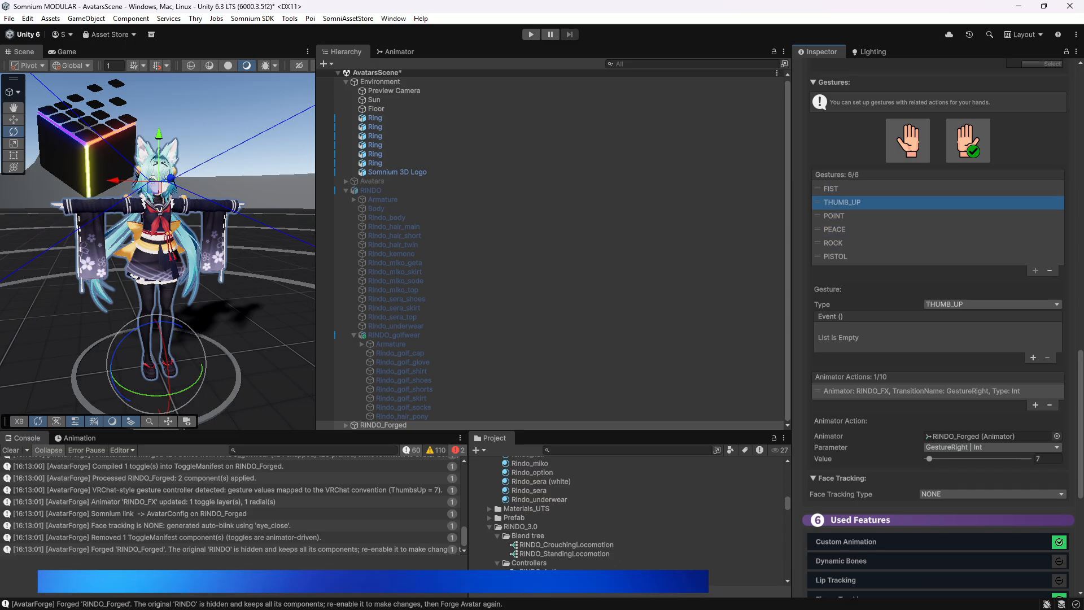
Enter Play mode and show the RINDO_FX animator's parameters with a wider parameter list.
{"action": "left_click", "coordinate": [531, 34]}
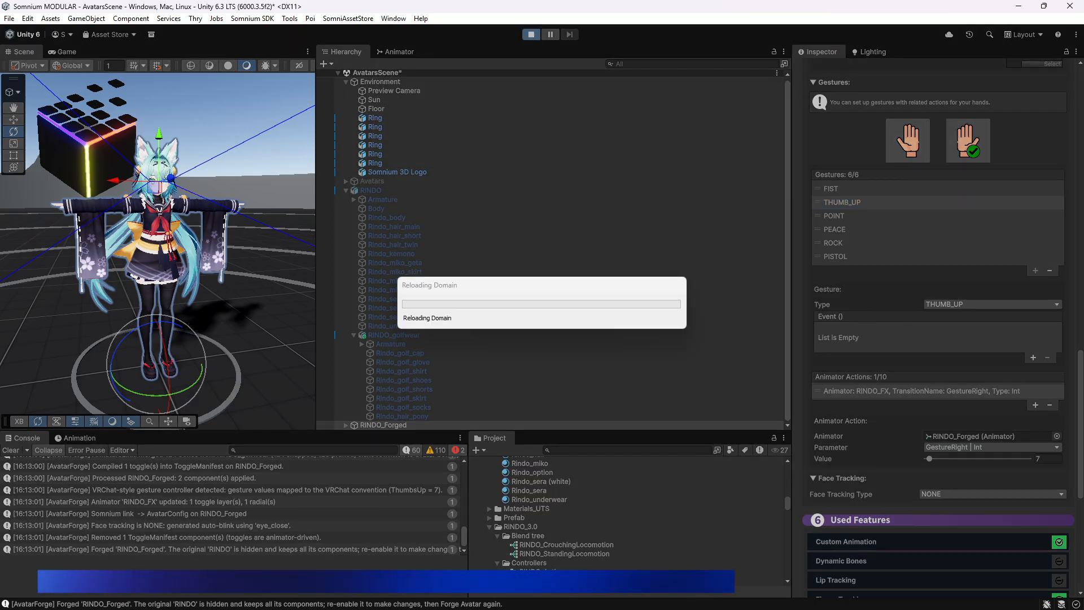
{"action": "left_click", "coordinate": [399, 51]}
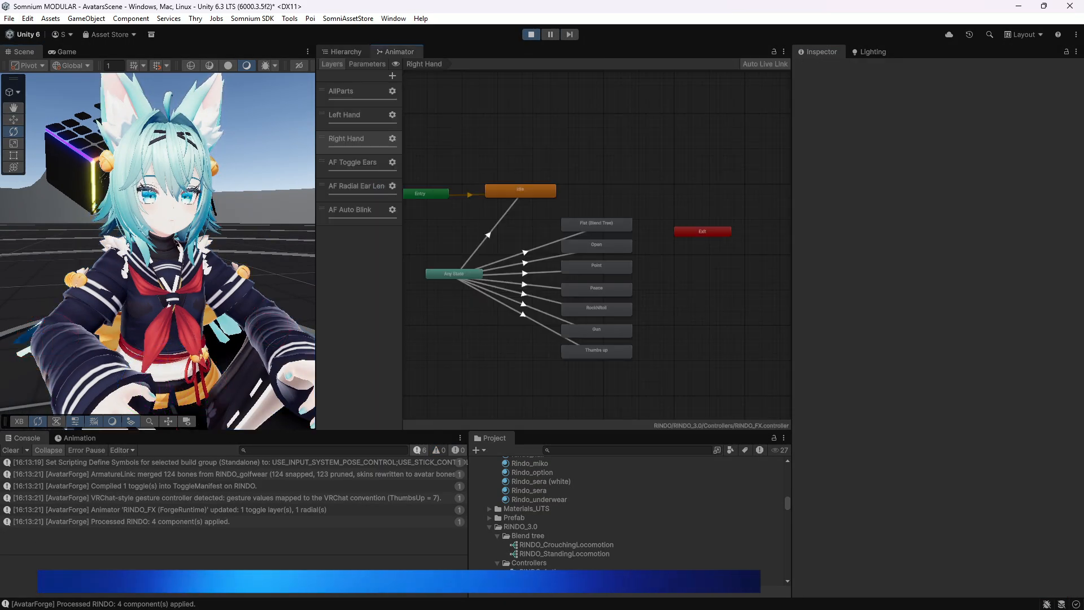
{"action": "left_click", "coordinate": [367, 64]}
{"action": "left_click_drag", "start_coordinate": [402, 116], "coordinate": [473, 116]}
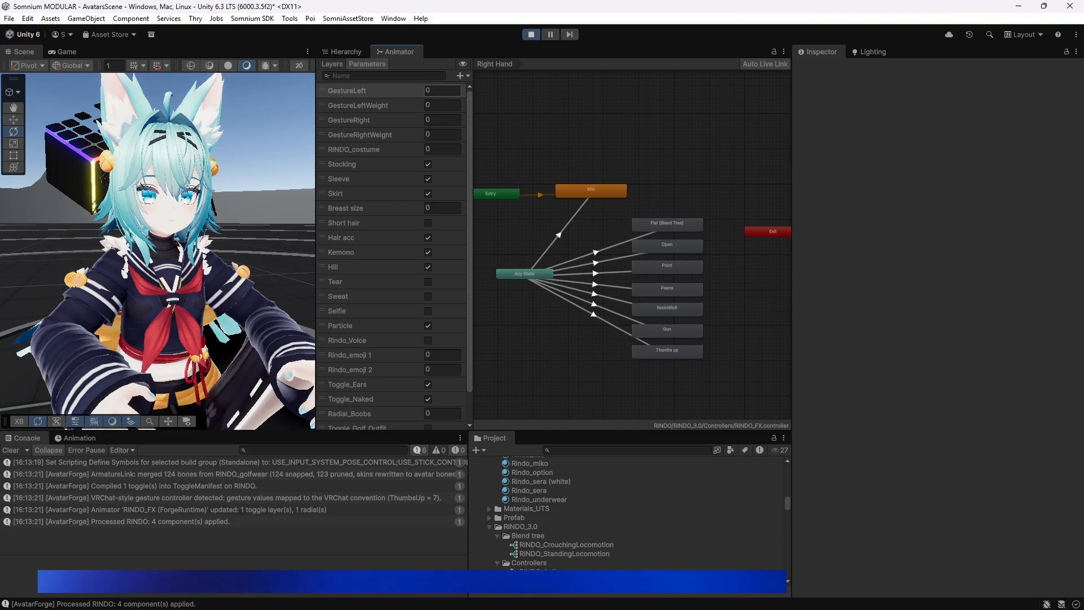
Preview the left-hand expressions by setting GestureLeft to 3, 4, 5, 6, 1 and 2 in turn.
{"action": "type", "text": "3"}
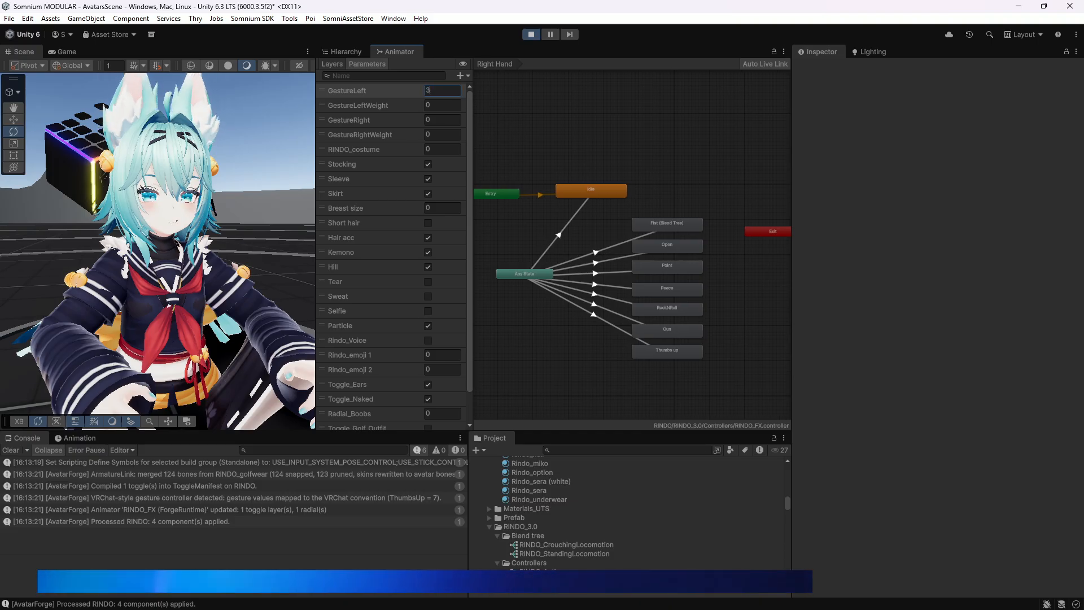
{"action": "key", "text": "ctrl+a"}
{"action": "type", "text": "4"}
{"action": "key", "text": "ctrl+a"}
{"action": "type", "text": "5"}
{"action": "key", "text": "ctrl+a"}
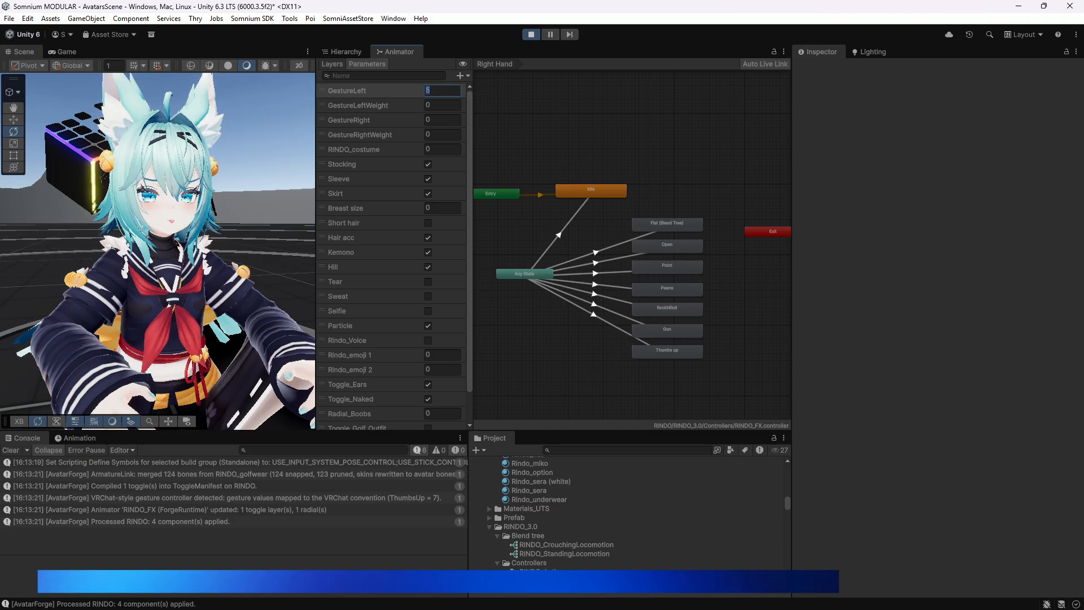
{"action": "type", "text": "6"}
{"action": "type", "text": "1"}
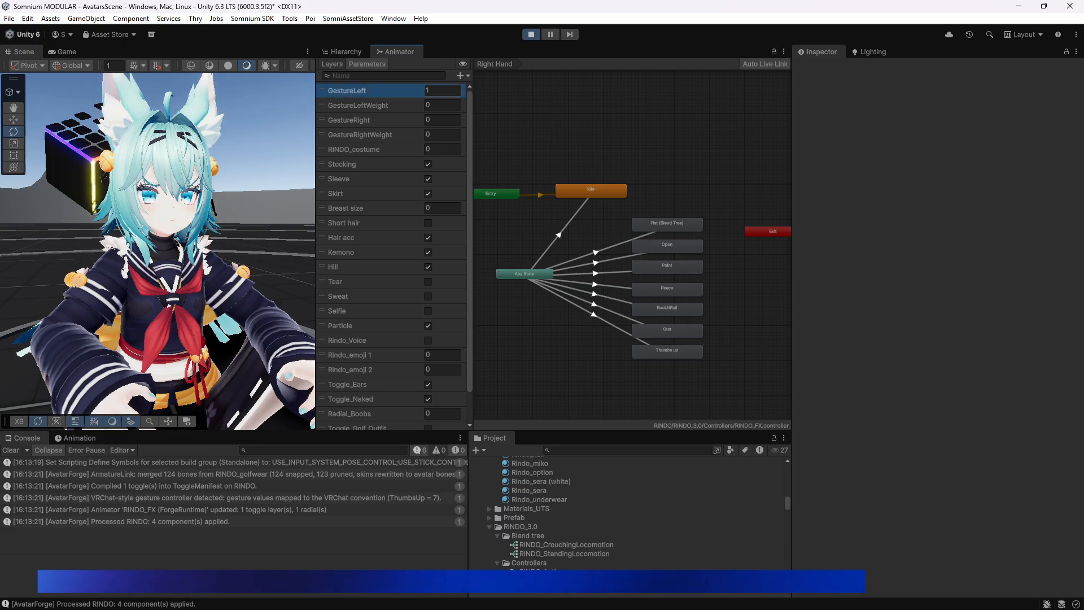
{"action": "left_click", "coordinate": [443, 91]}
{"action": "type", "text": "2"}
Preview right-hand expressions by setting GestureRight to 4 and 5, and leave Play mode.
{"action": "left_click", "coordinate": [442, 119]}
{"action": "type", "text": "4"}
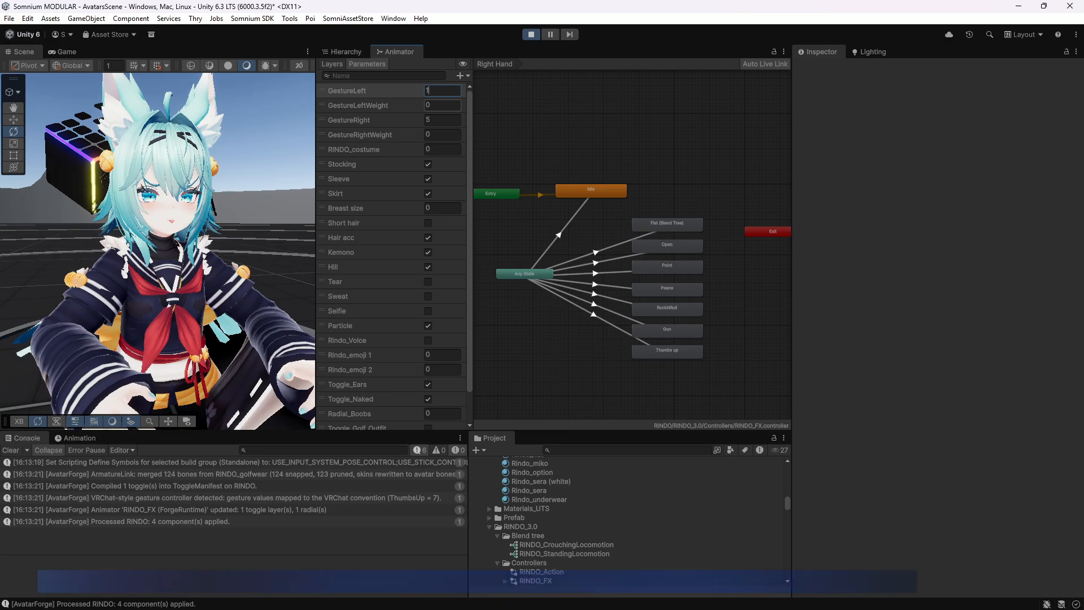
{"action": "key", "text": "ctrl+p"}
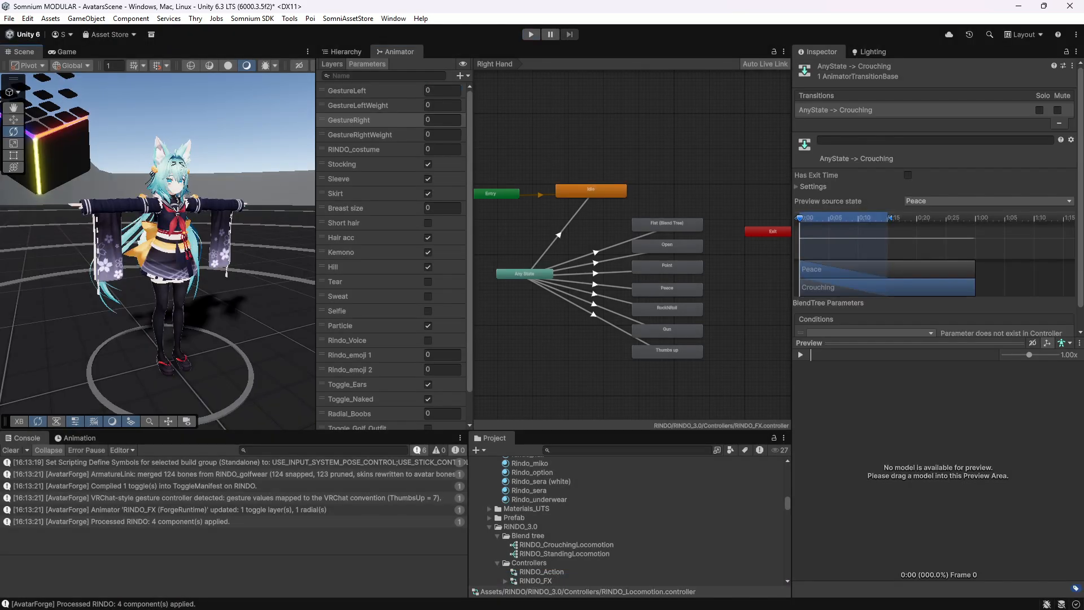